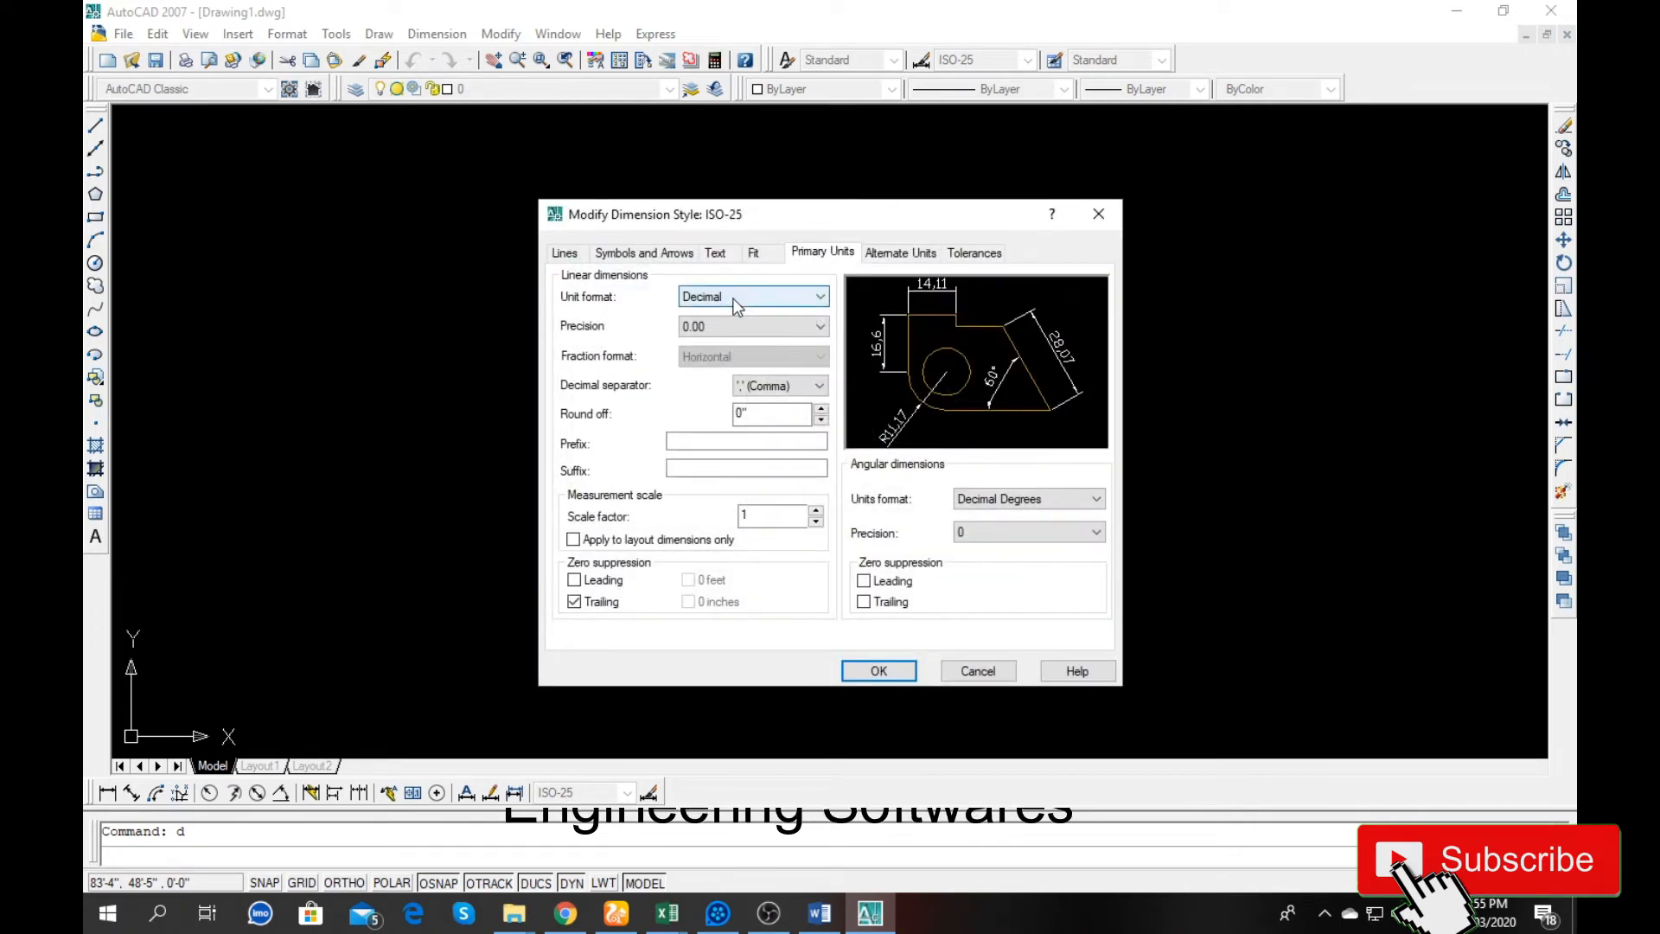
Step: Set the ISO-25 dimension style's primary units to Architectural with whole-inch precision and close the style manager
click(736, 298)
click(737, 355)
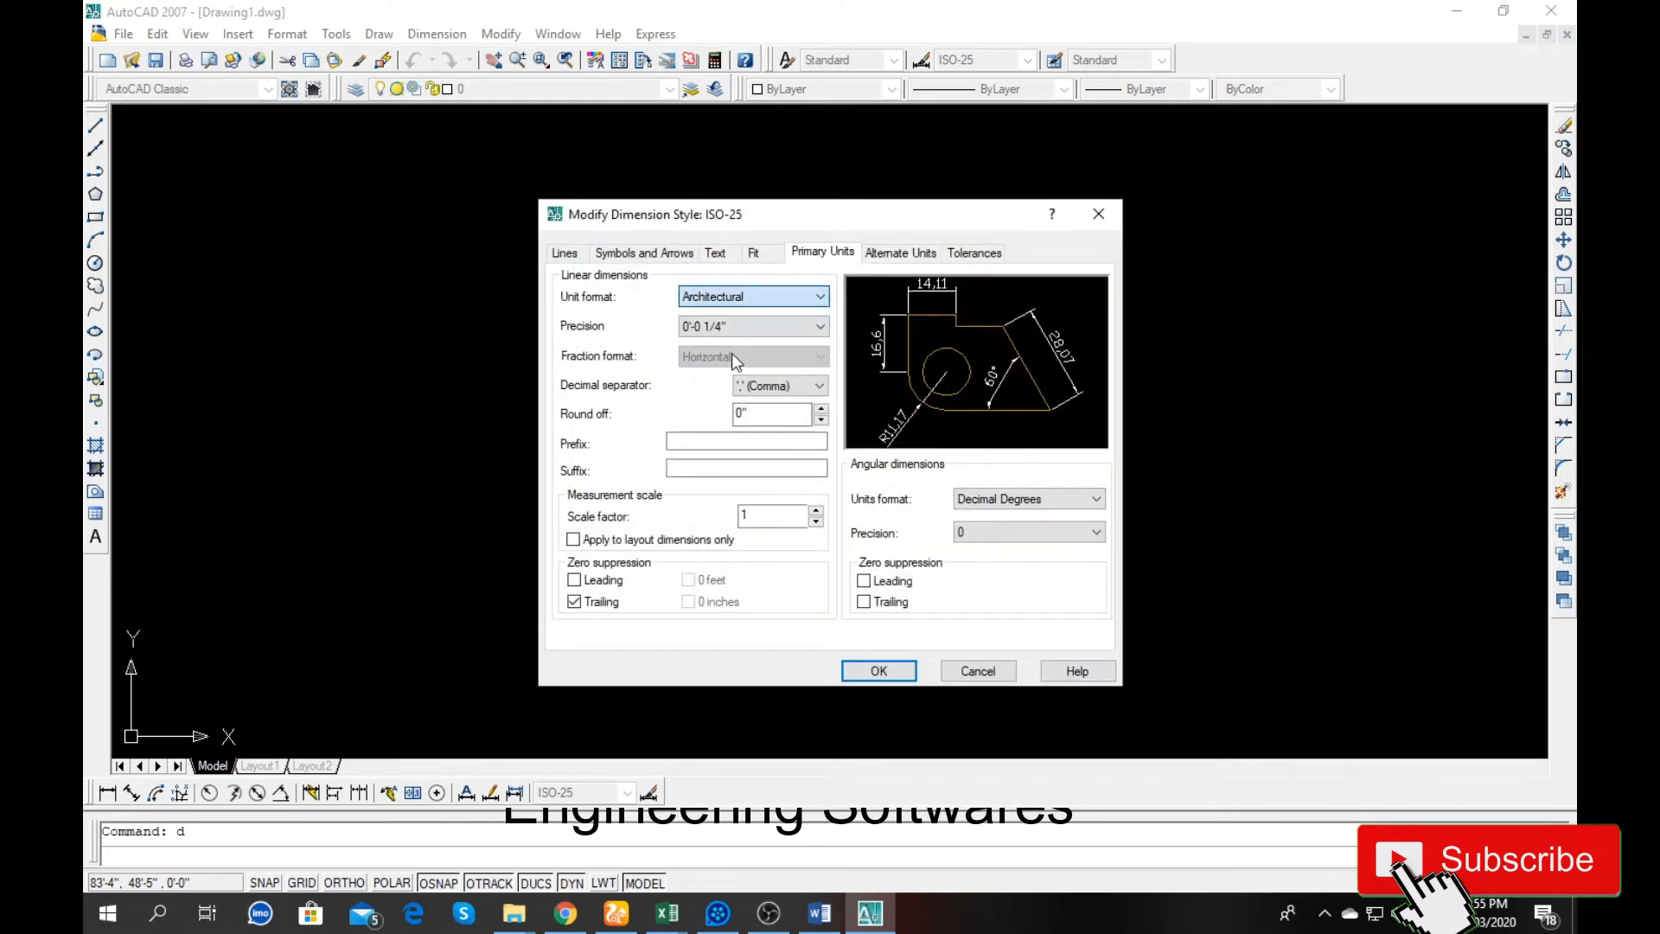
click(734, 326)
click(727, 345)
click(877, 669)
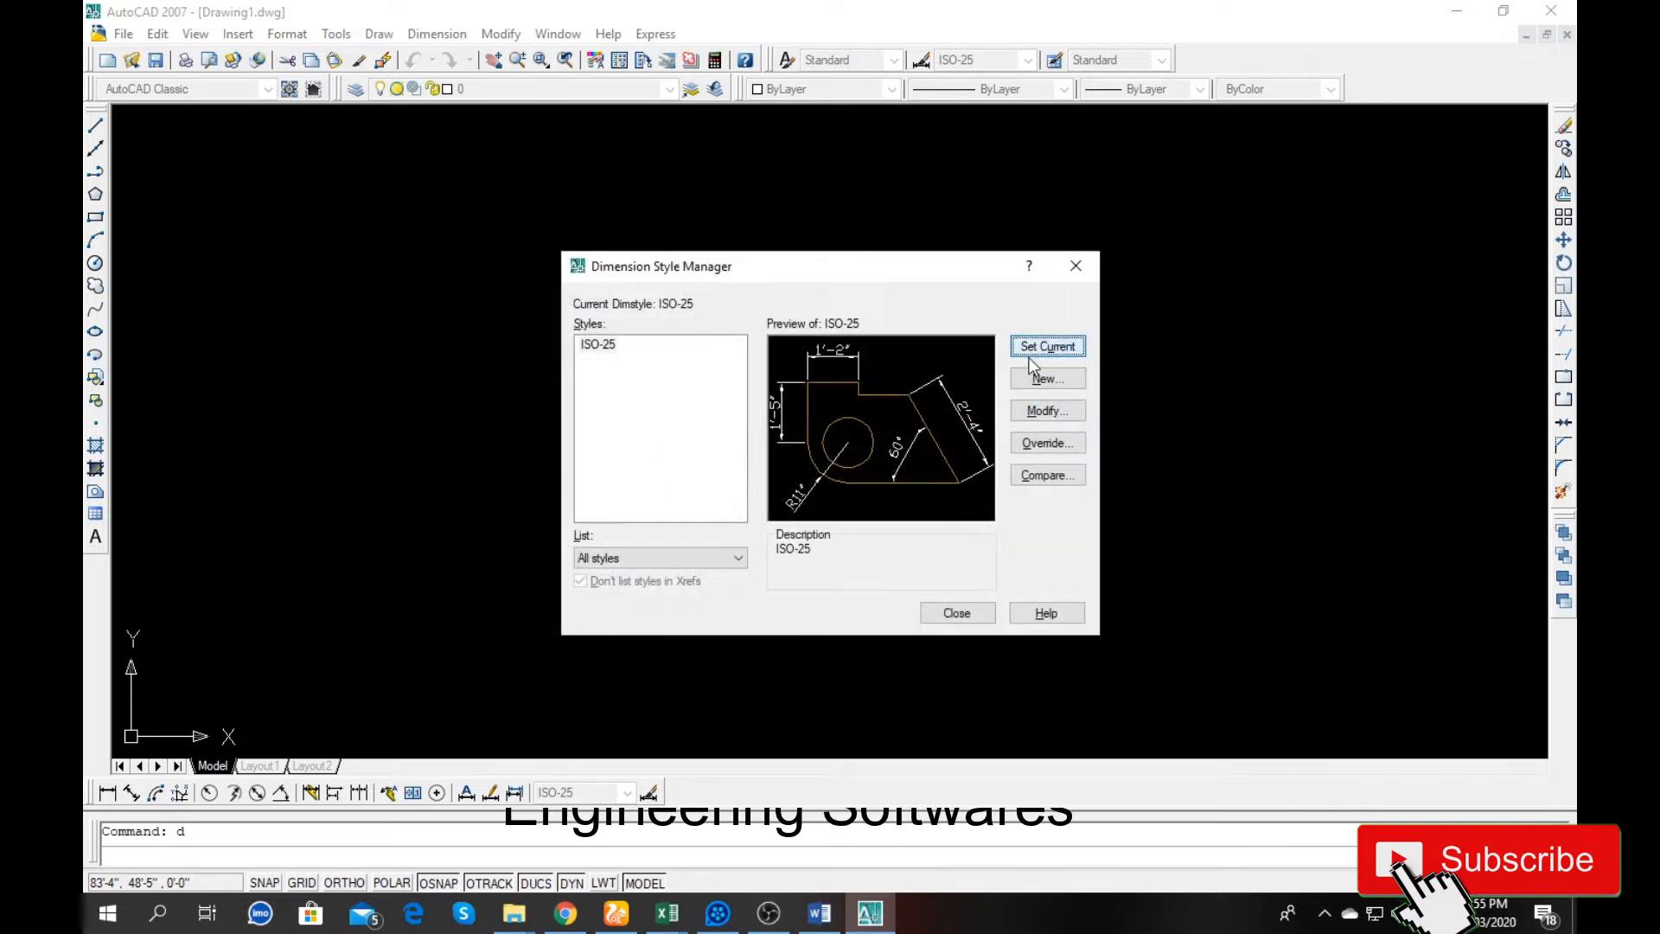
click(958, 613)
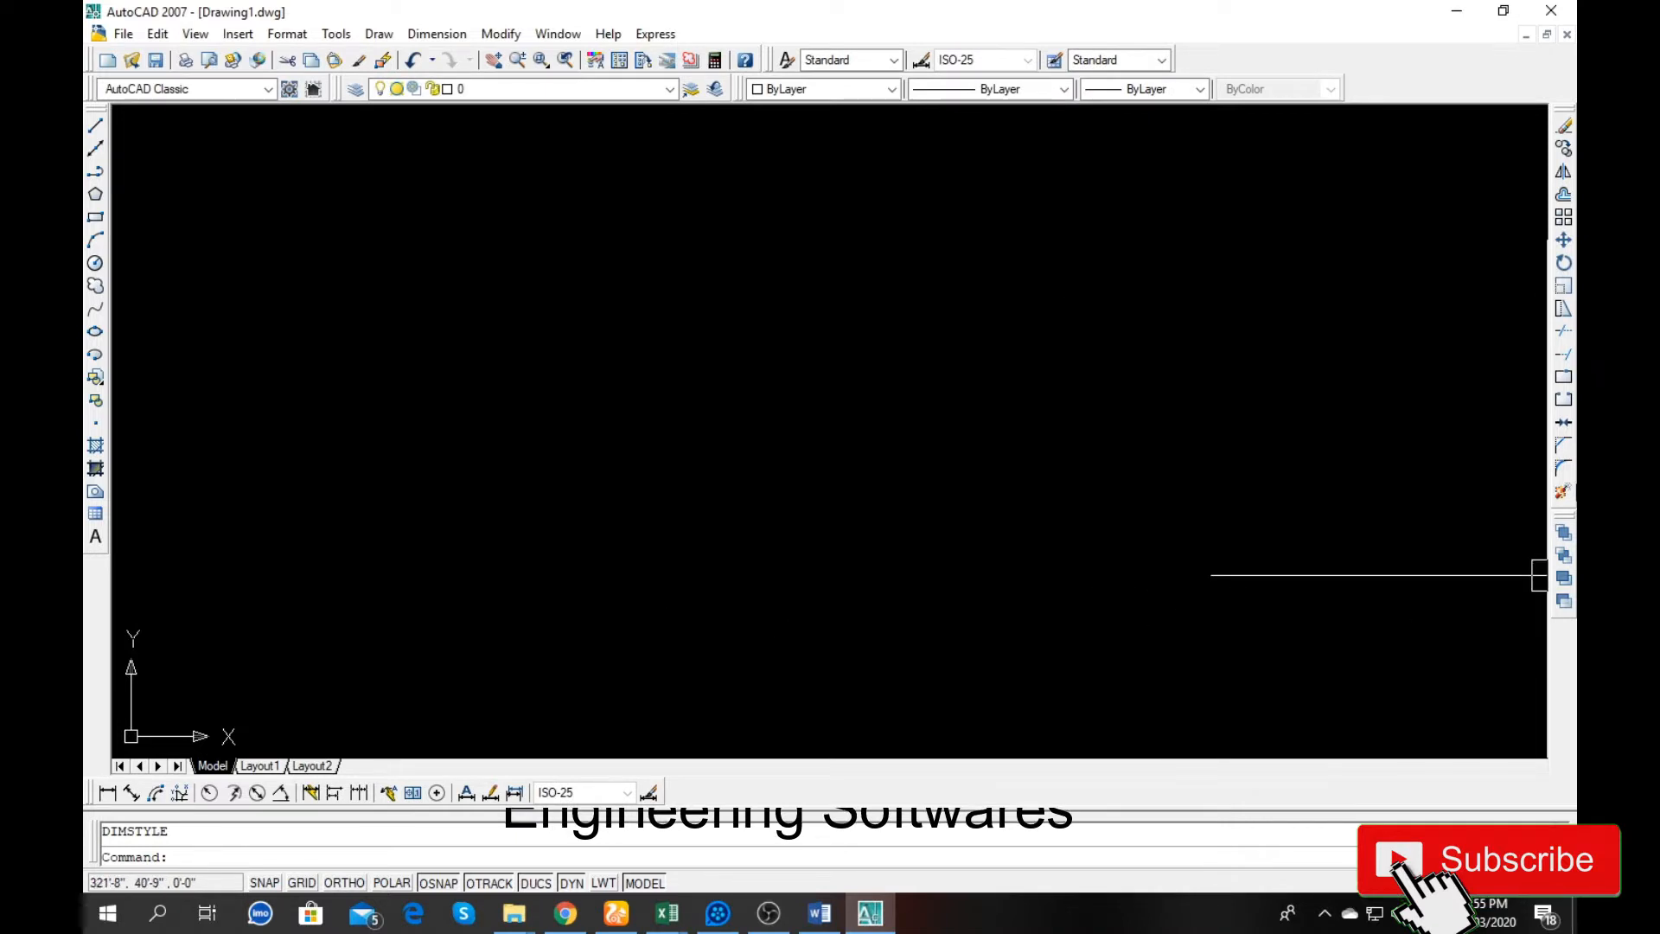
Step: Undock the Draw Order toolbar from the edge of the drawing area and close it
drag(1568, 517, 1403, 543)
click(1360, 493)
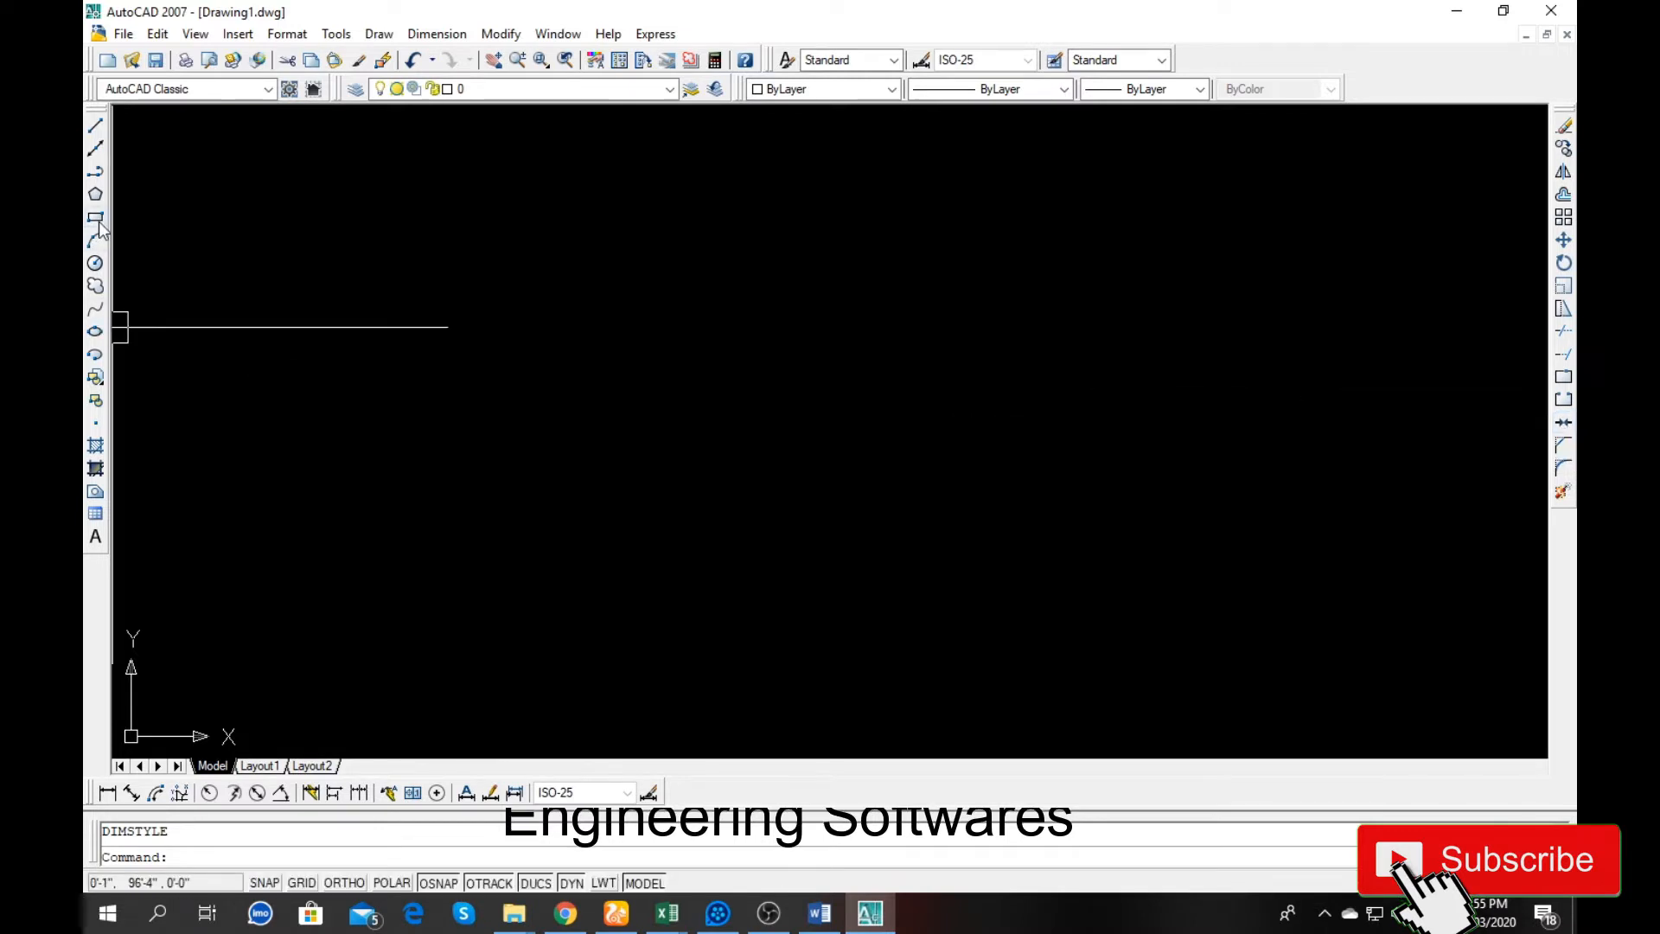
Step: Draw a chain of six collinear horizontal line segments end to end across the upper drawing area with ortho on
click(94, 126)
click(309, 246)
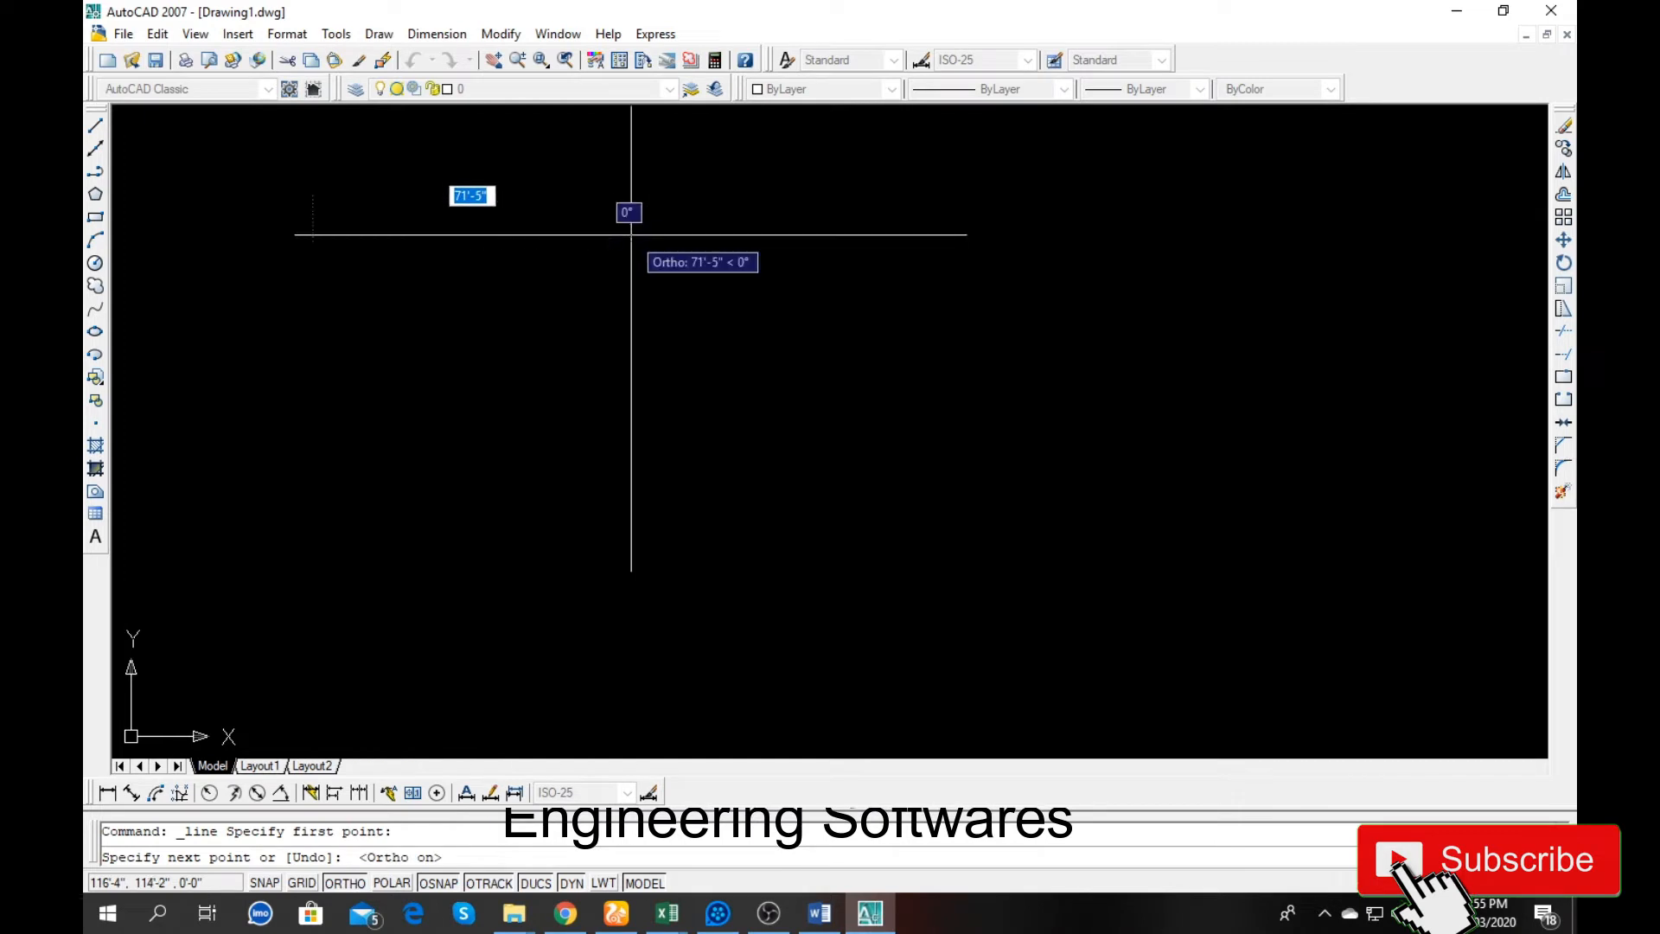
click(628, 247)
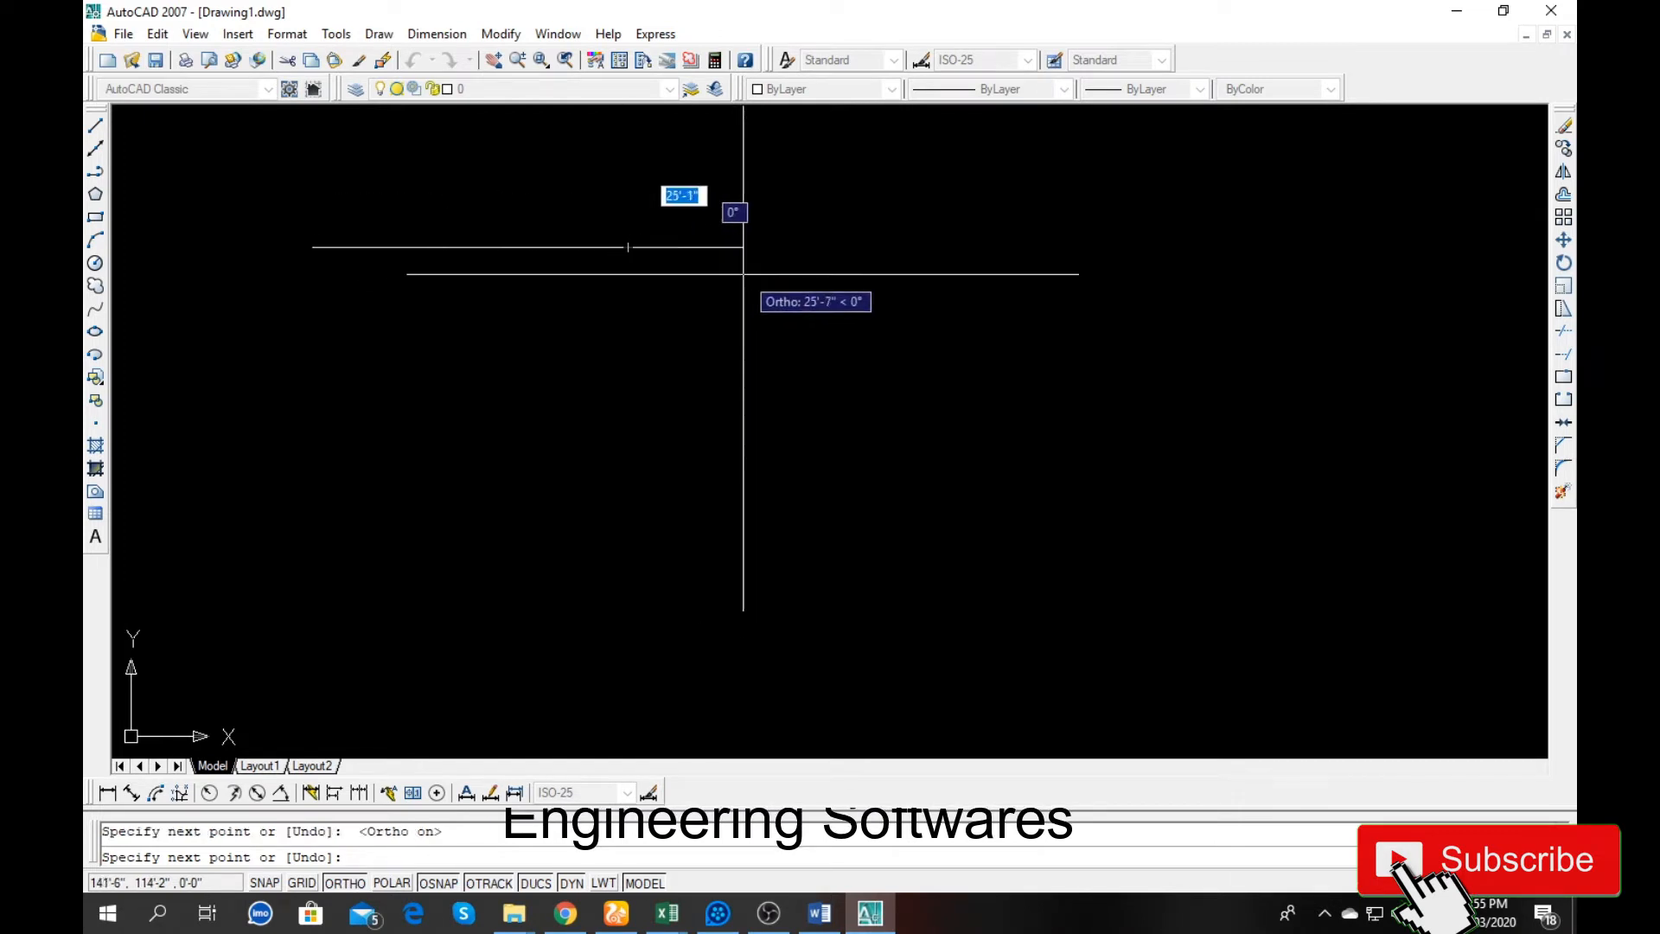
click(791, 268)
click(1087, 264)
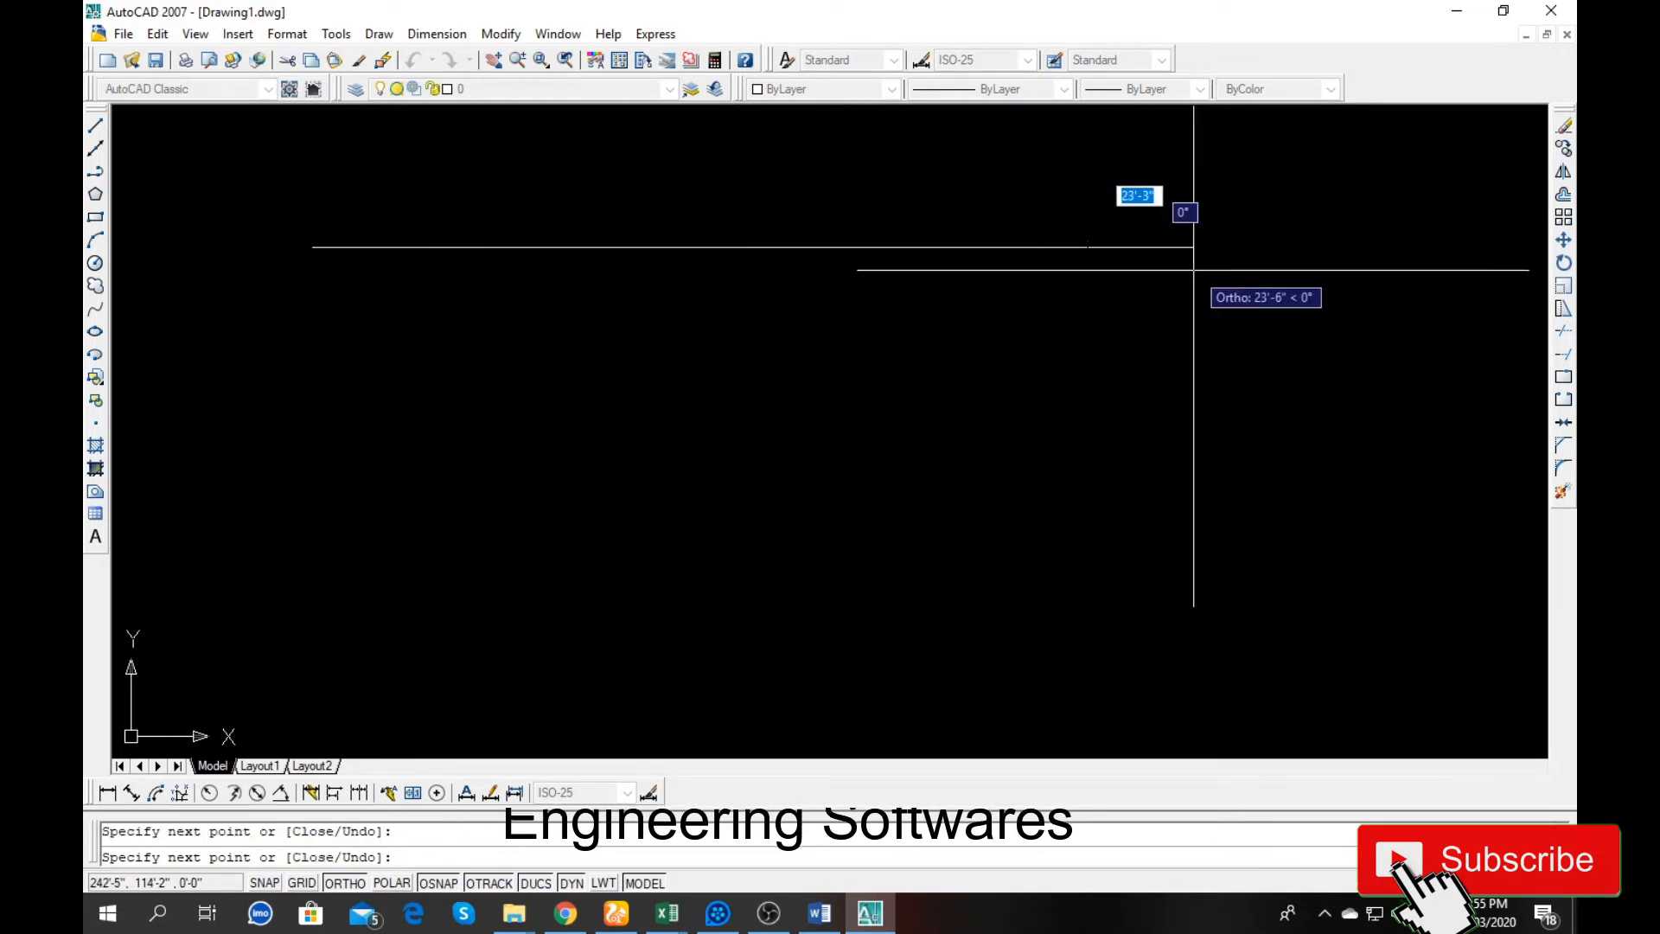
click(1310, 259)
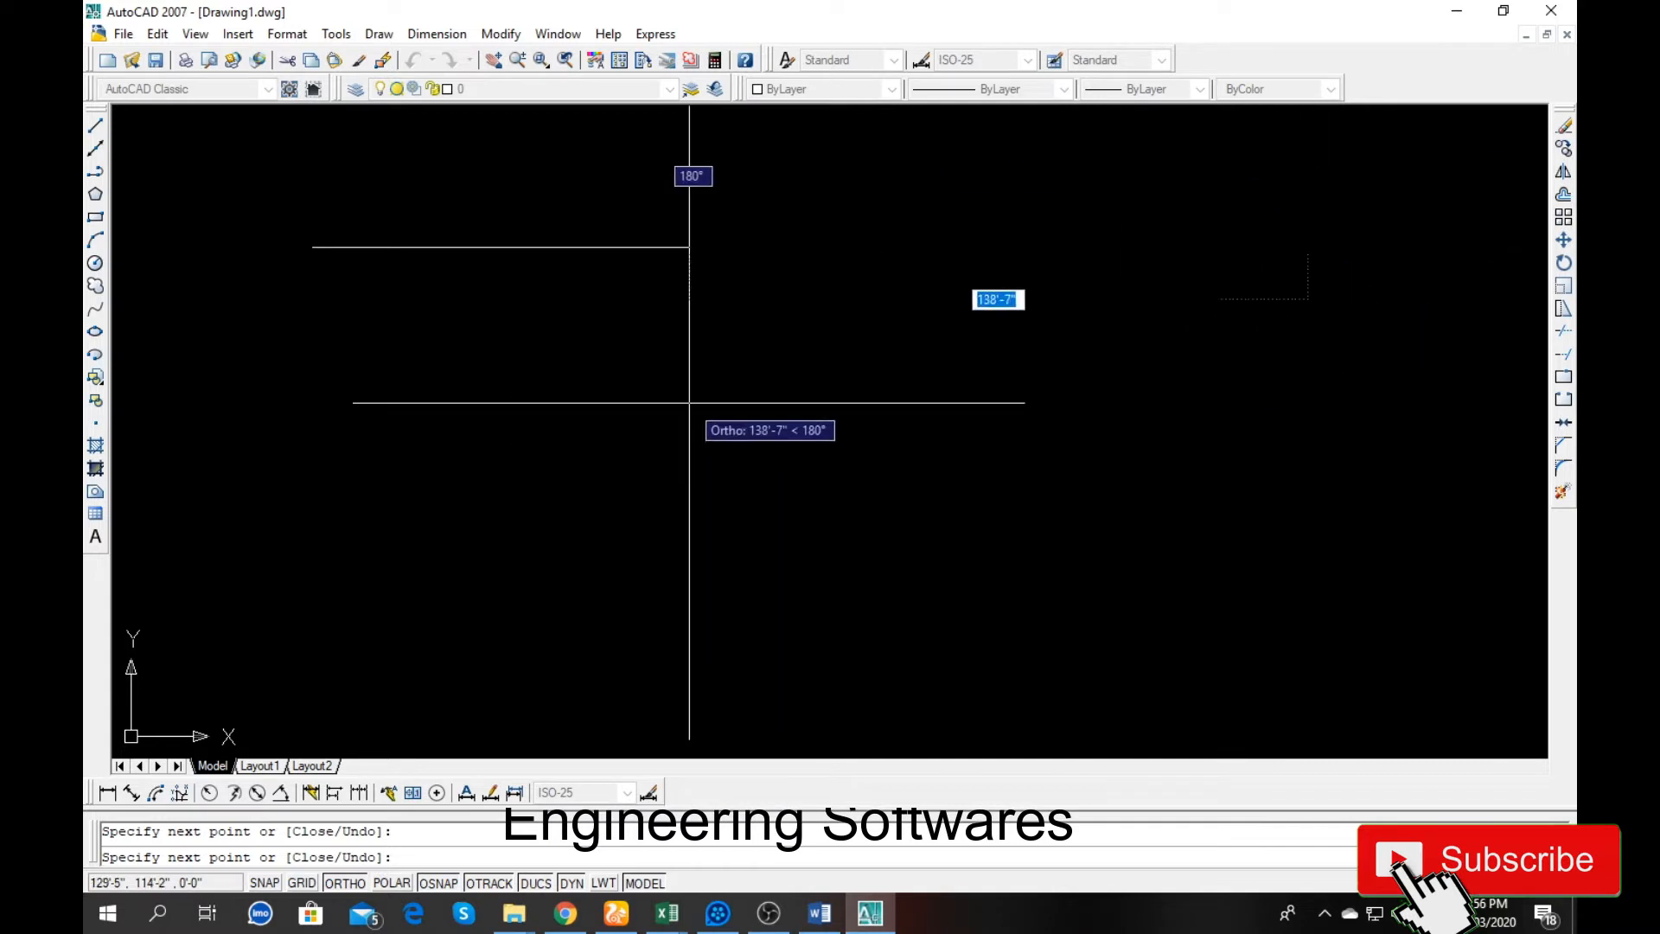
key(Return)
scroll(252, 543, down, 2)
scroll(683, 352, up, 2)
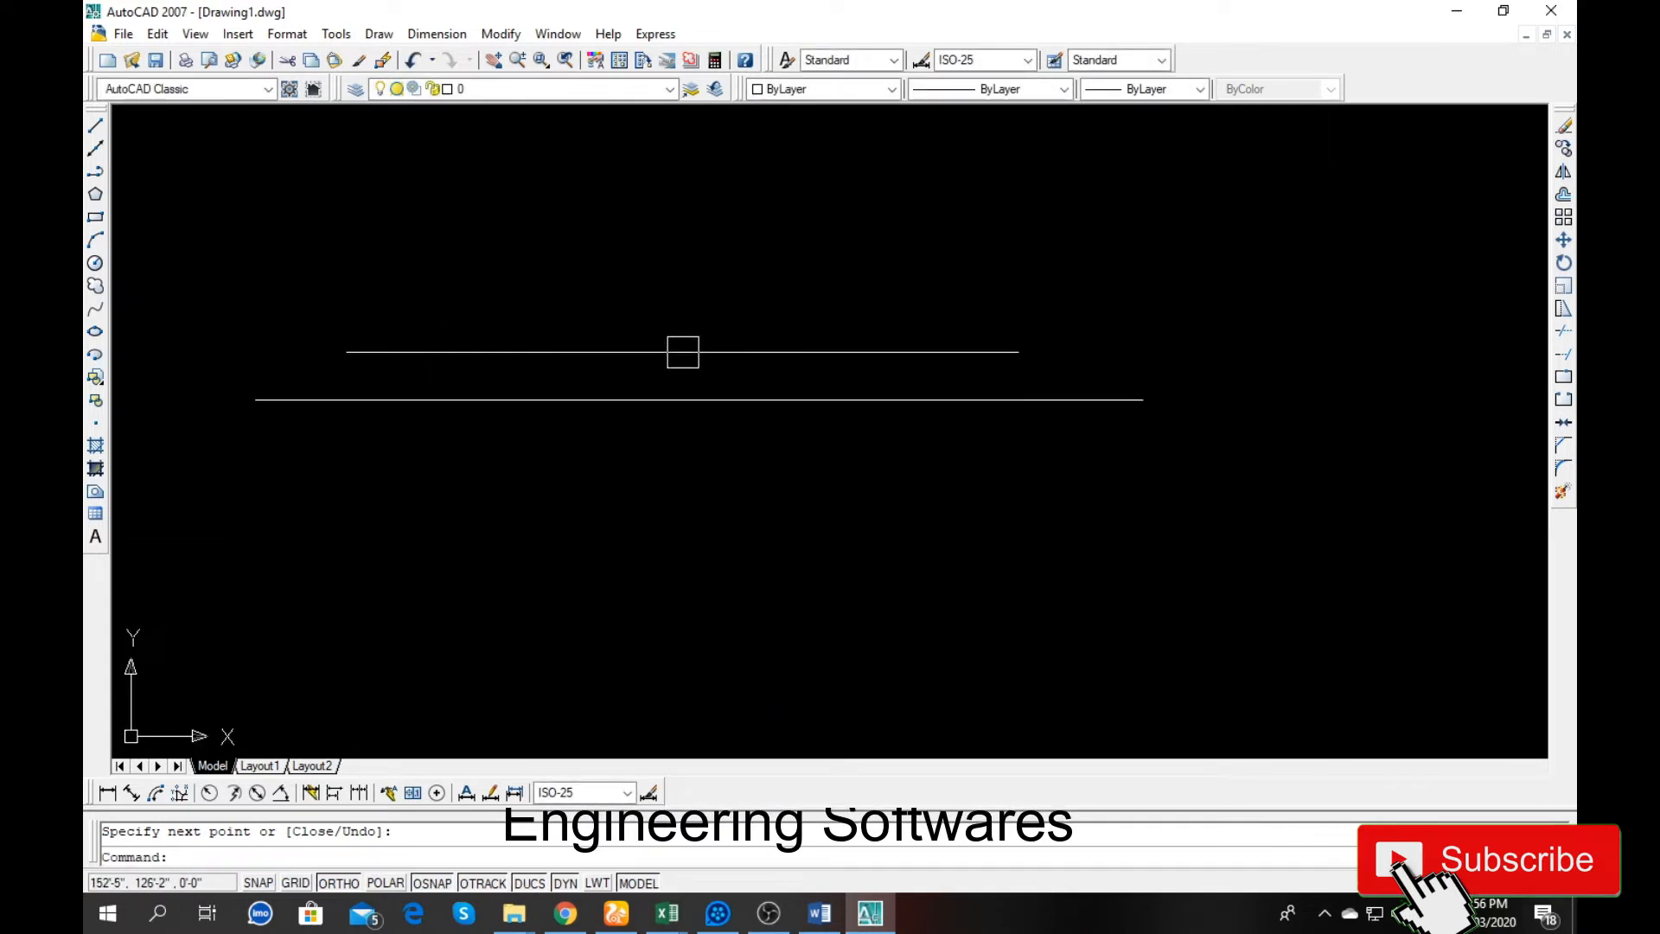
Step: Select individual segments of the horizontal line to examine where each one ends, and clear the selection
click(366, 399)
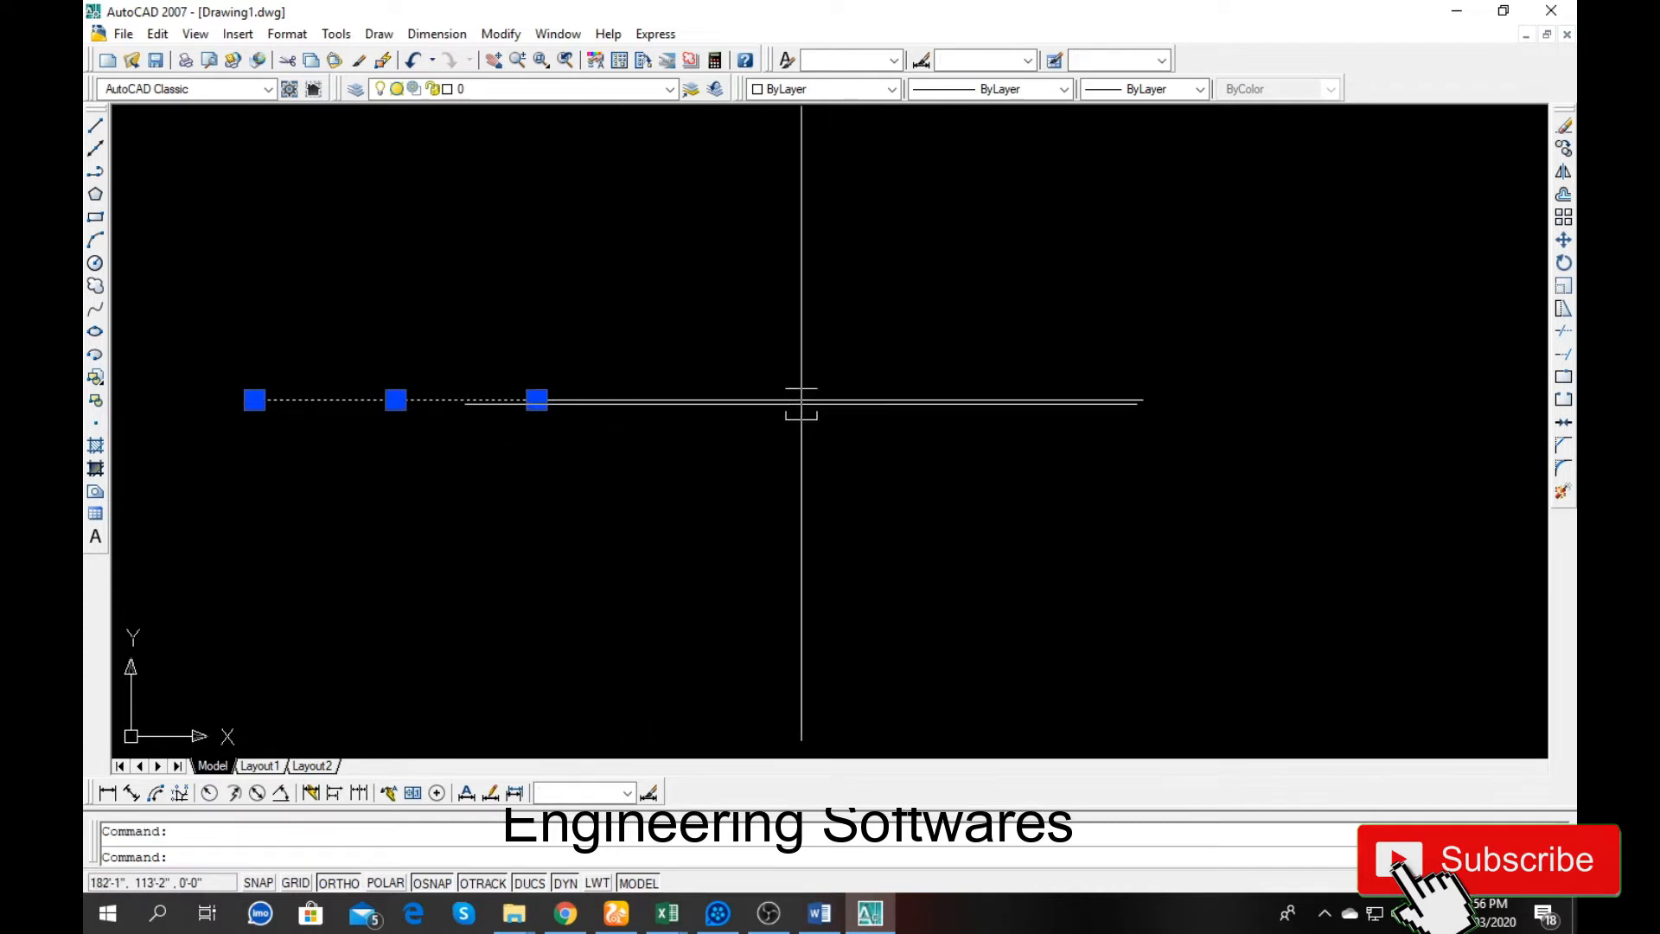
click(813, 400)
click(915, 400)
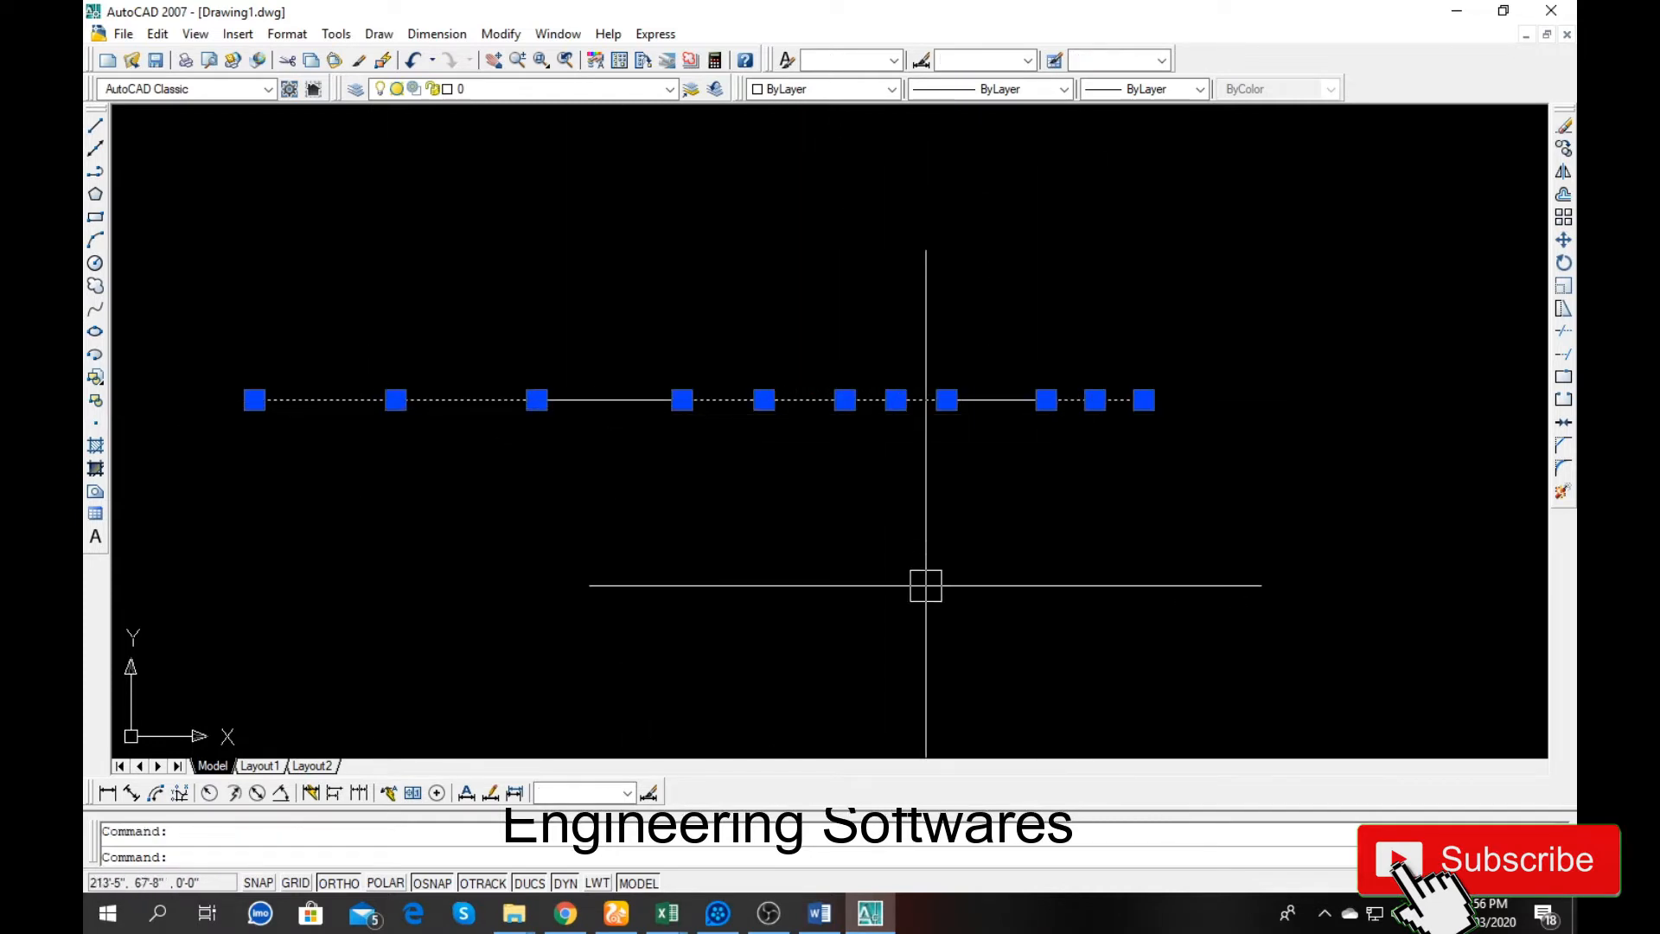
key(Escape)
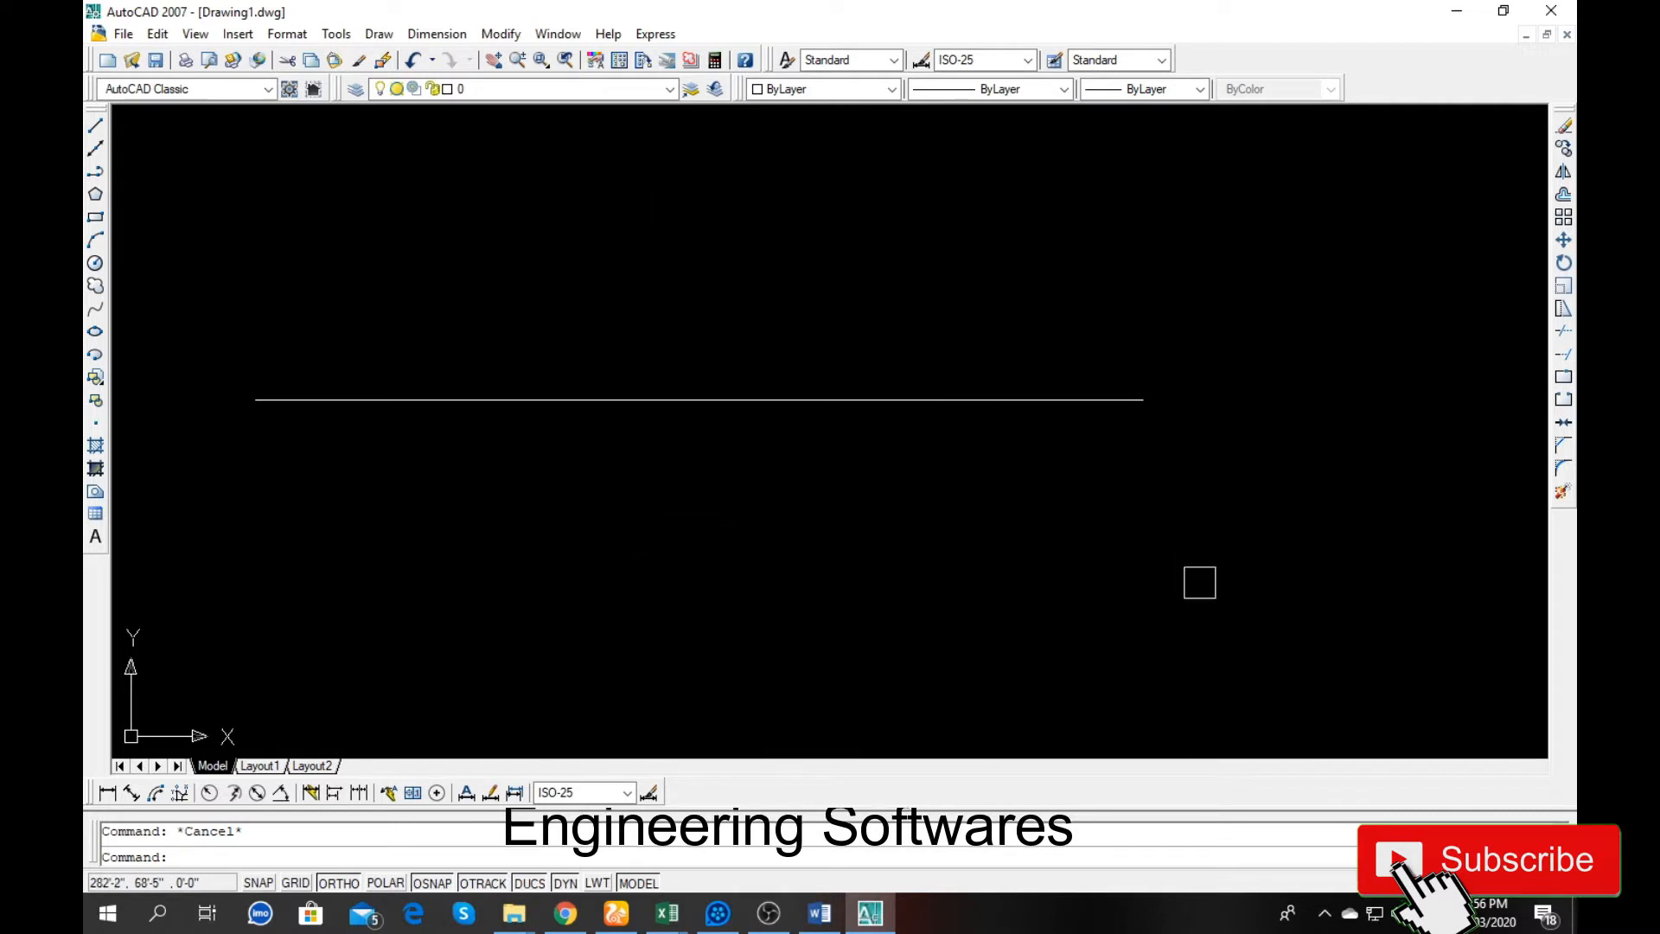
Step: Join the six collinear segments into a single horizontal line with the Join command and check it by selecting it
click(1563, 424)
click(1096, 400)
click(965, 403)
click(819, 400)
click(652, 398)
click(466, 397)
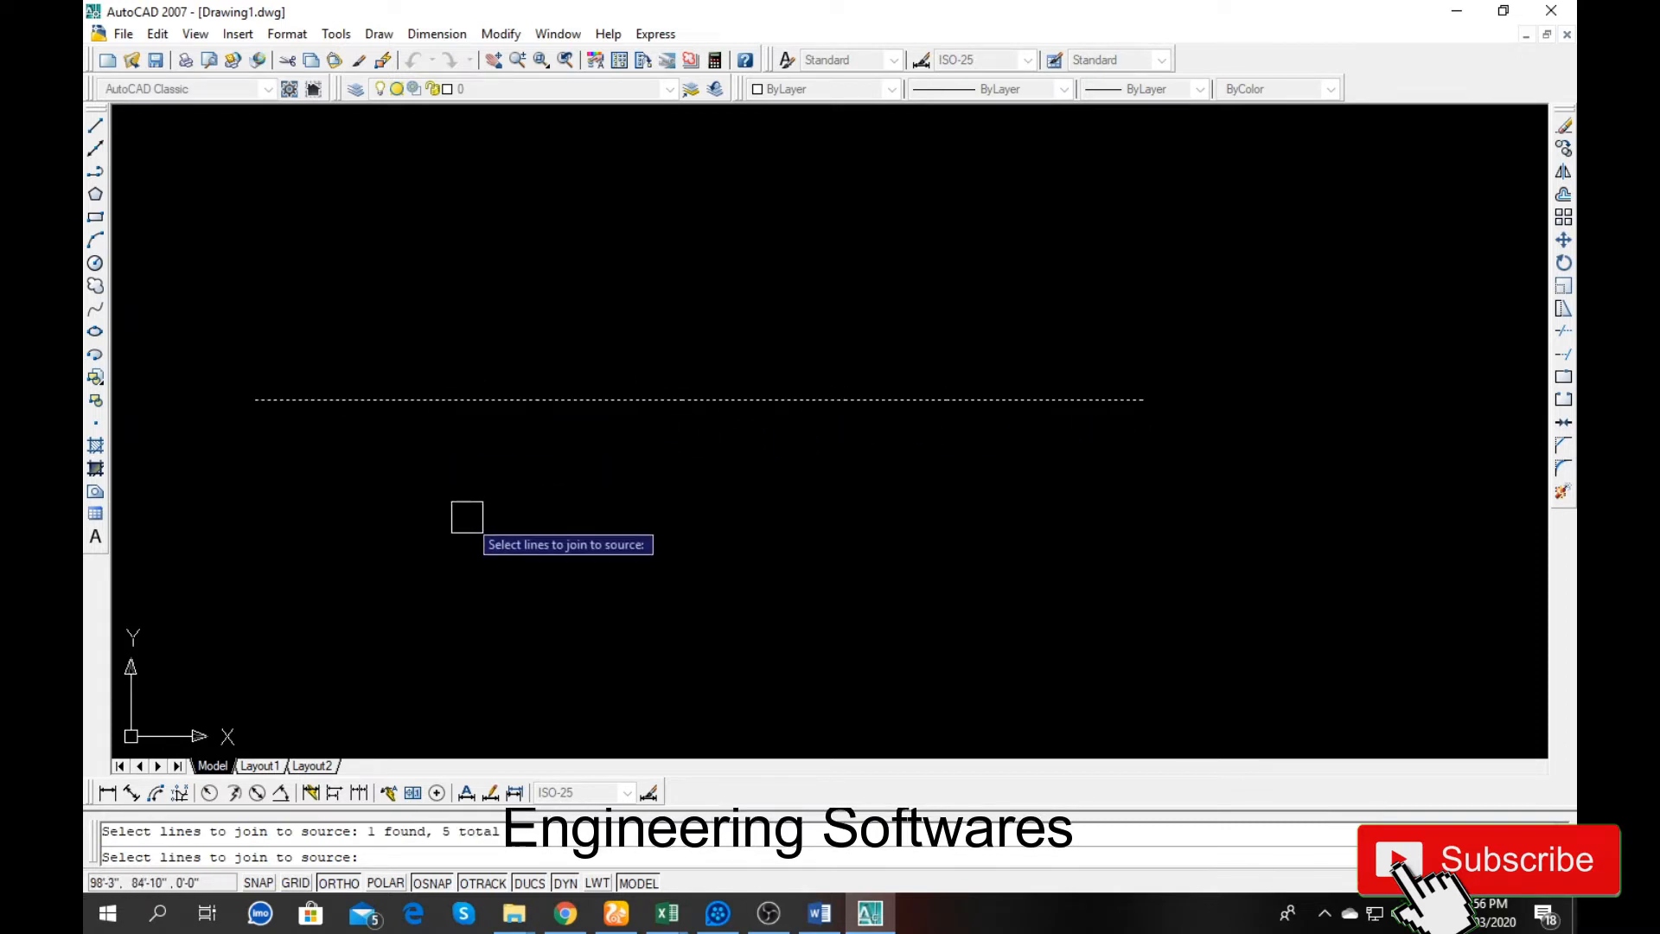
key(Return)
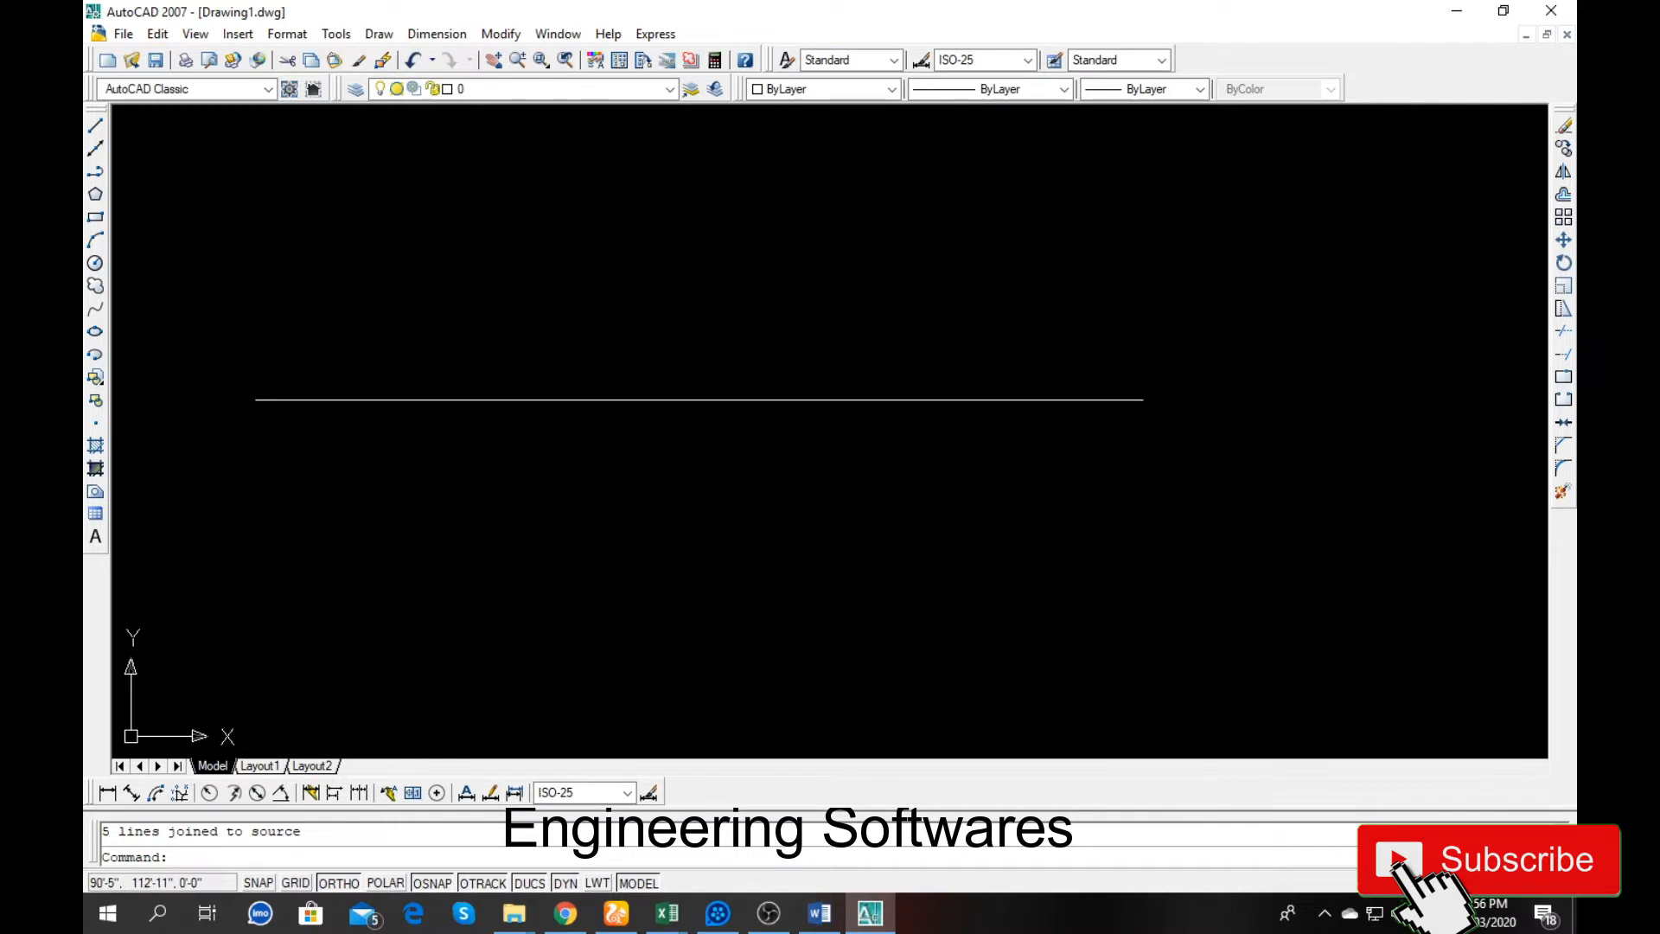
click(434, 399)
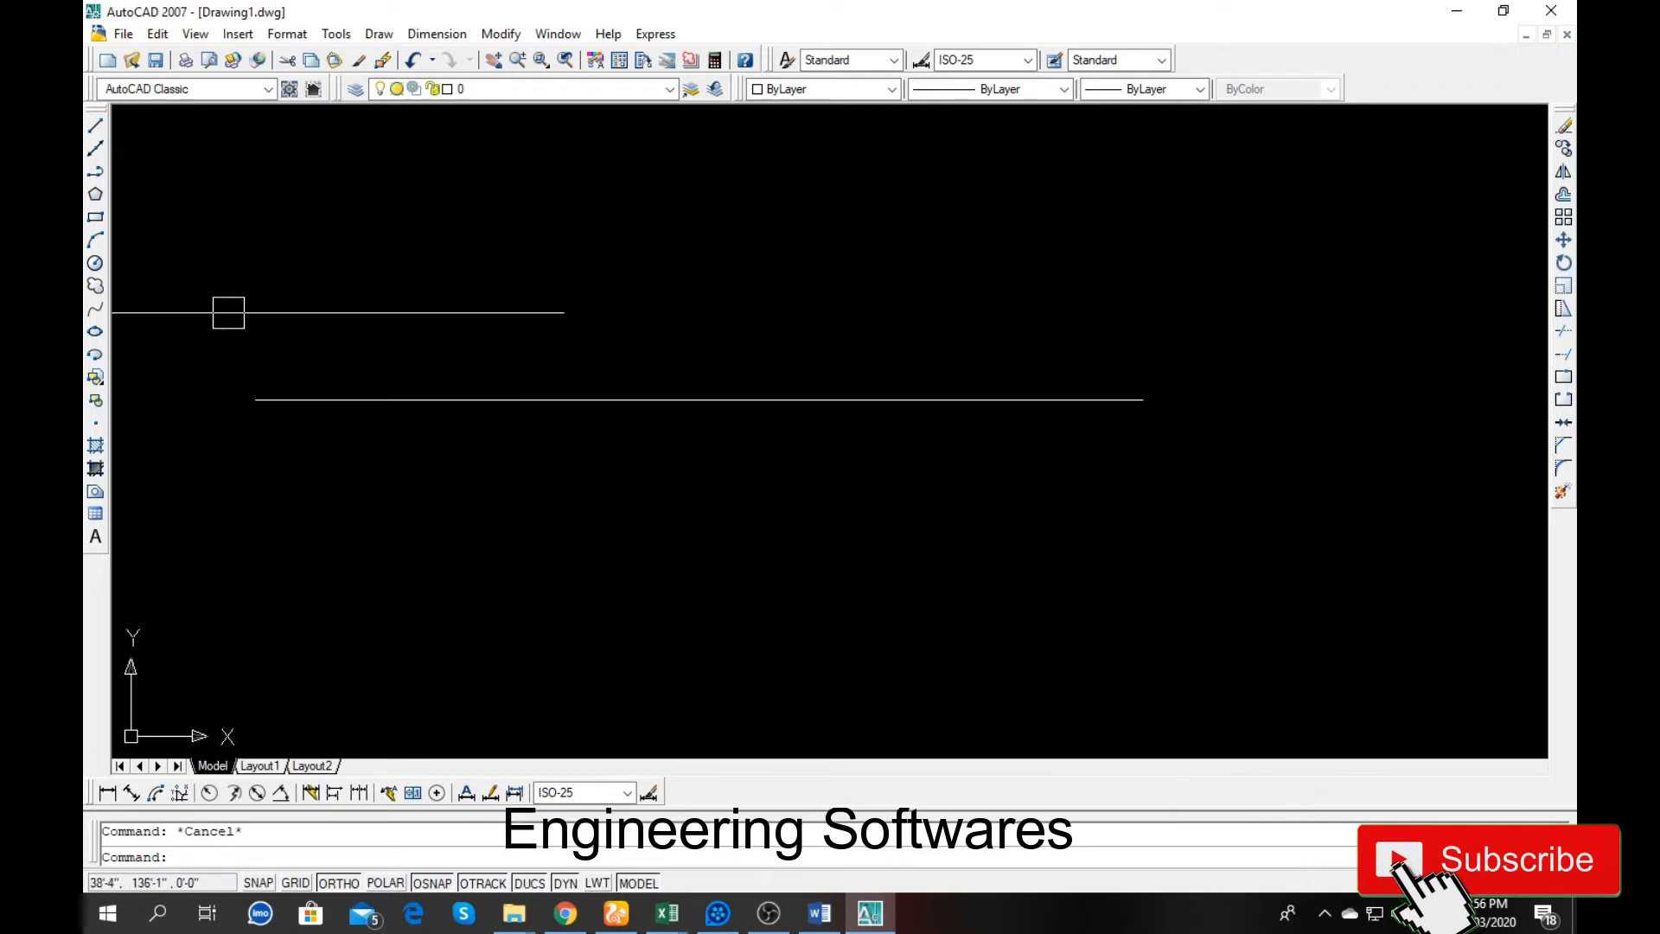
Step: Draw a wide, low rectangle above the horizontal line
click(95, 217)
click(289, 211)
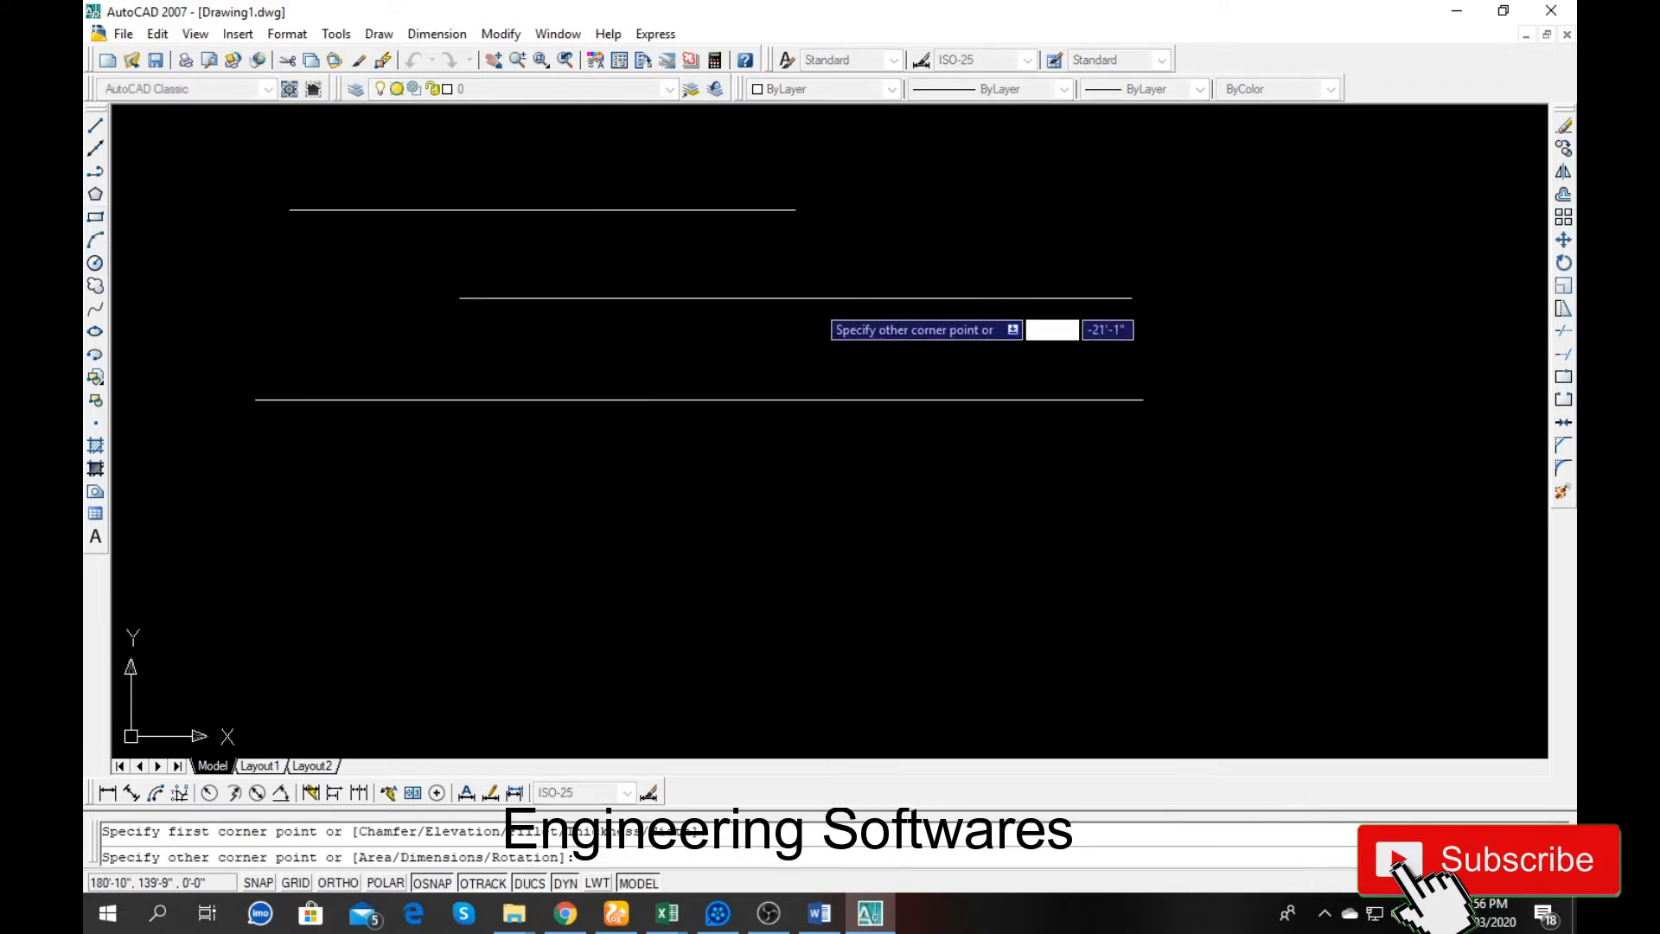
click(859, 321)
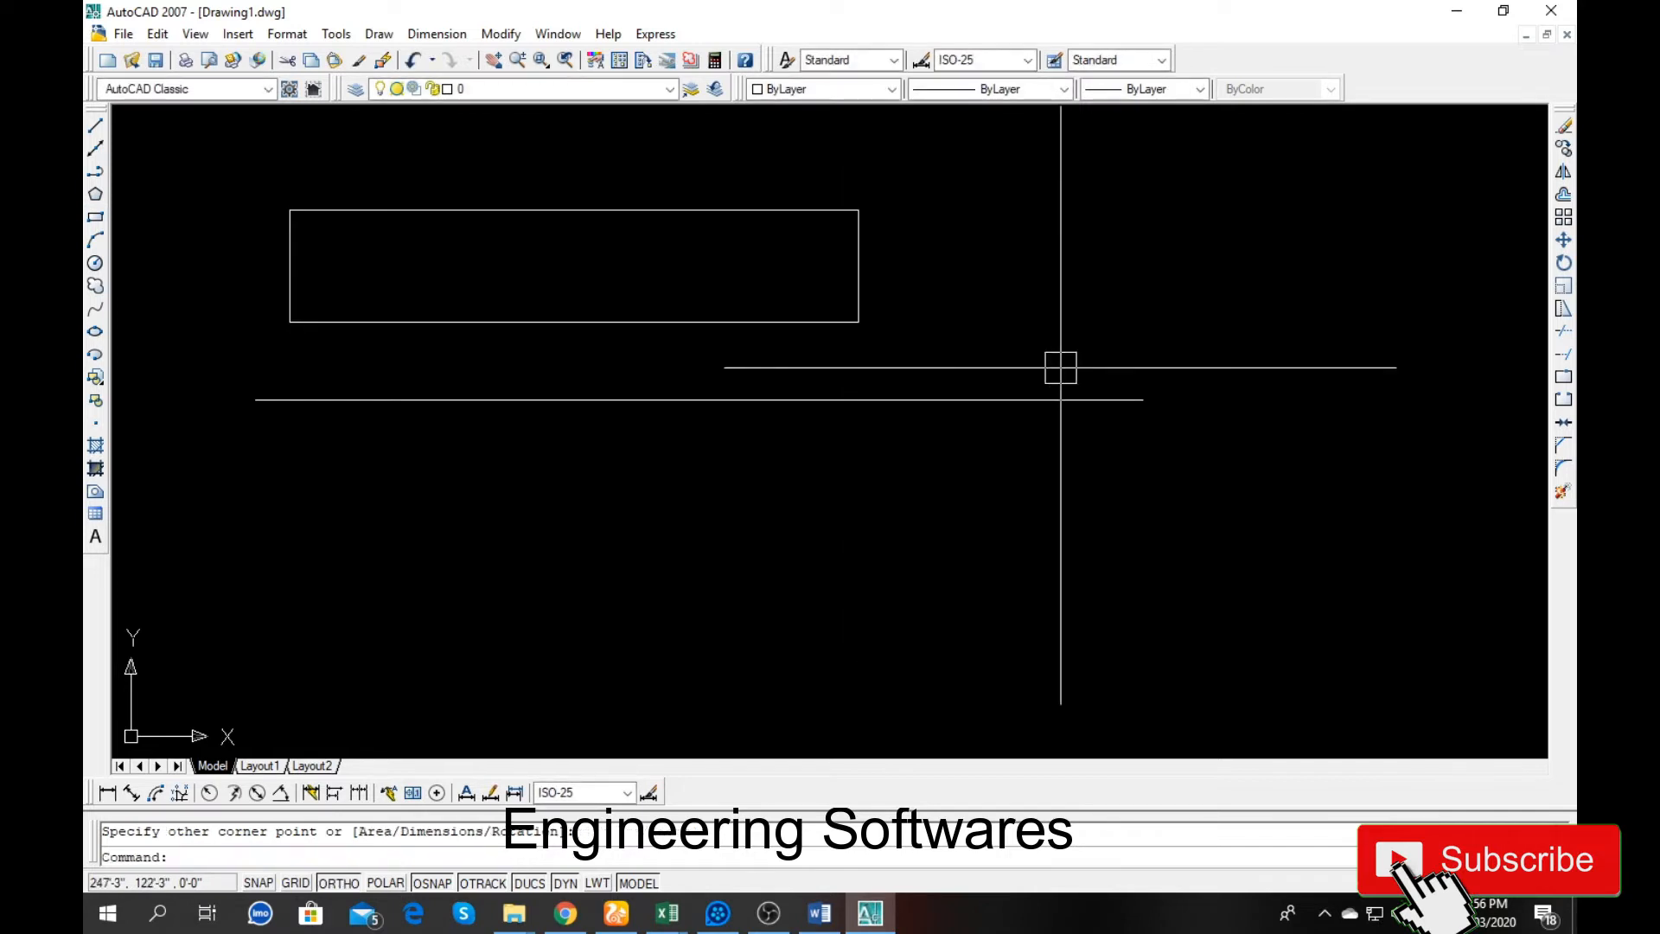
Step: Break a gap near the middle of the rectangle's upper side and another in its lower side
click(1563, 399)
click(538, 210)
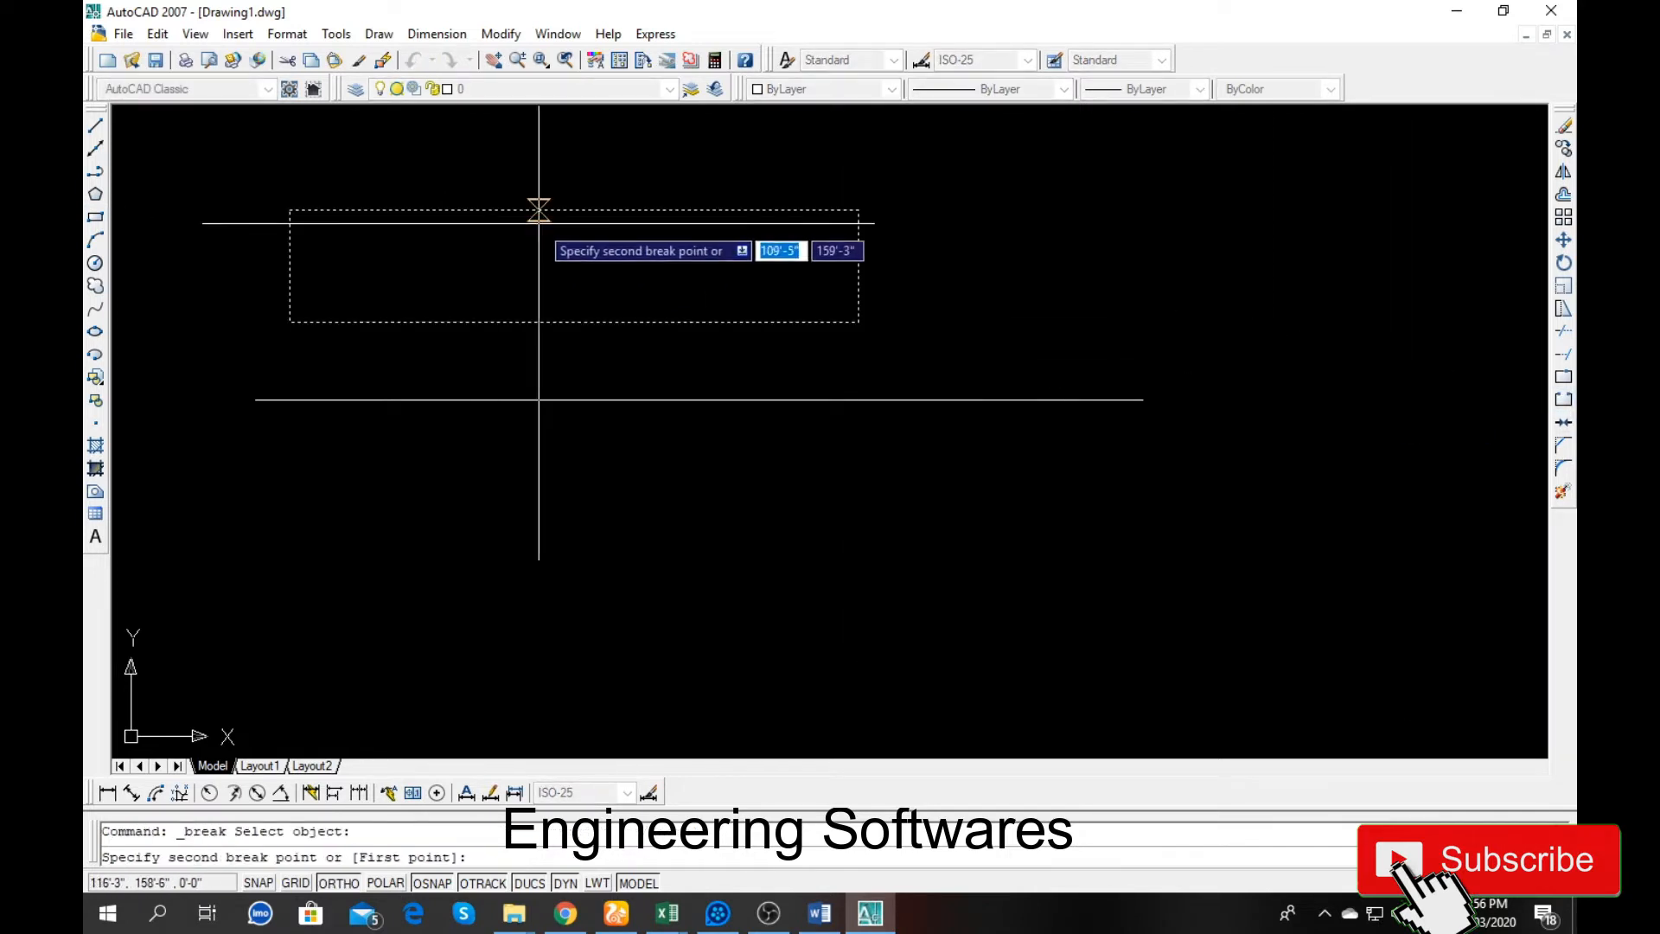
click(660, 210)
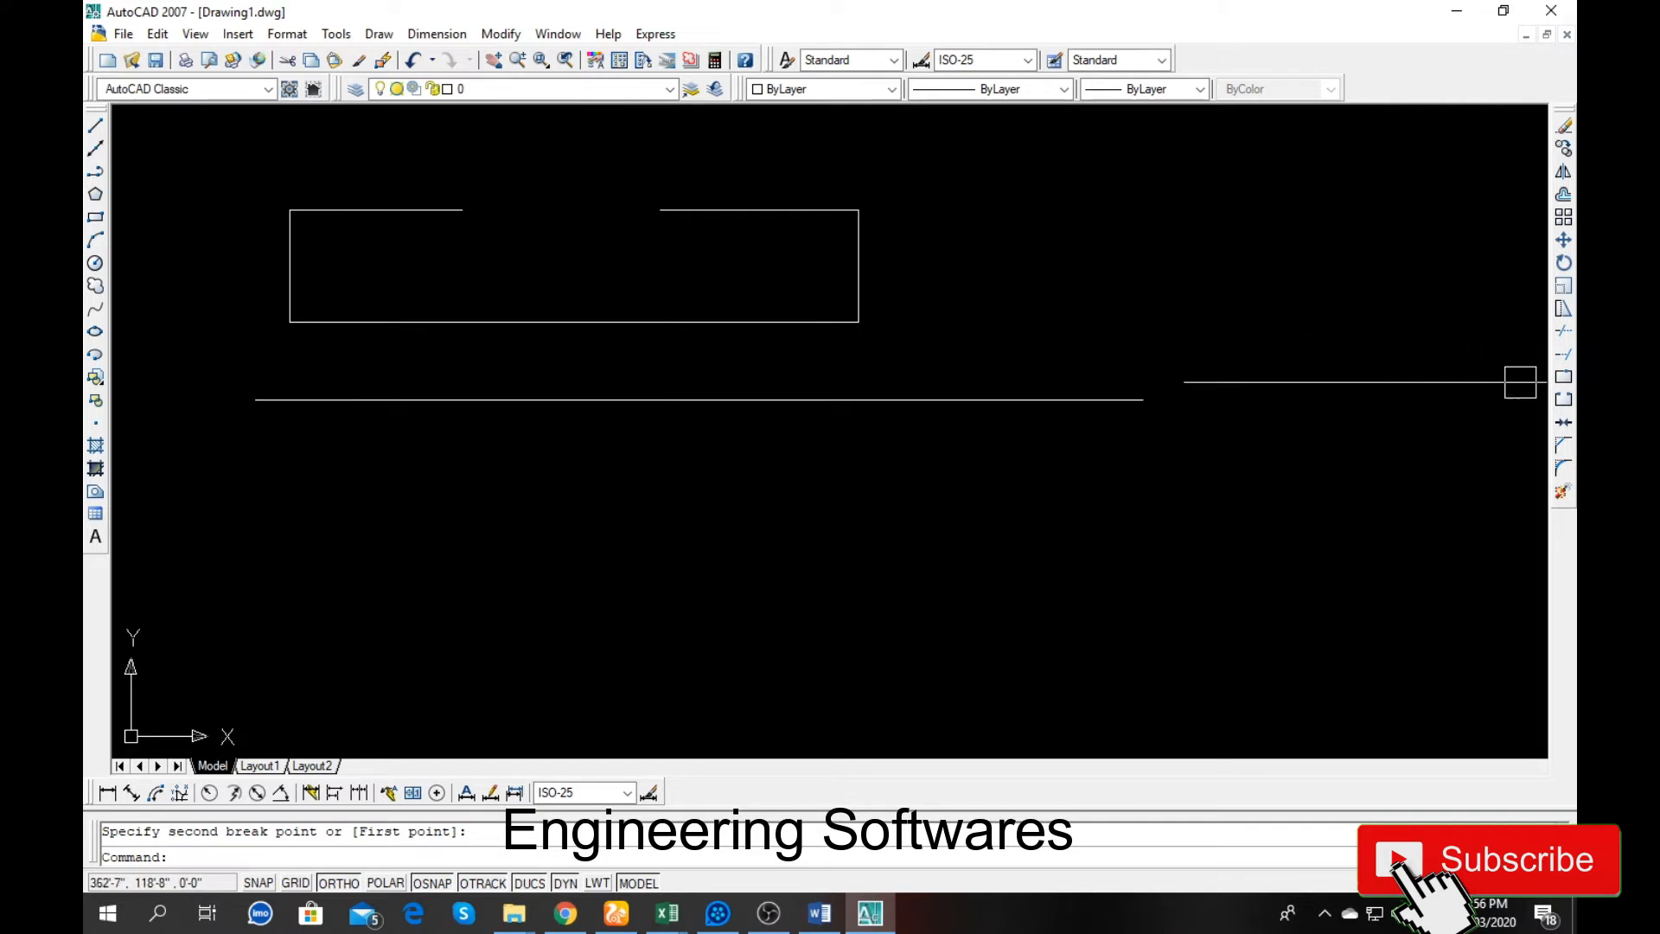
click(1563, 400)
click(473, 321)
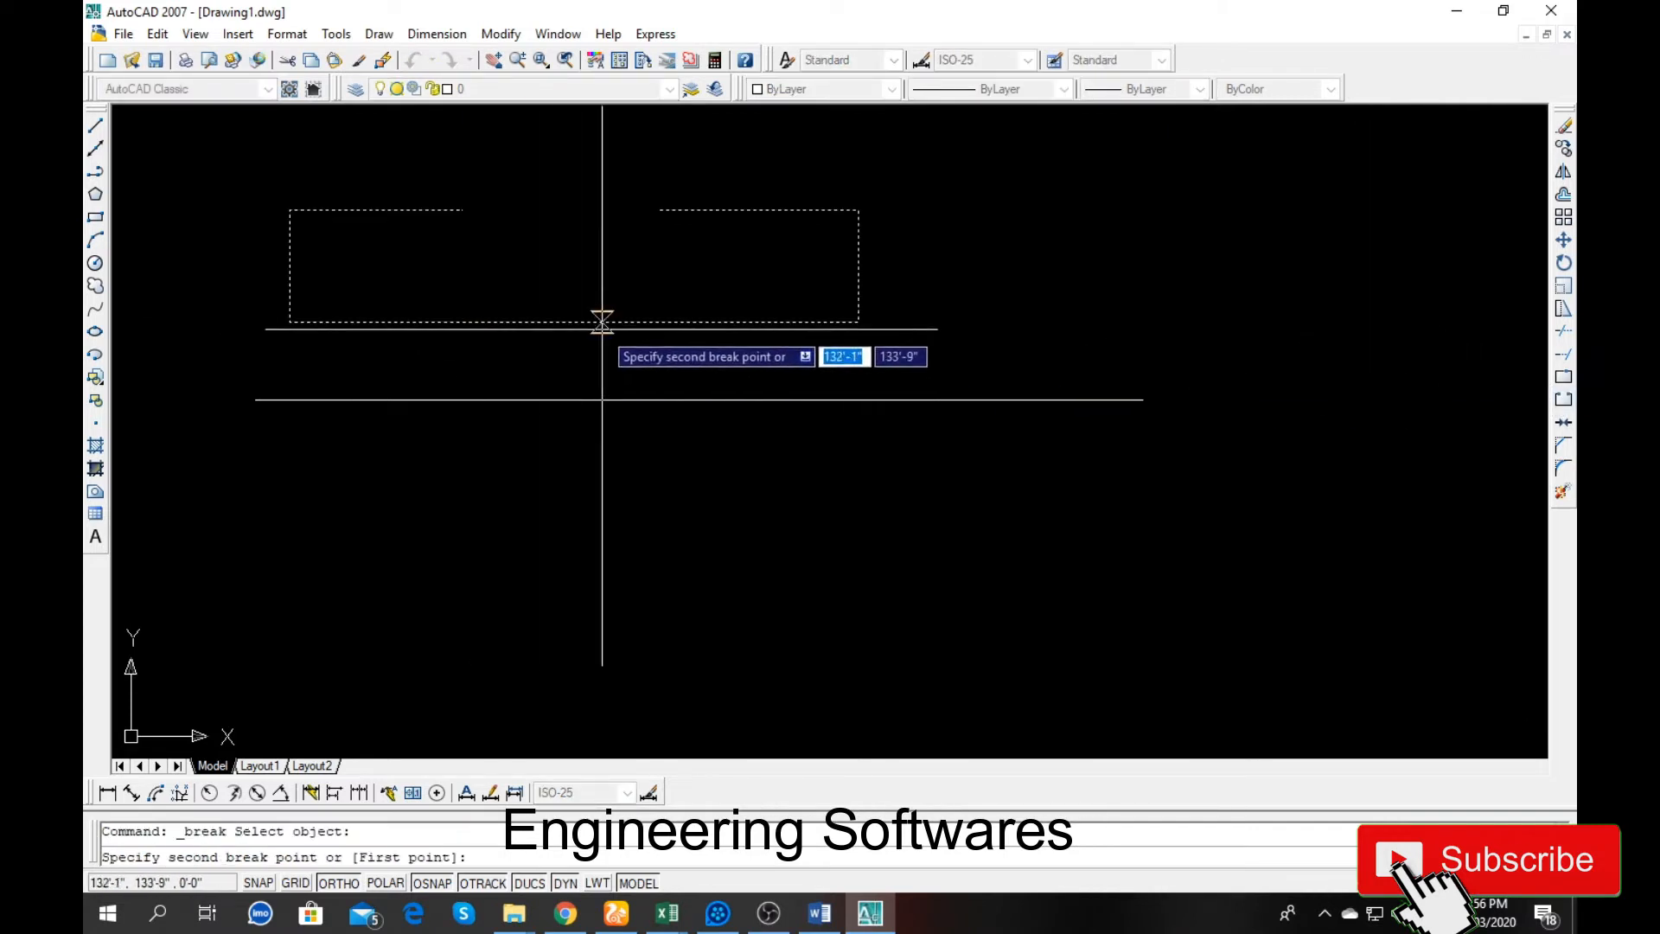
click(605, 322)
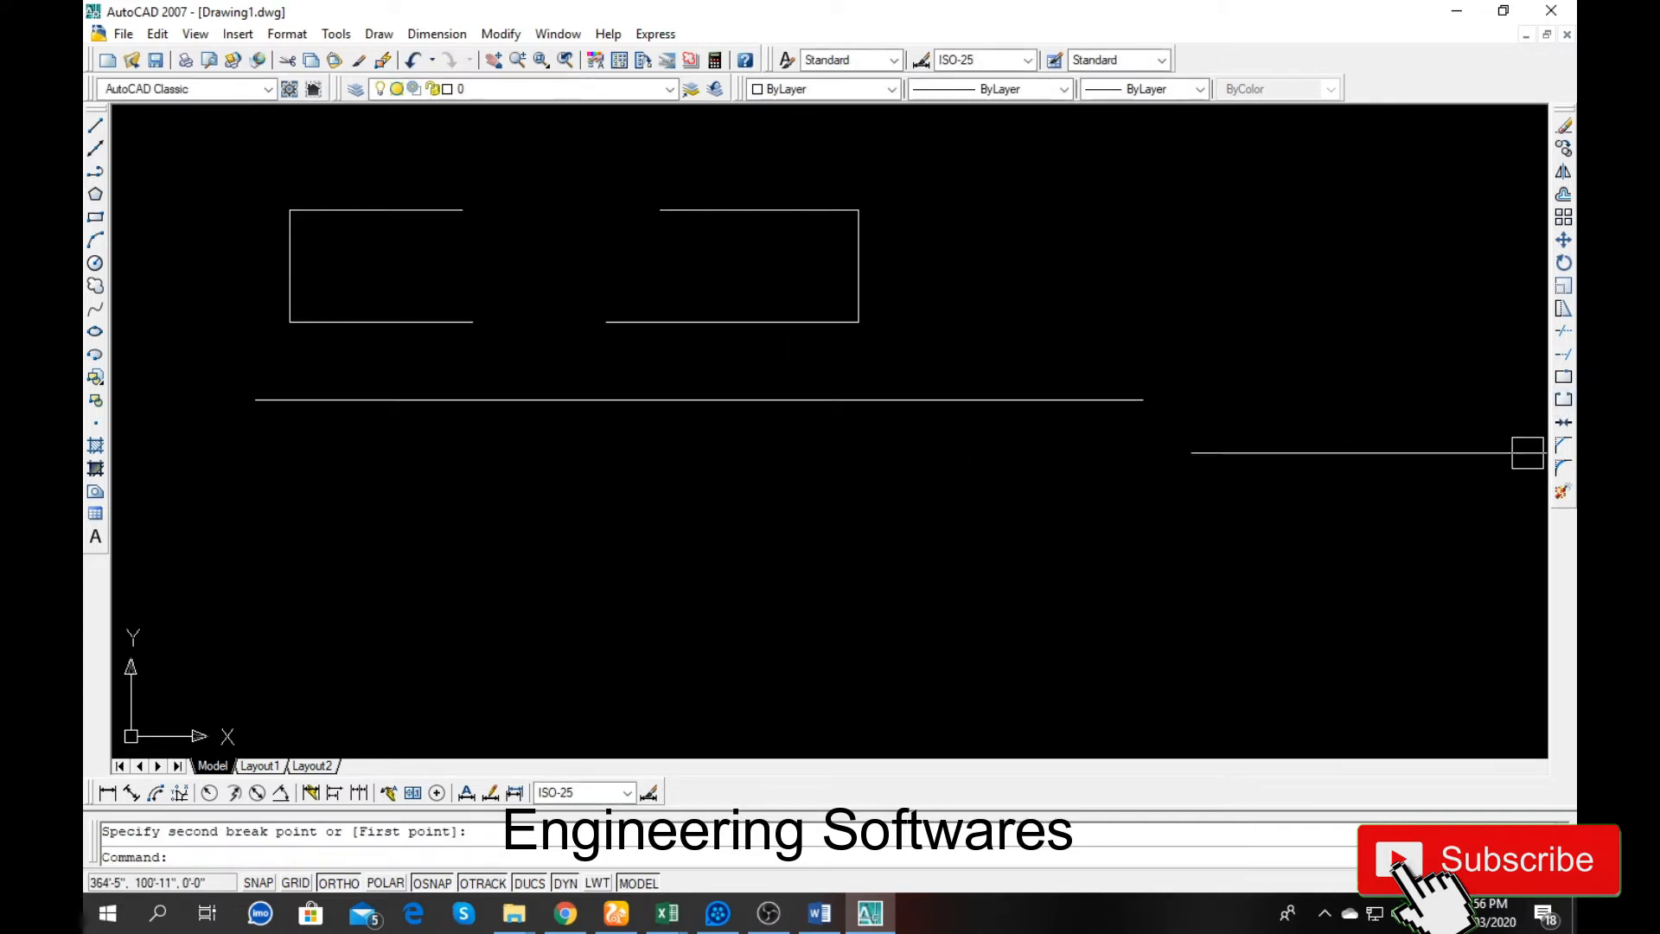
Step: Break a short gap in the rectangle's right side and another in its left side
click(1564, 401)
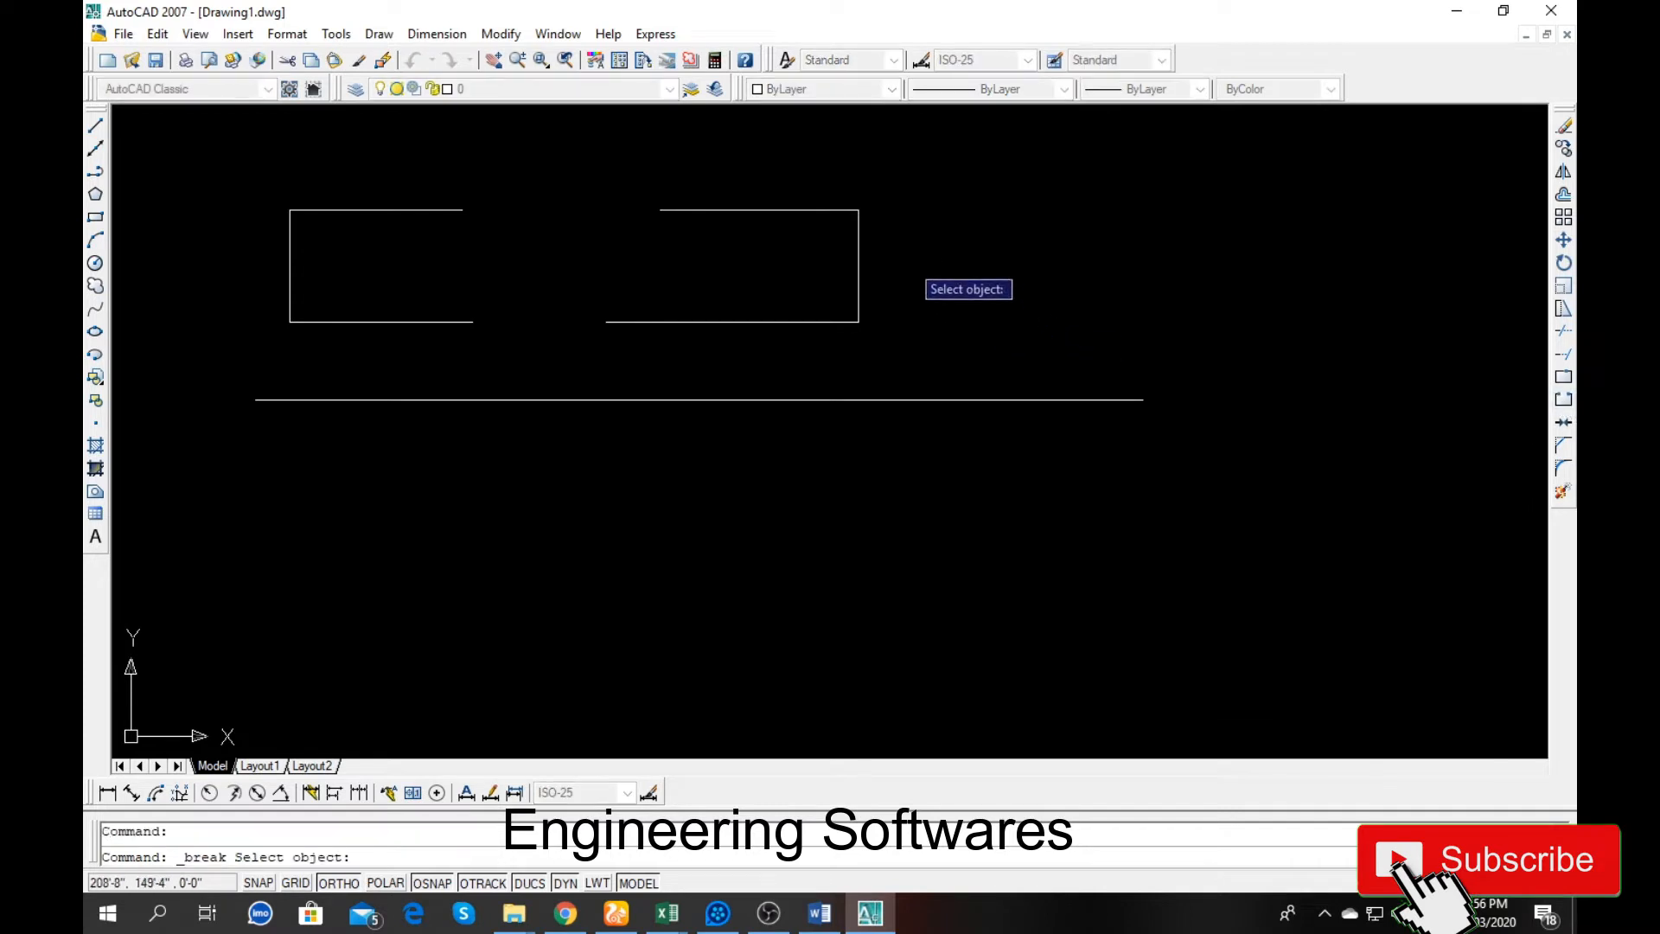
click(859, 243)
click(858, 265)
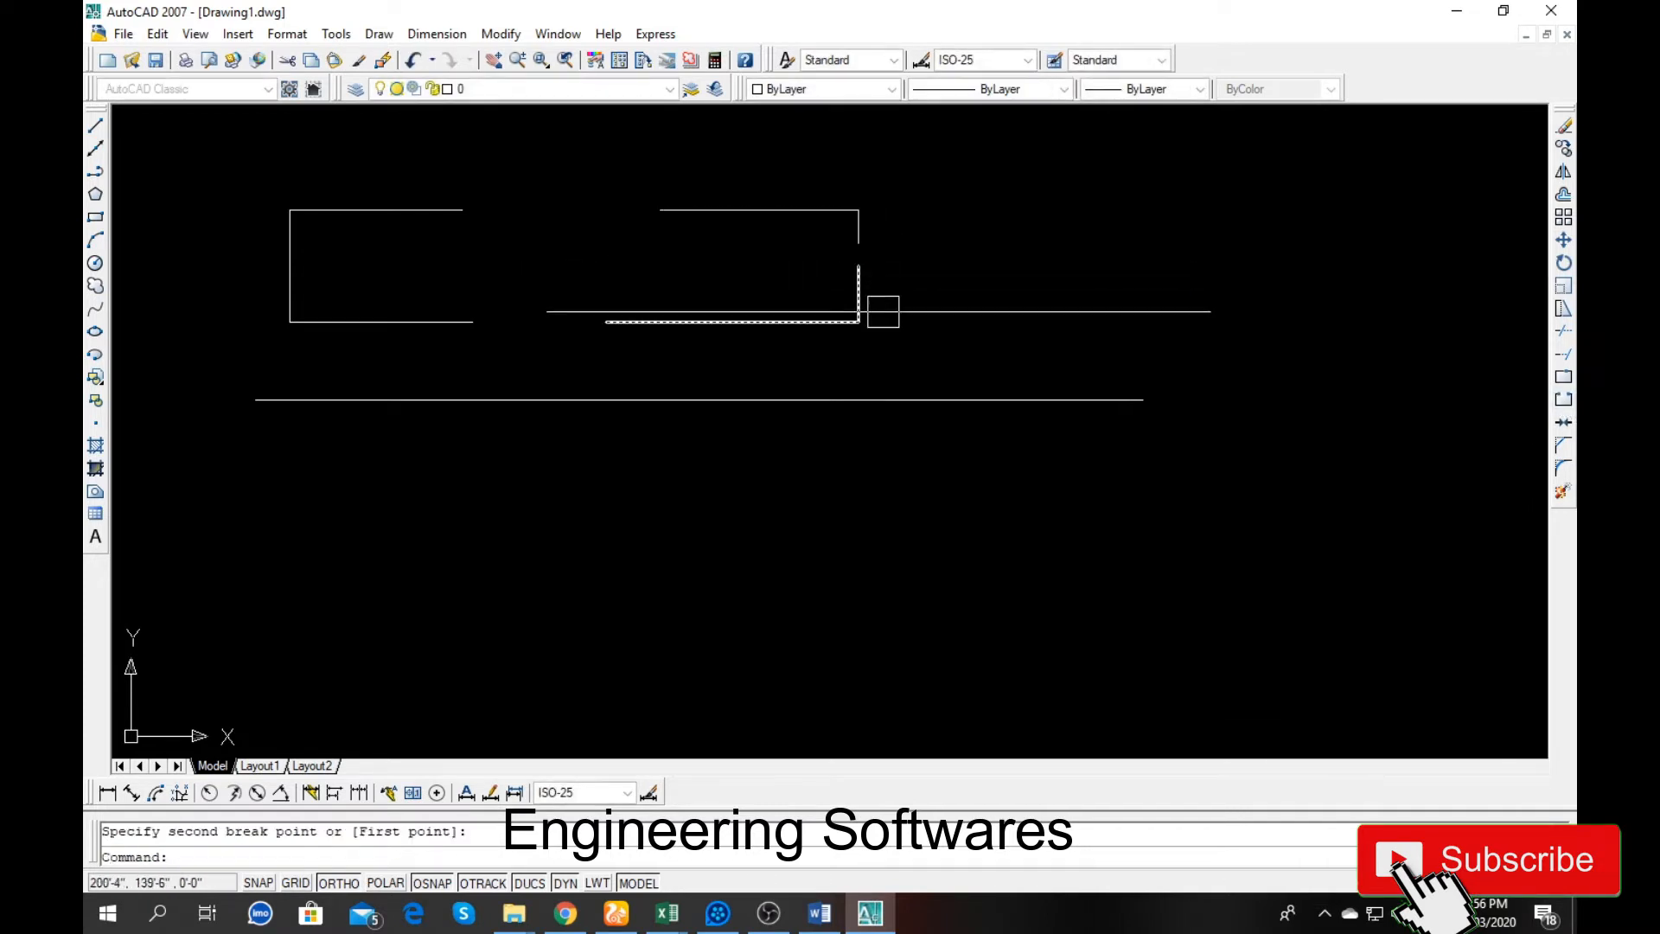
click(1564, 402)
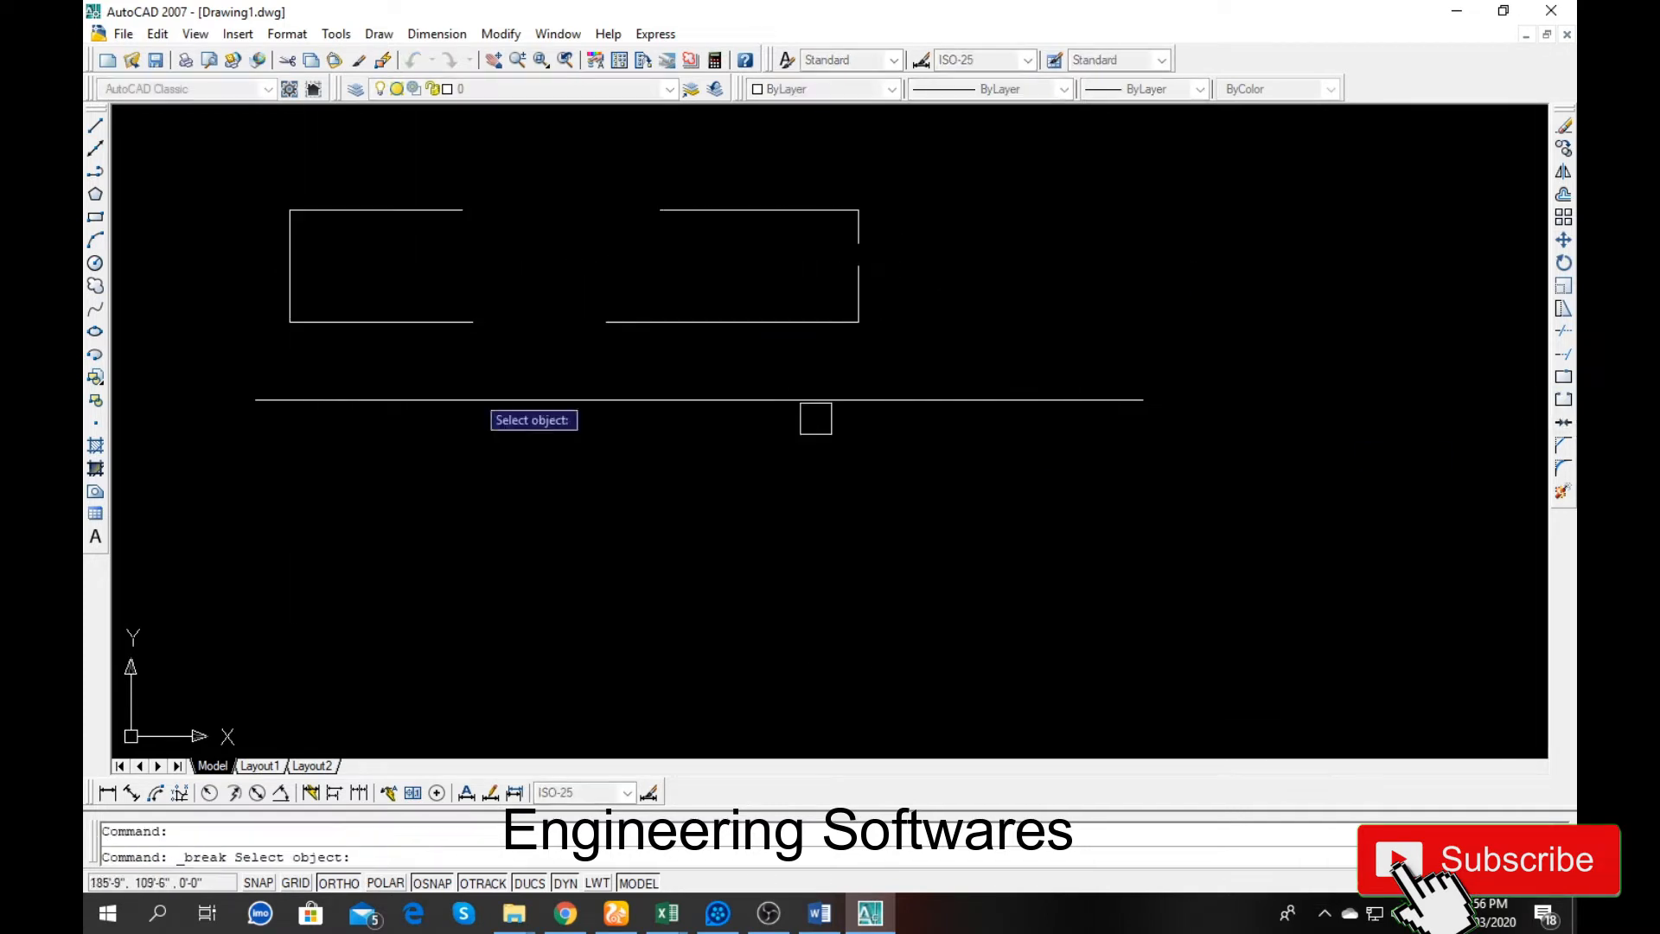
click(290, 248)
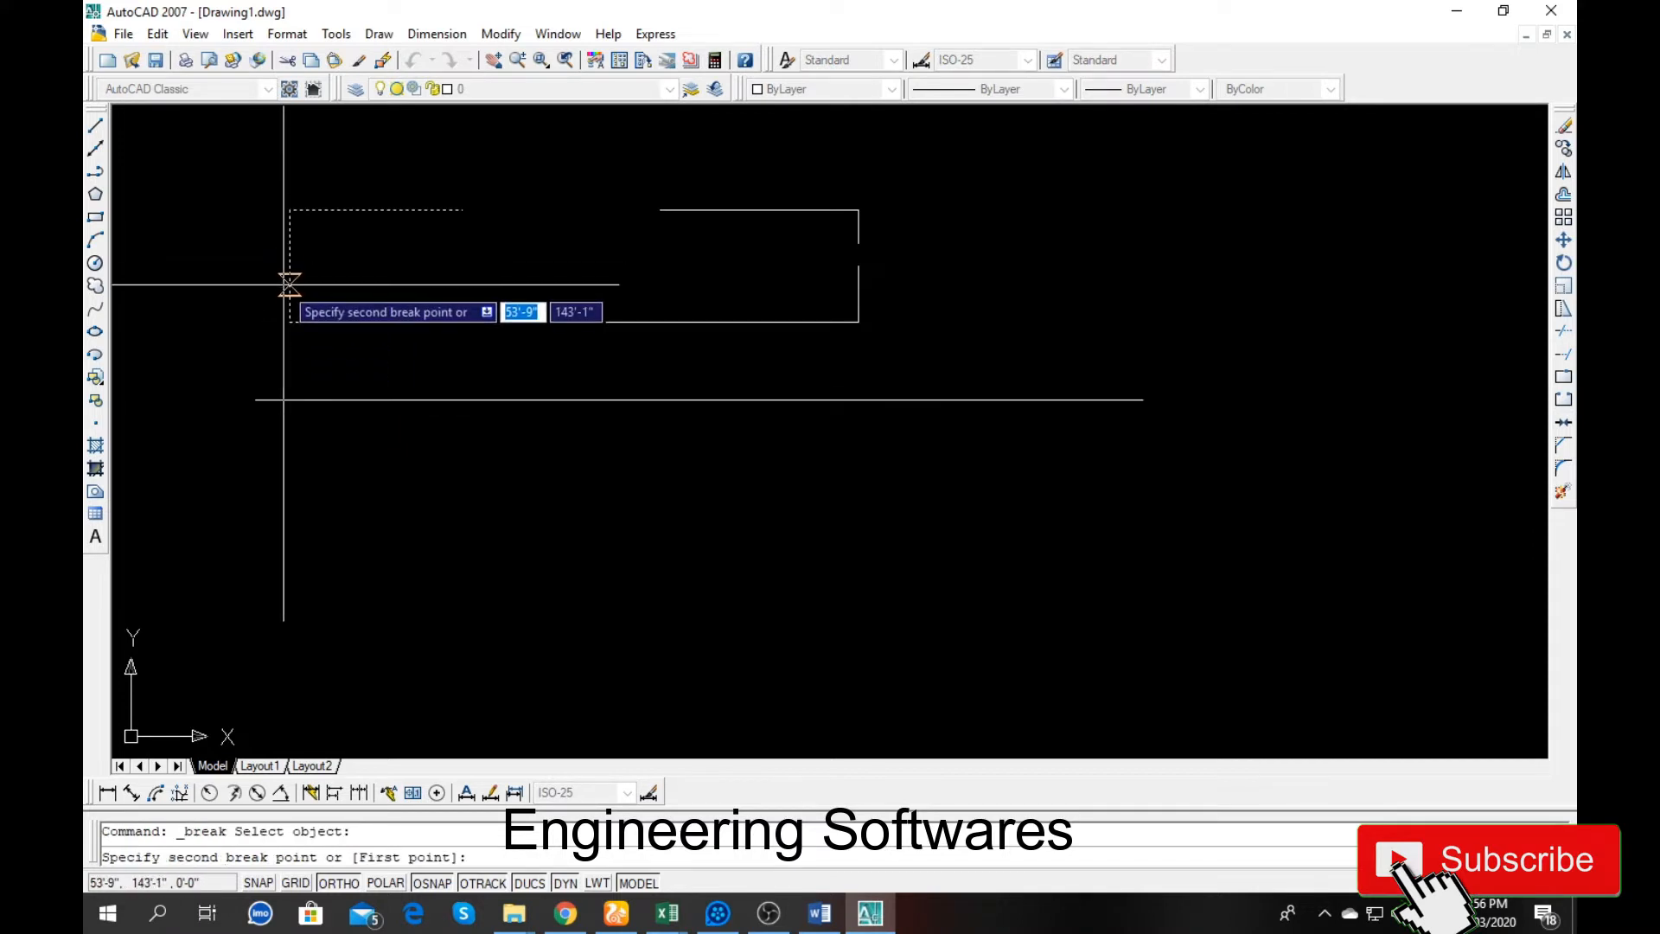
click(290, 286)
scroll(173, 182, up, 3)
scroll(167, 165, down, 2)
scroll(177, 155, up, 2)
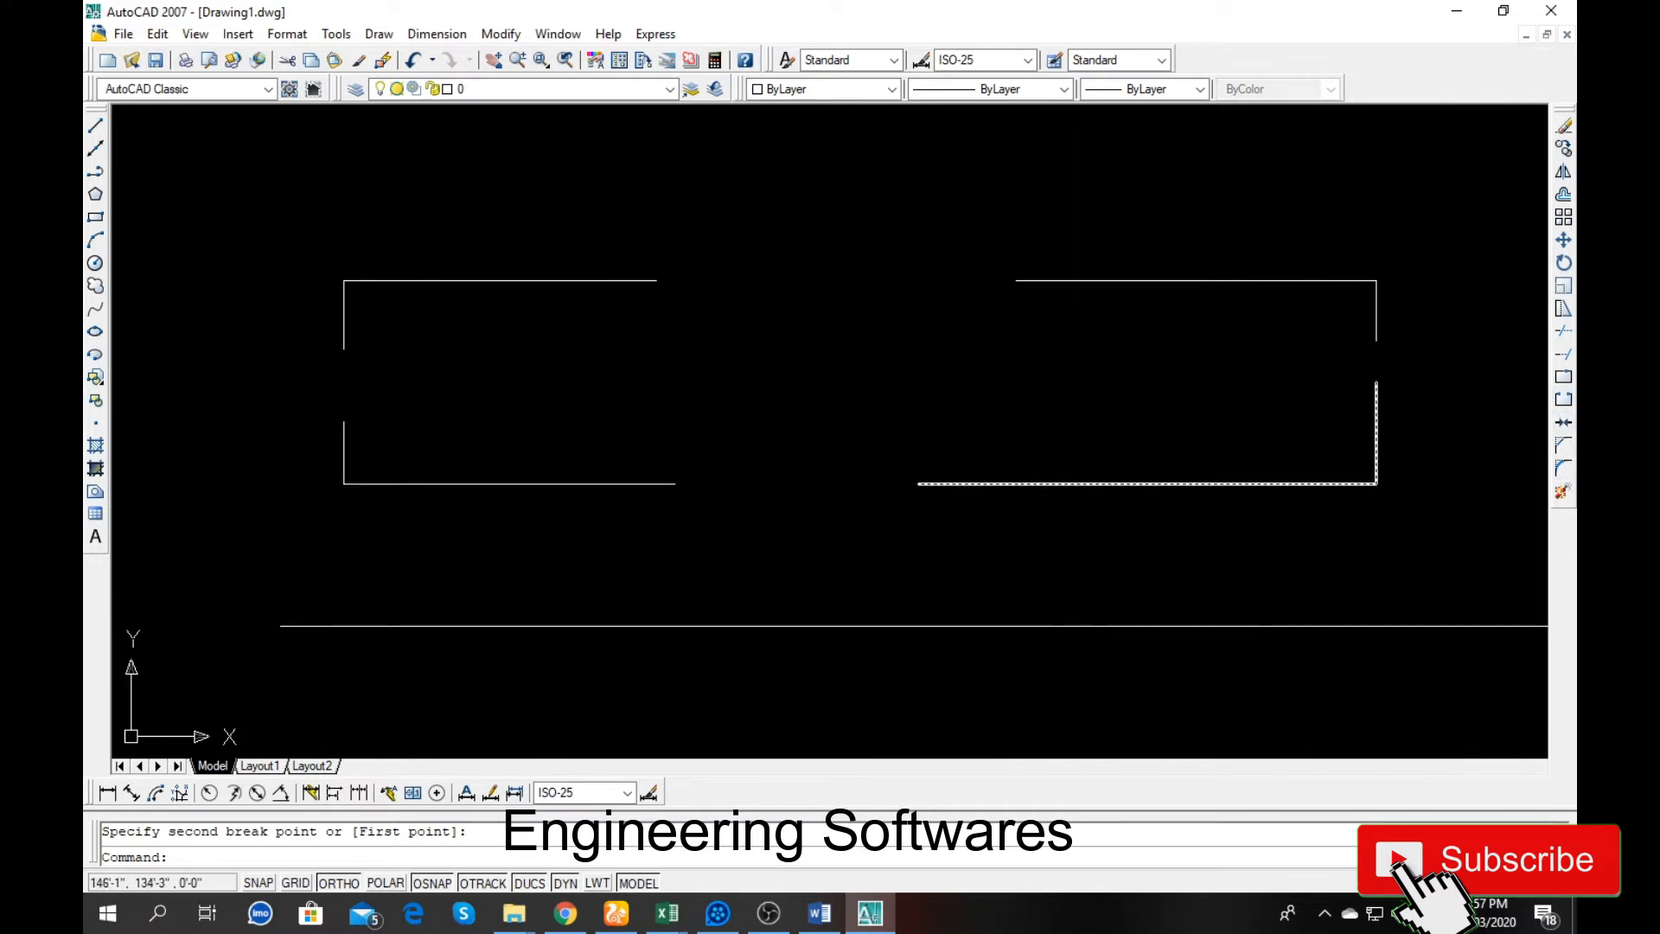
Step: Try to join the rectangle's lower-left polyline piece to its lower-right piece
text(j)
key(Return)
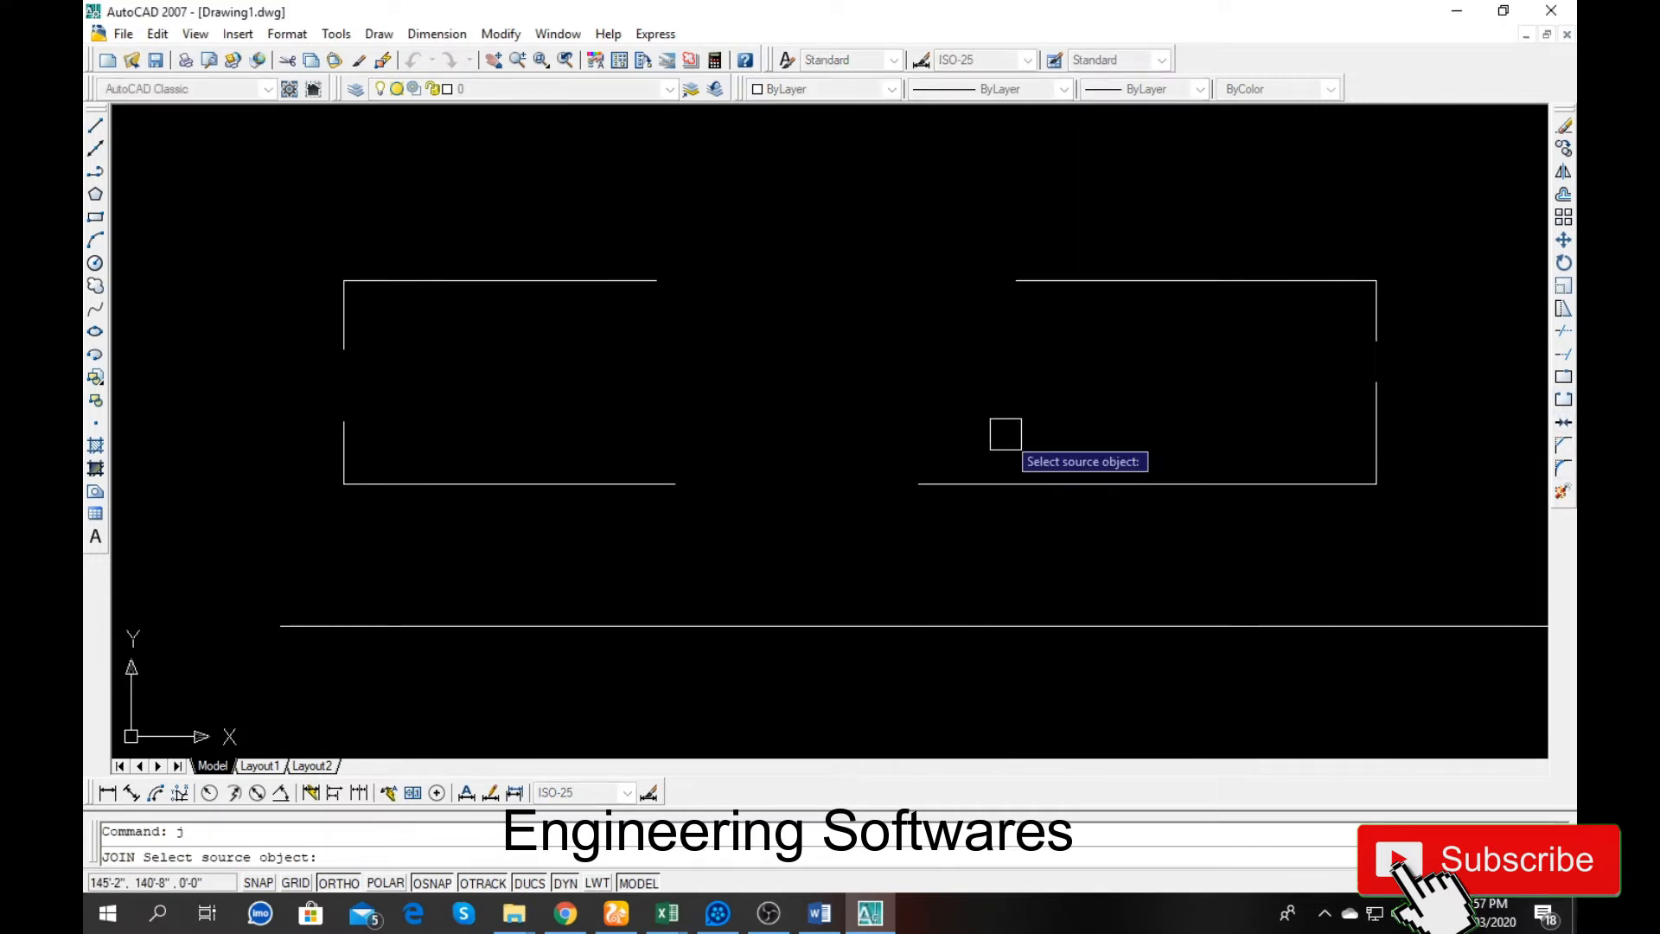
click(1028, 484)
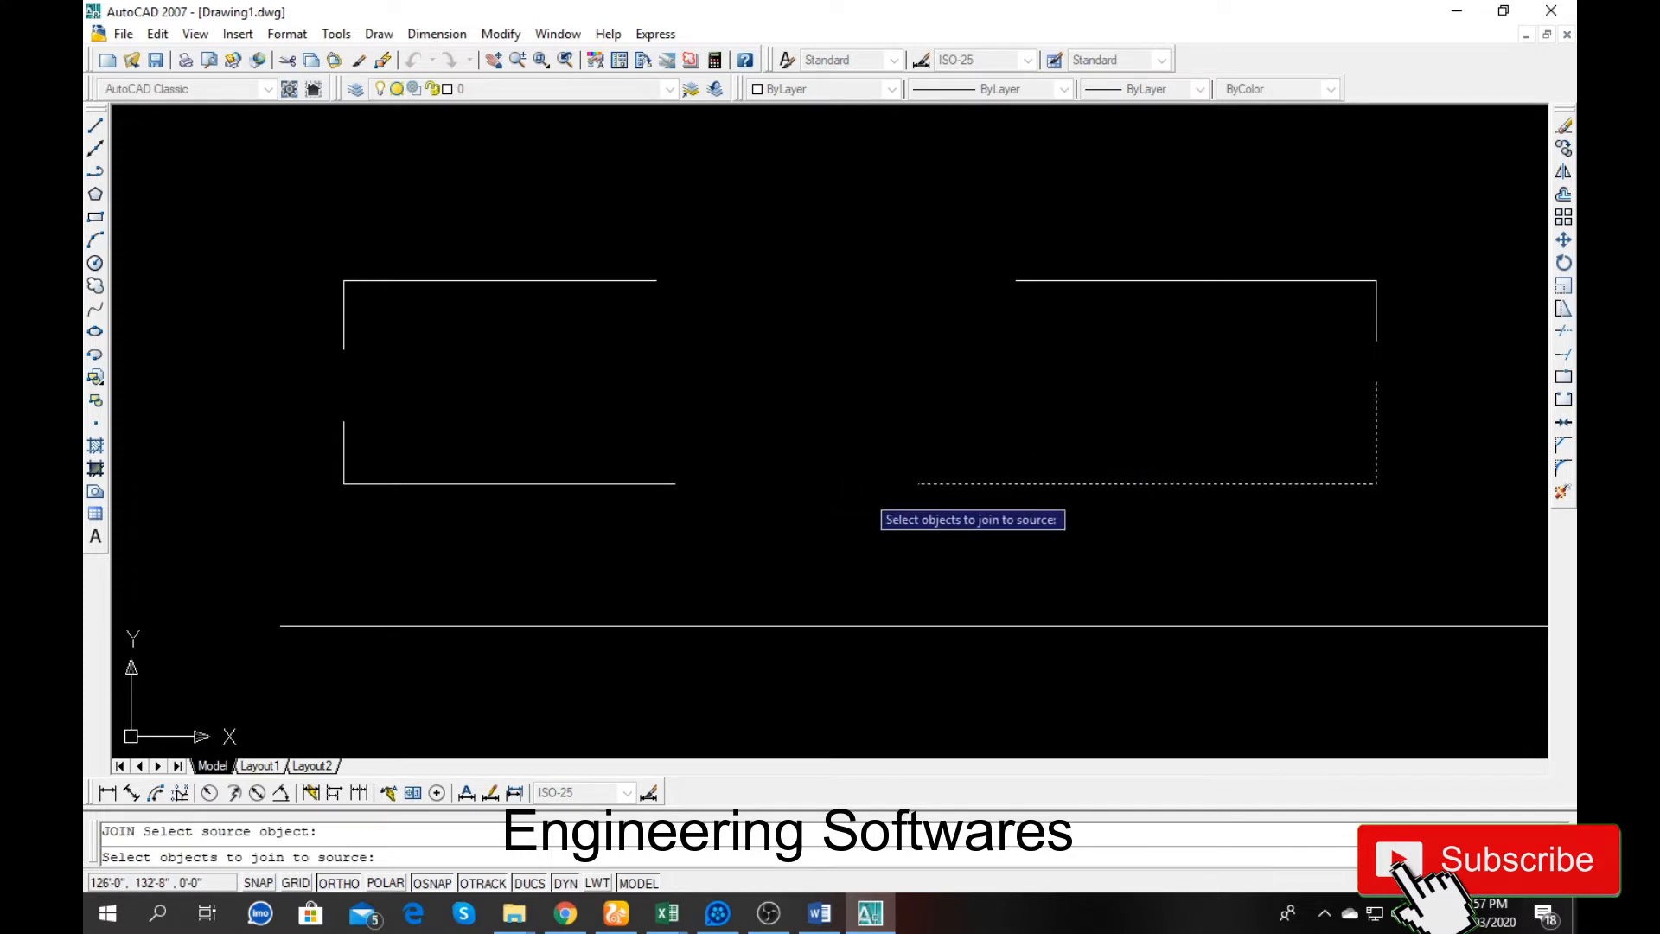
click(628, 491)
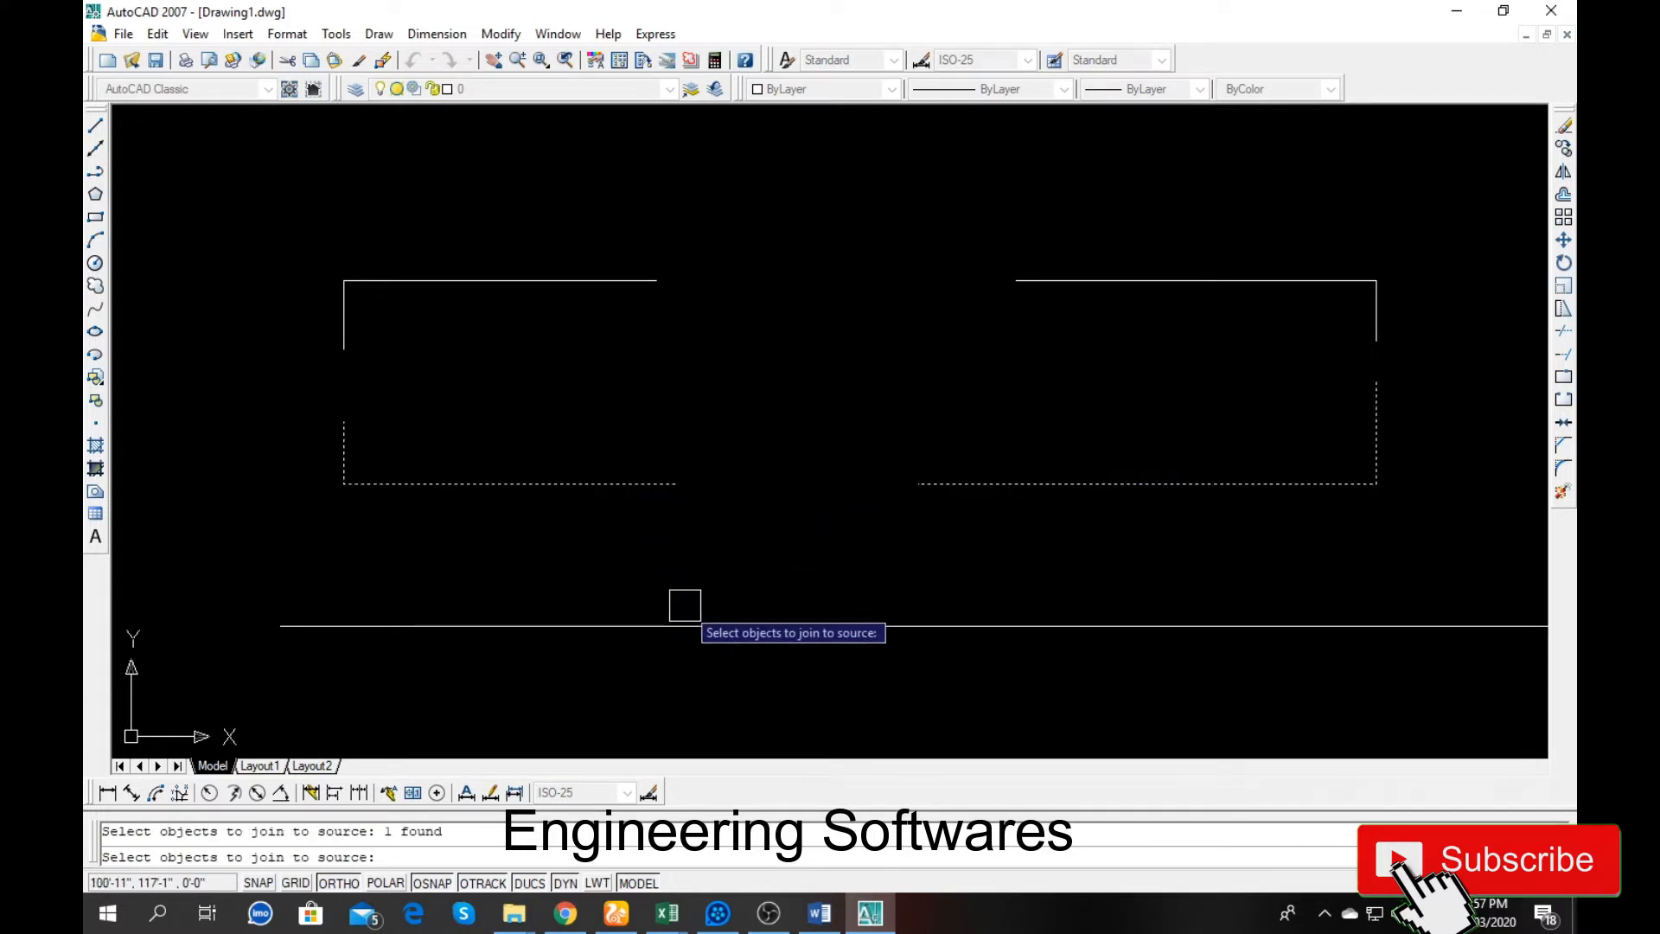
key(Return)
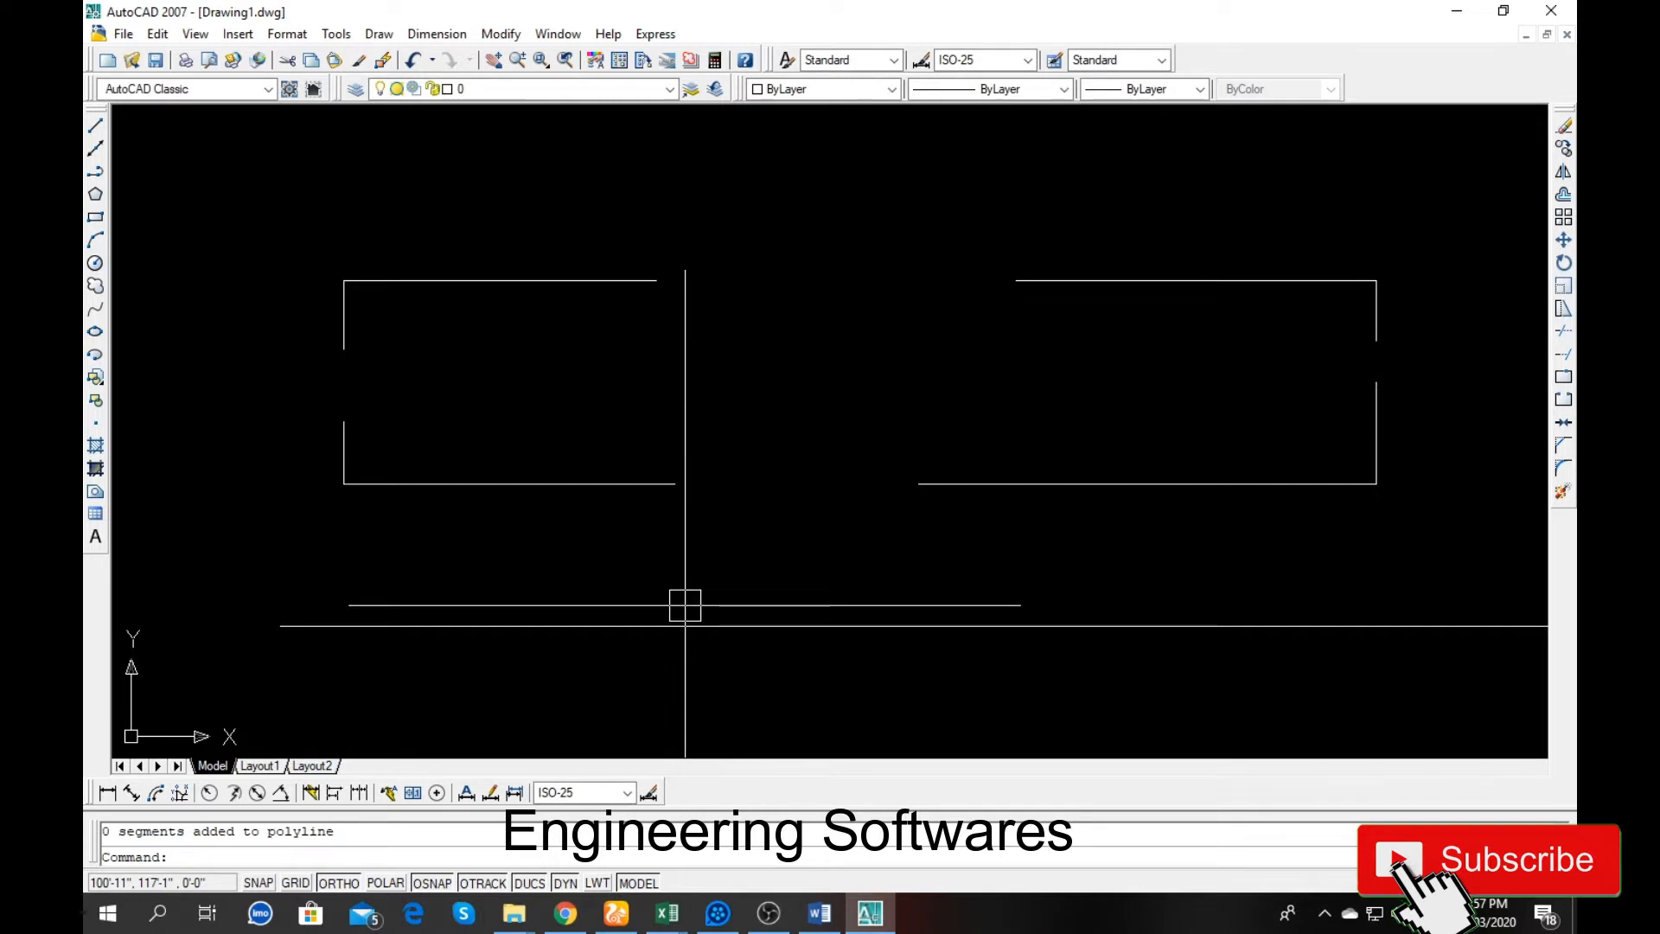
Step: Try to join the rectangle's upper-left polyline piece to its lower-left piece
text(j)
key(Return)
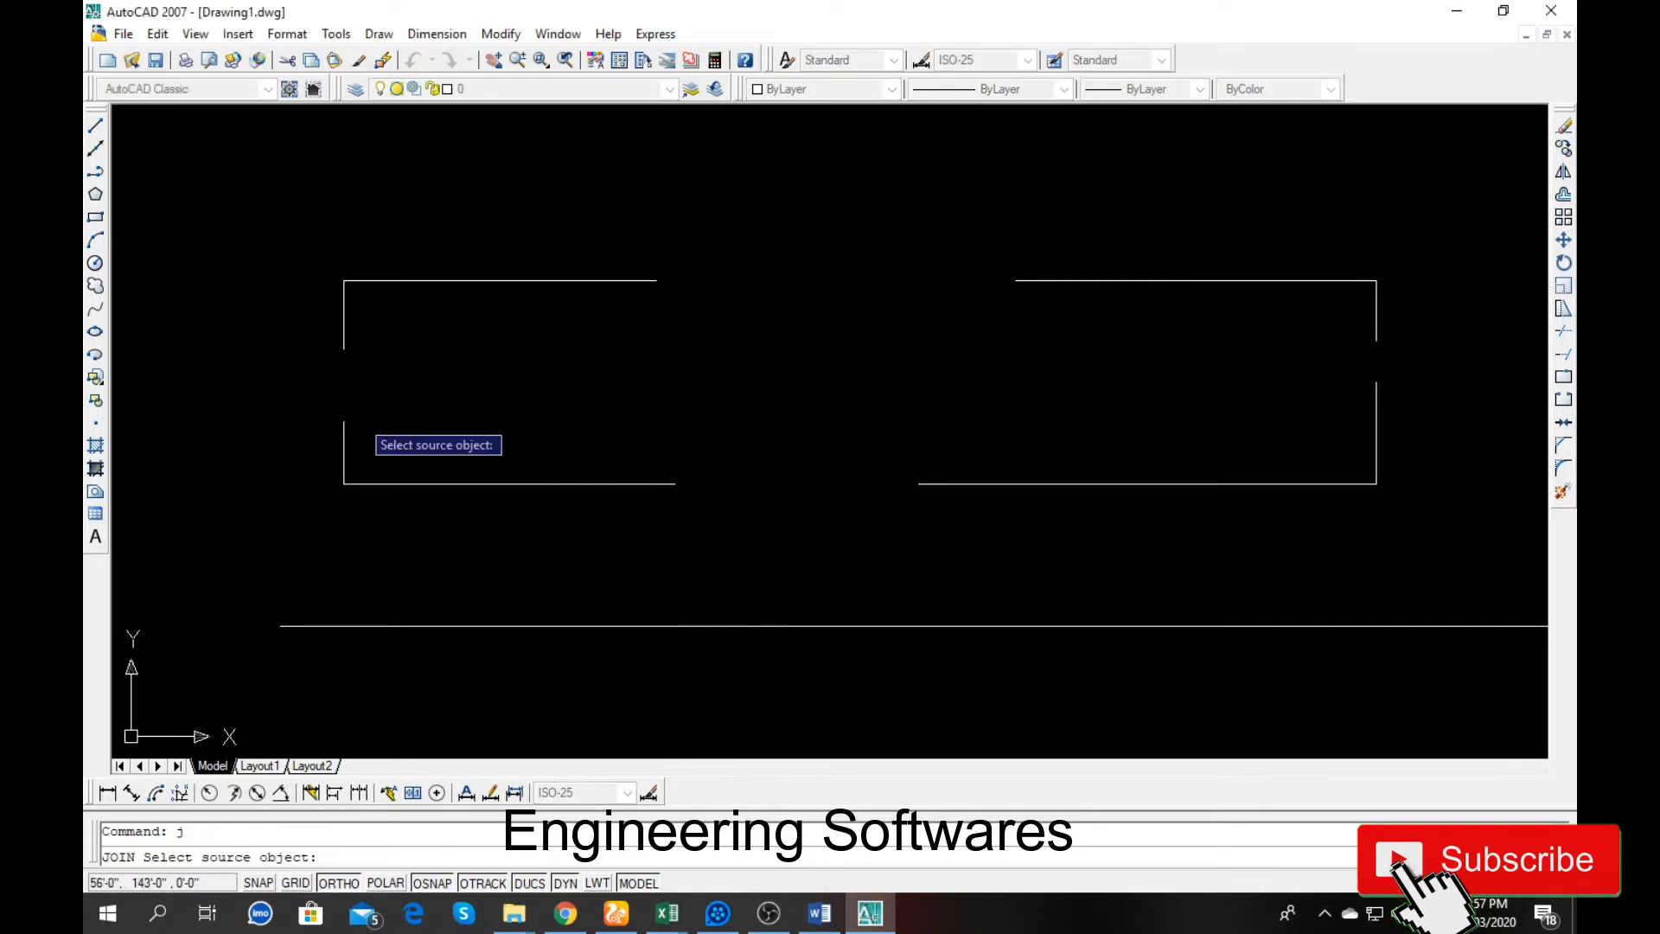
click(348, 424)
click(344, 326)
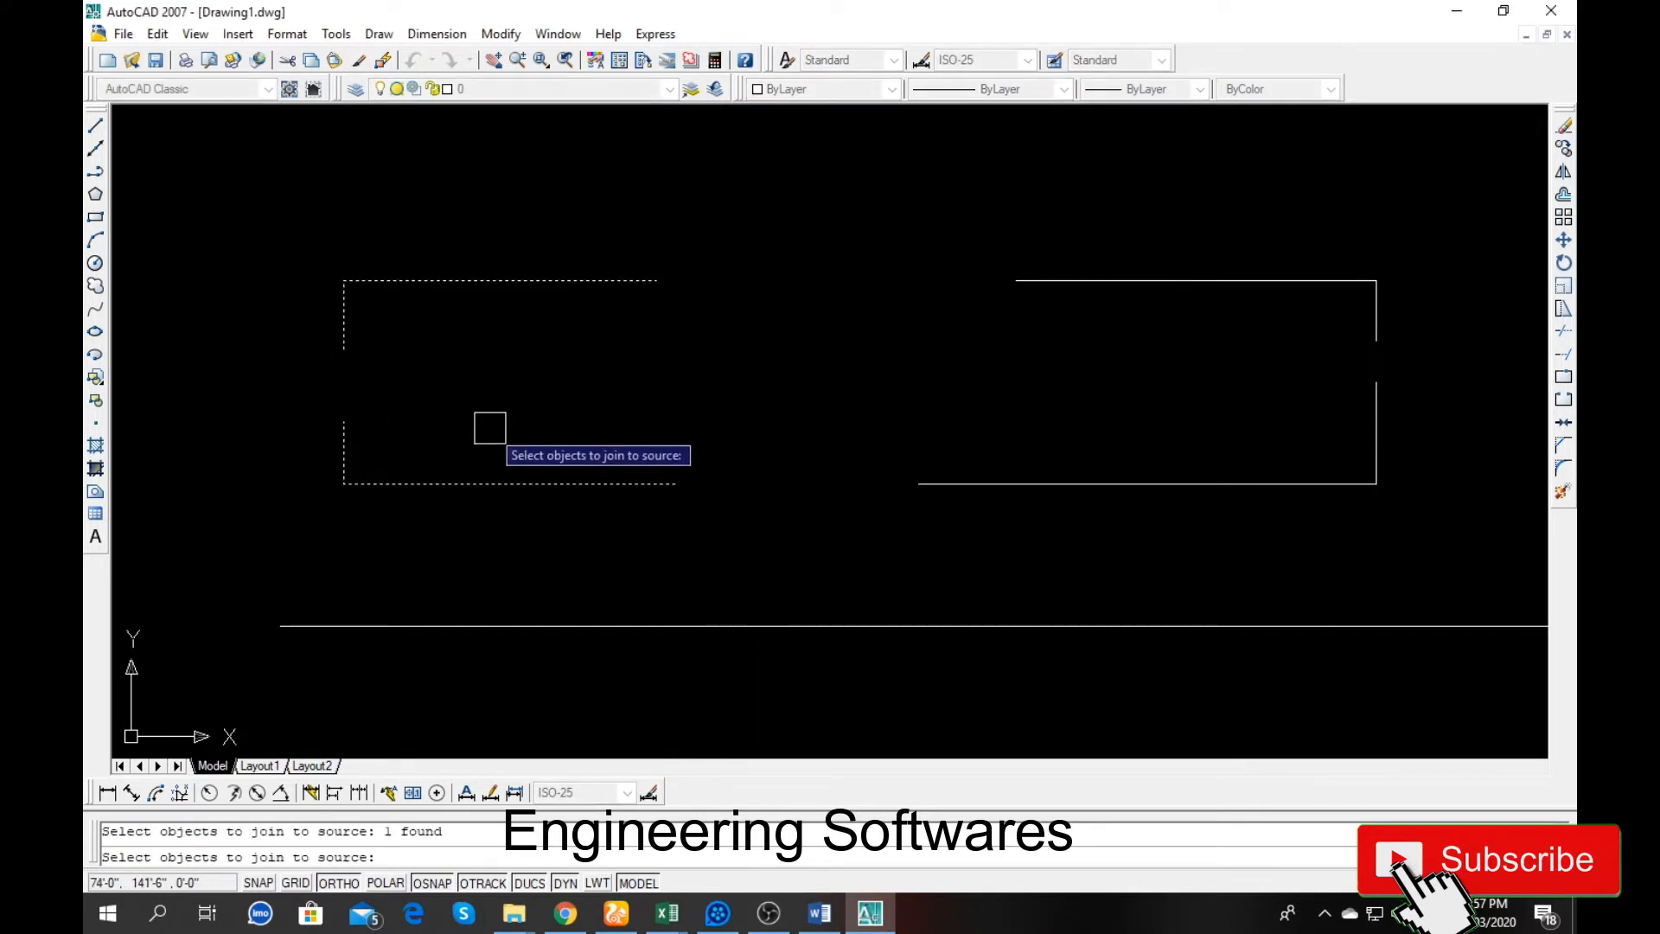
key(Return)
Step: Explode the four corner pieces of the broken rectangle into separate lines
click(432, 491)
click(484, 280)
click(1012, 484)
click(1139, 282)
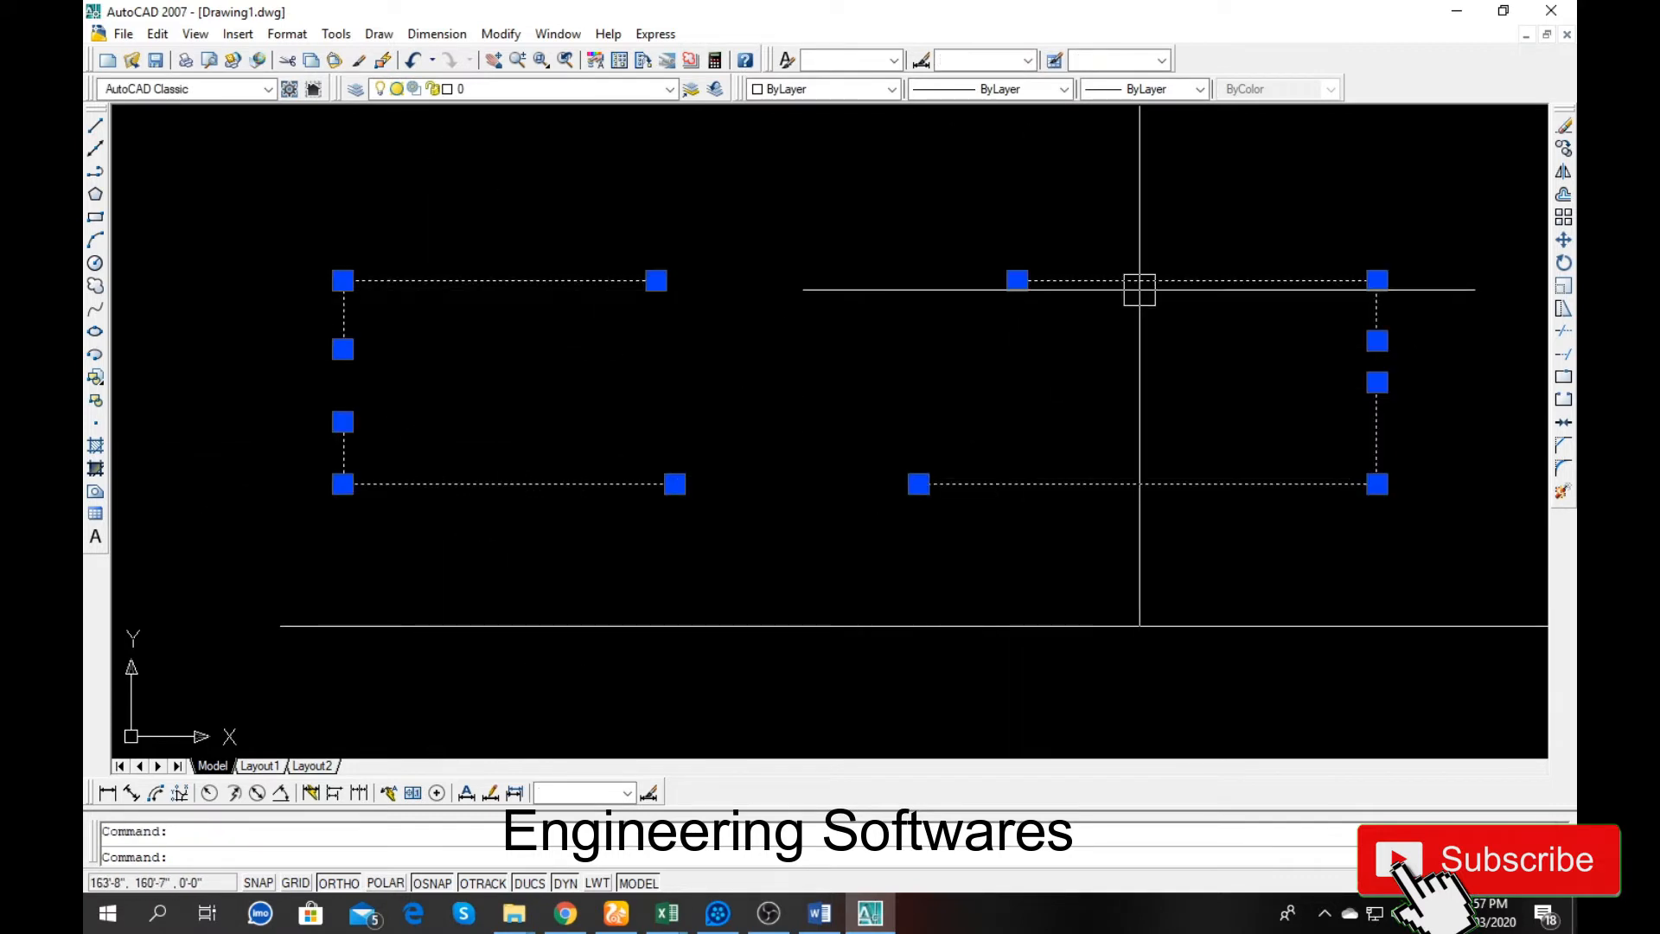
click(1564, 493)
Step: Join the two lower horizontal lines of the rectangle across their gap into one line
text(j)
key(Return)
click(669, 484)
click(941, 483)
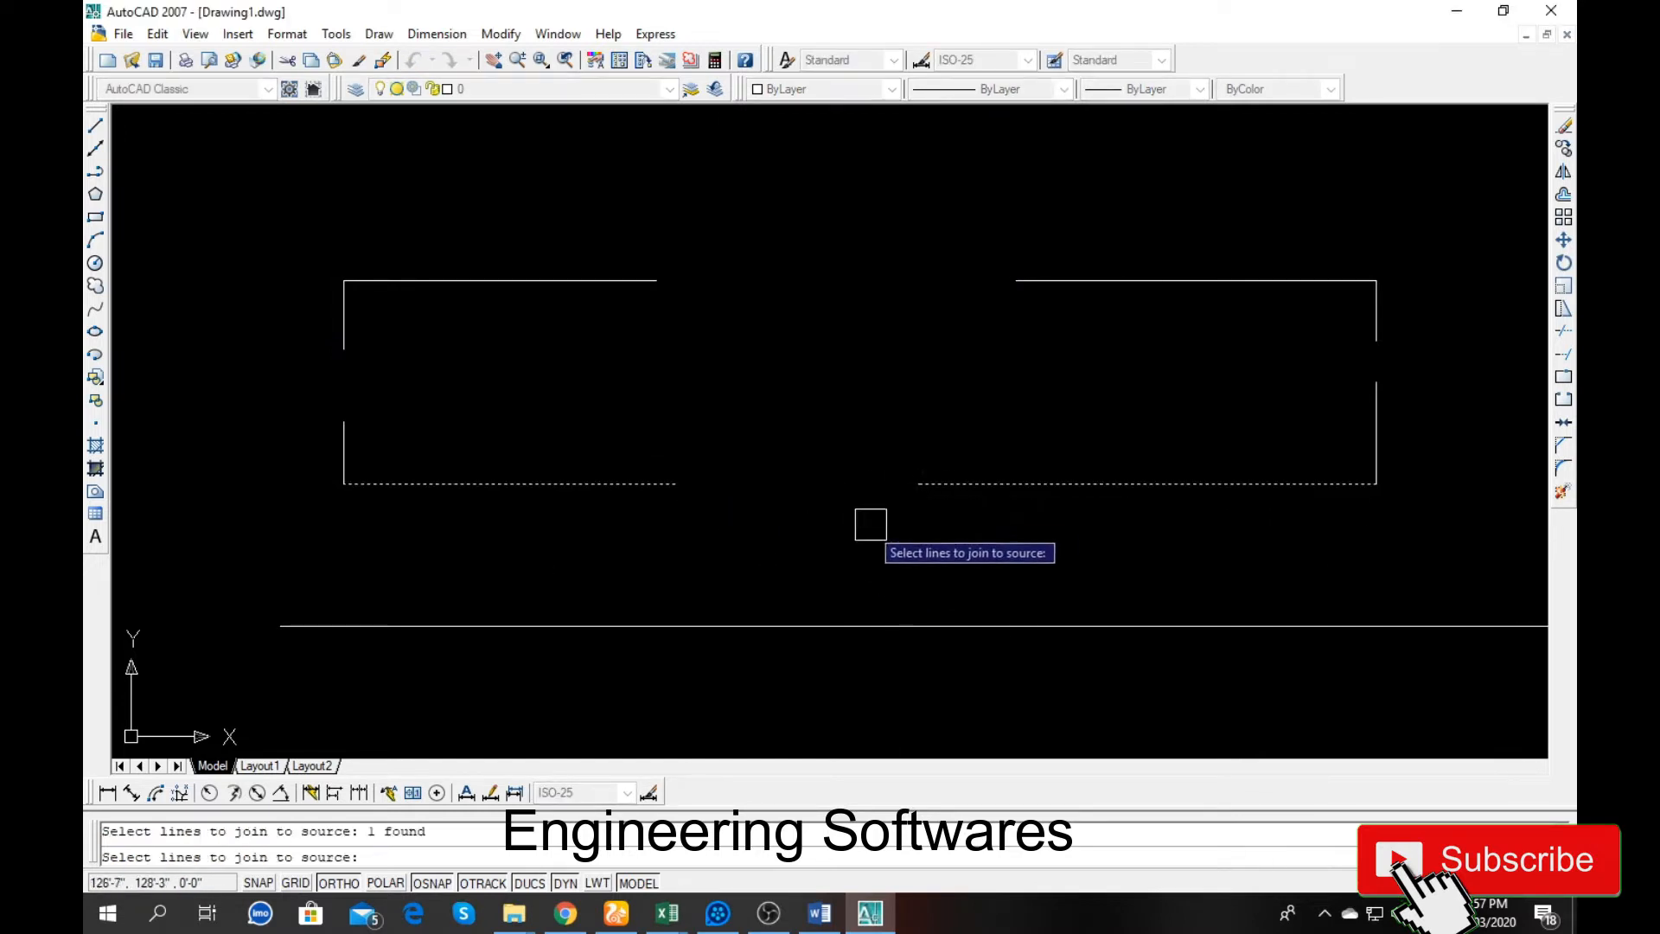
key(Return)
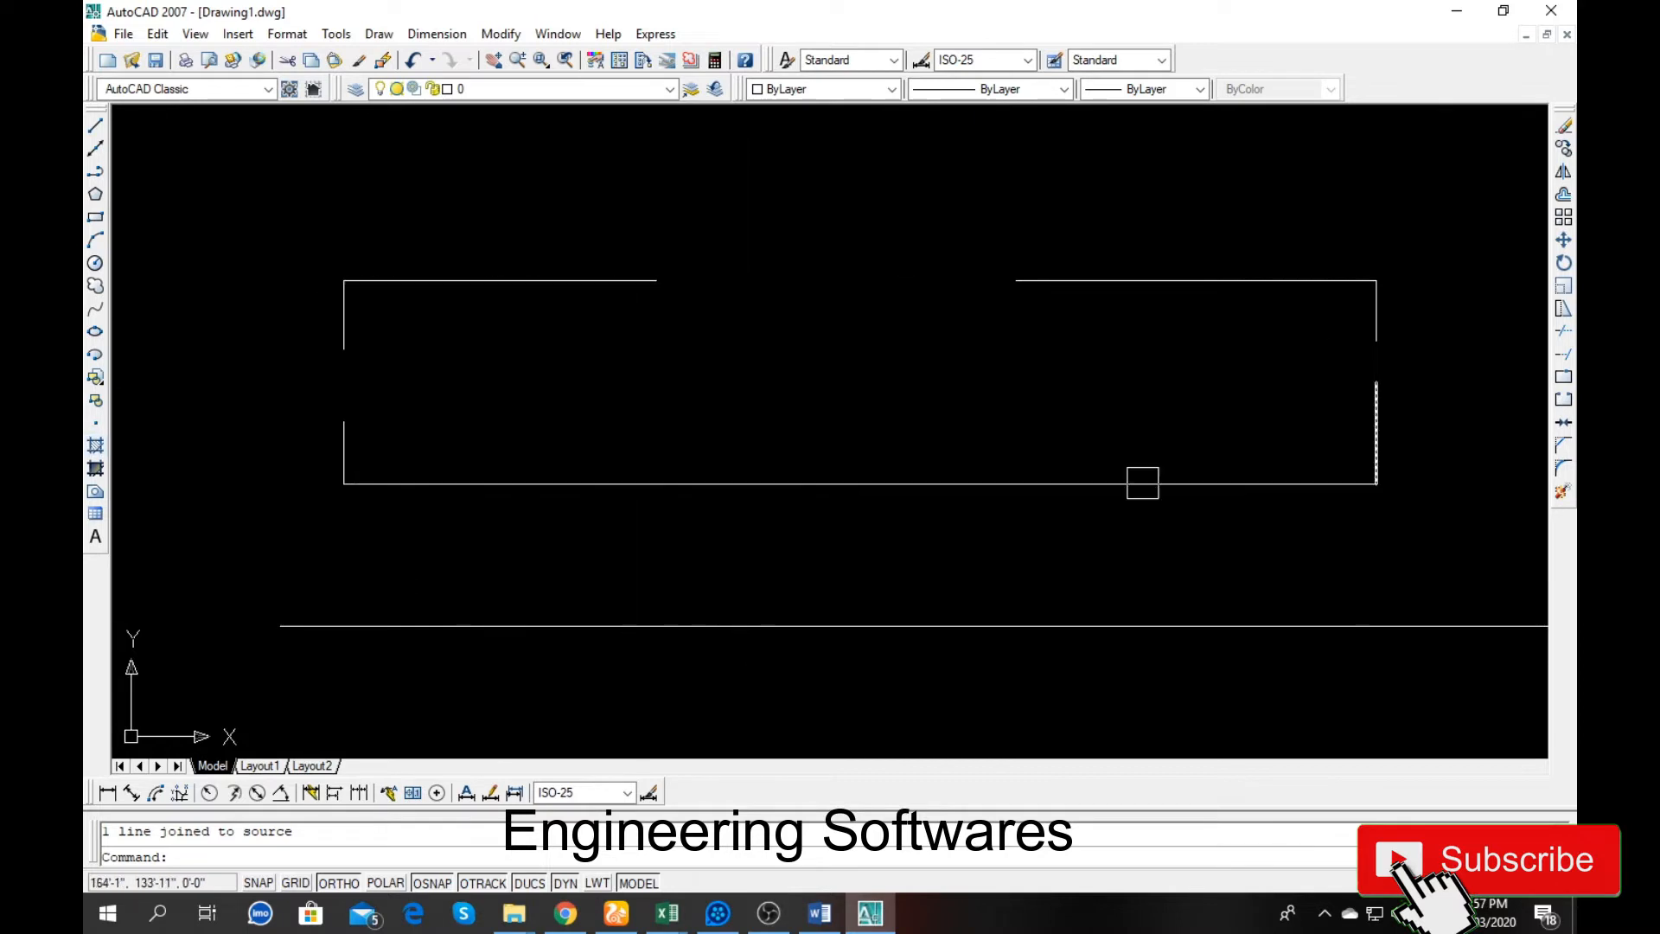
Step: Join the rectangle's two right-side vertical lines across their gap into one line
click(1565, 425)
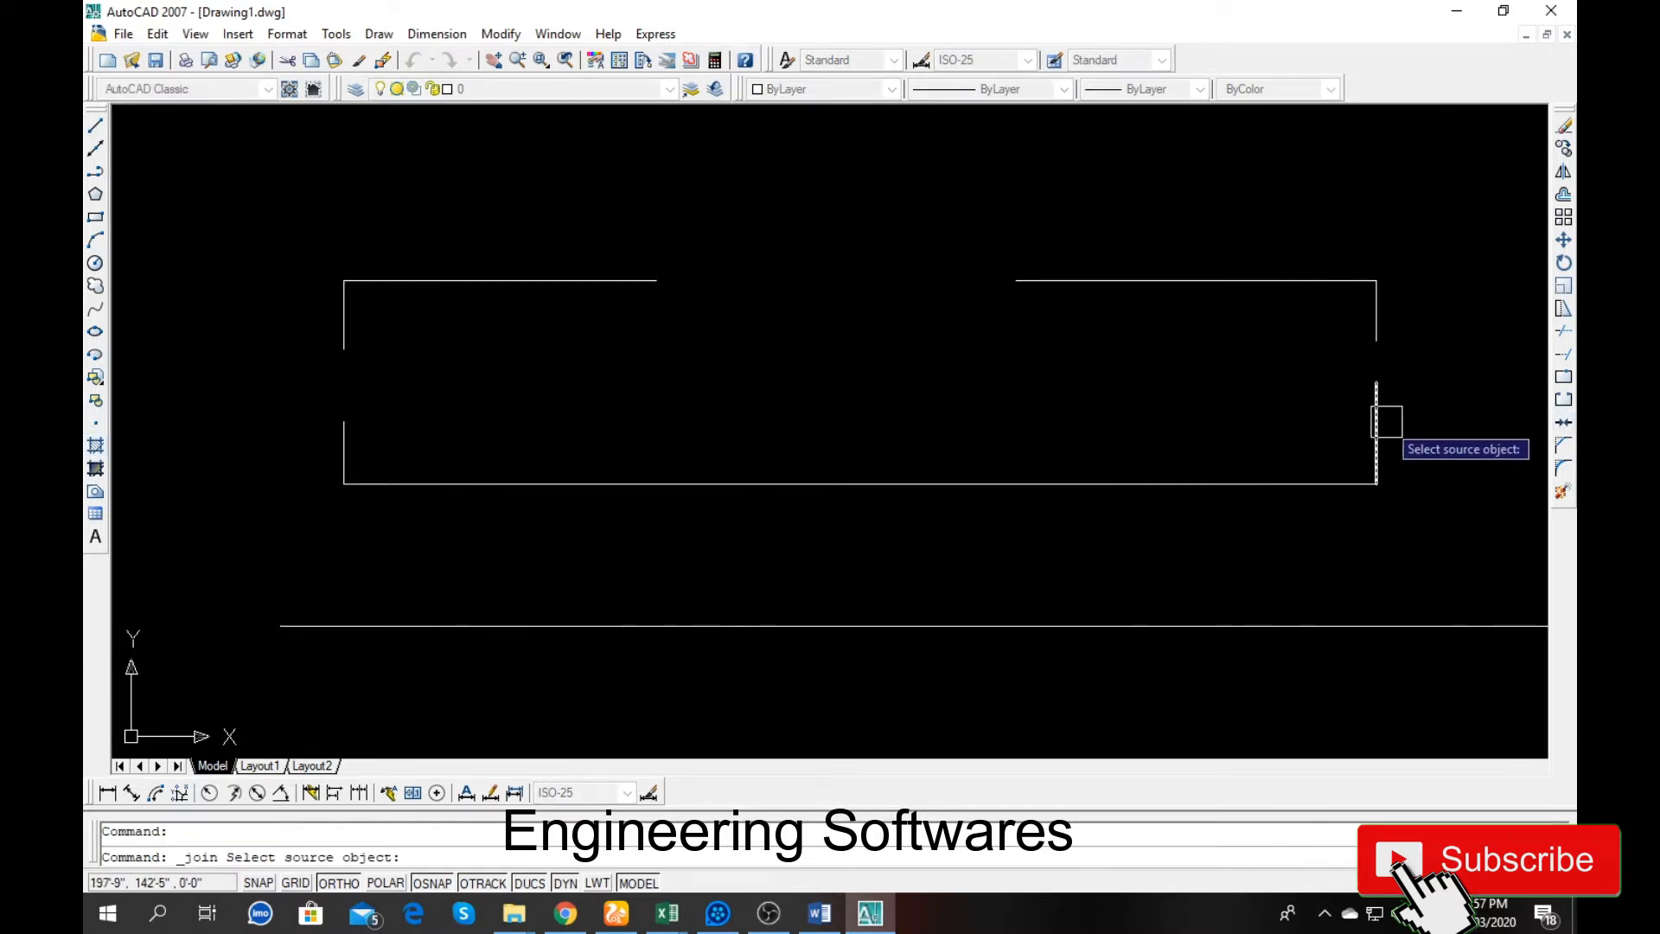
click(1369, 327)
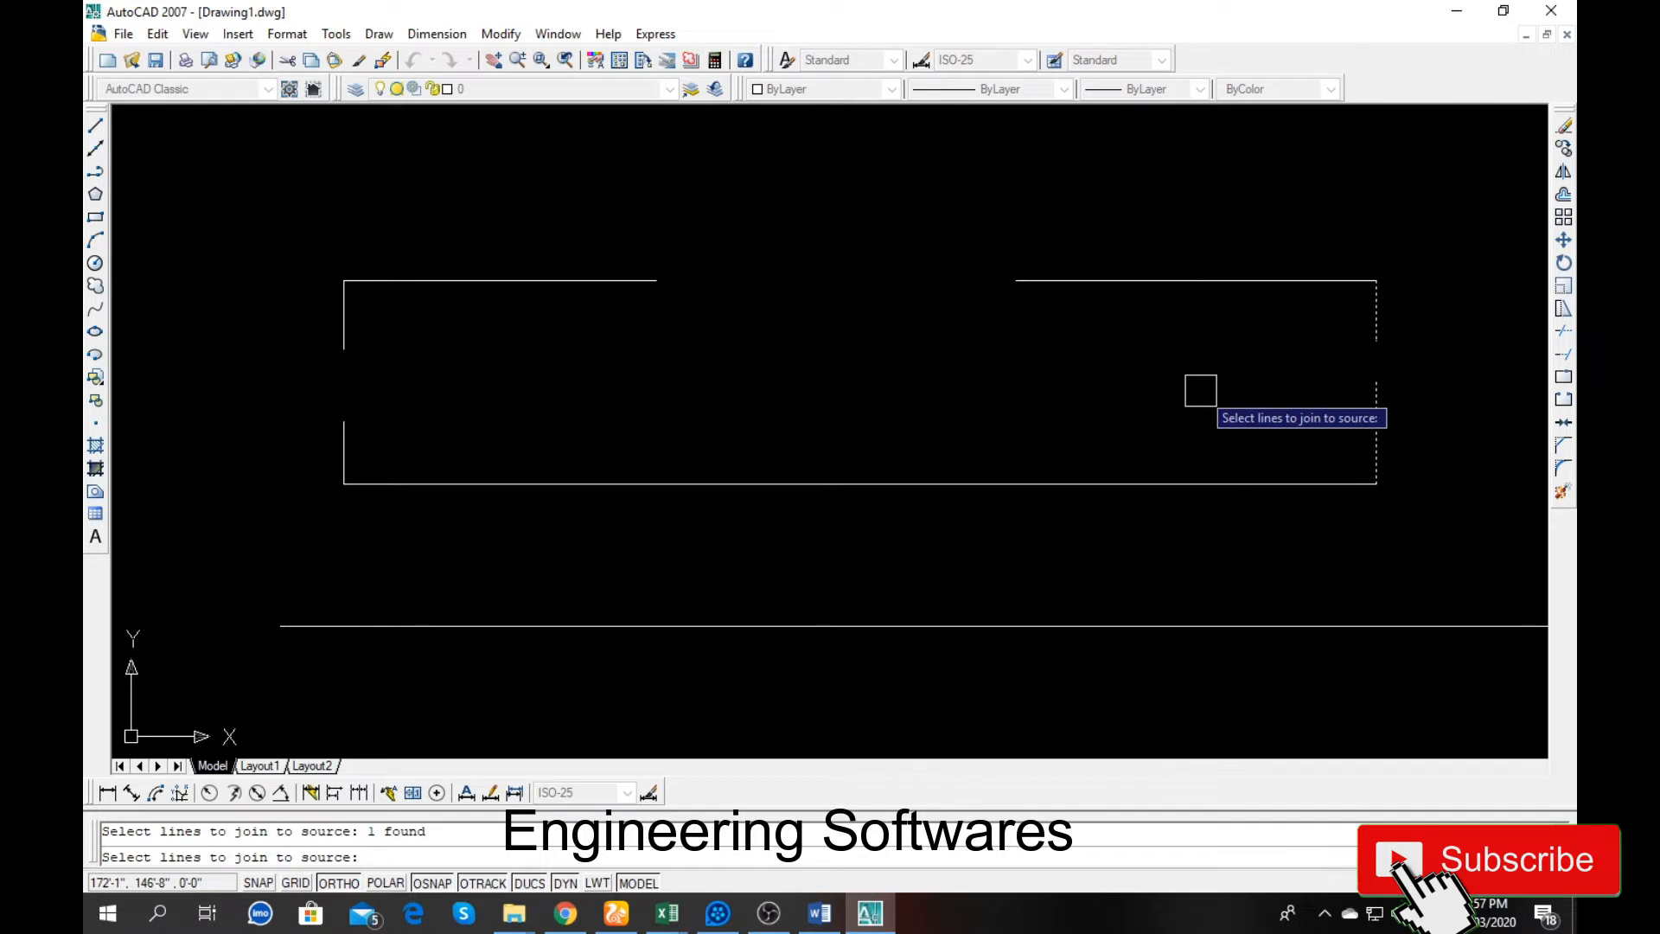
key(Return)
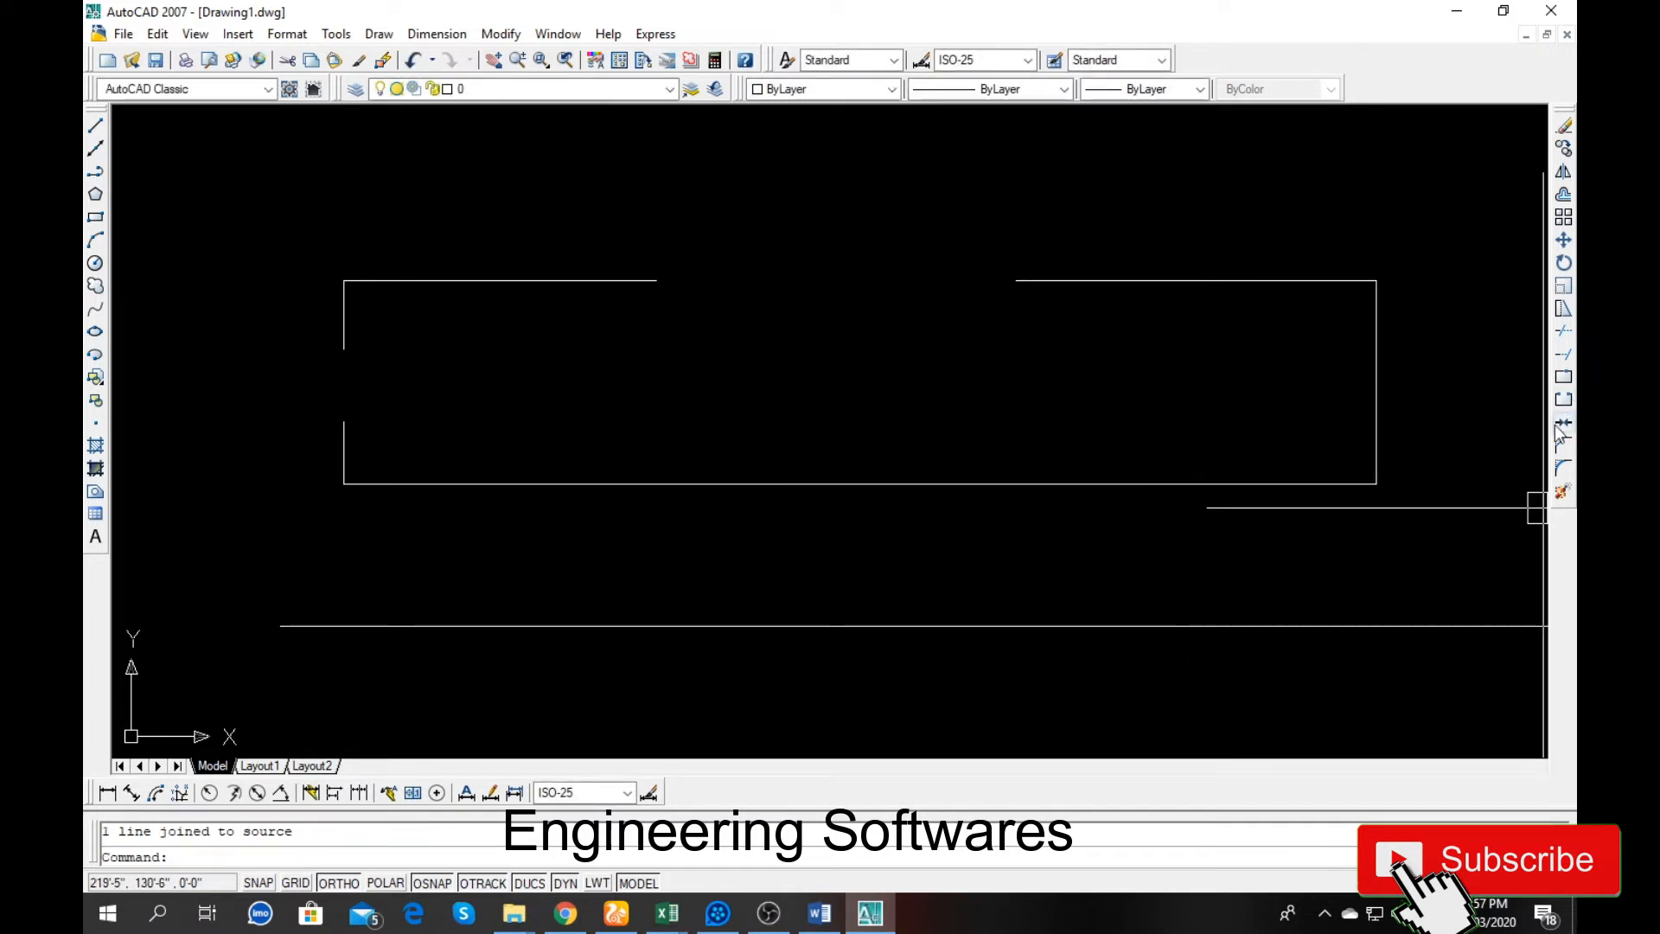
Step: Join the rectangle's two upper horizontal lines across their gap into one line
click(1562, 423)
click(1090, 282)
click(649, 282)
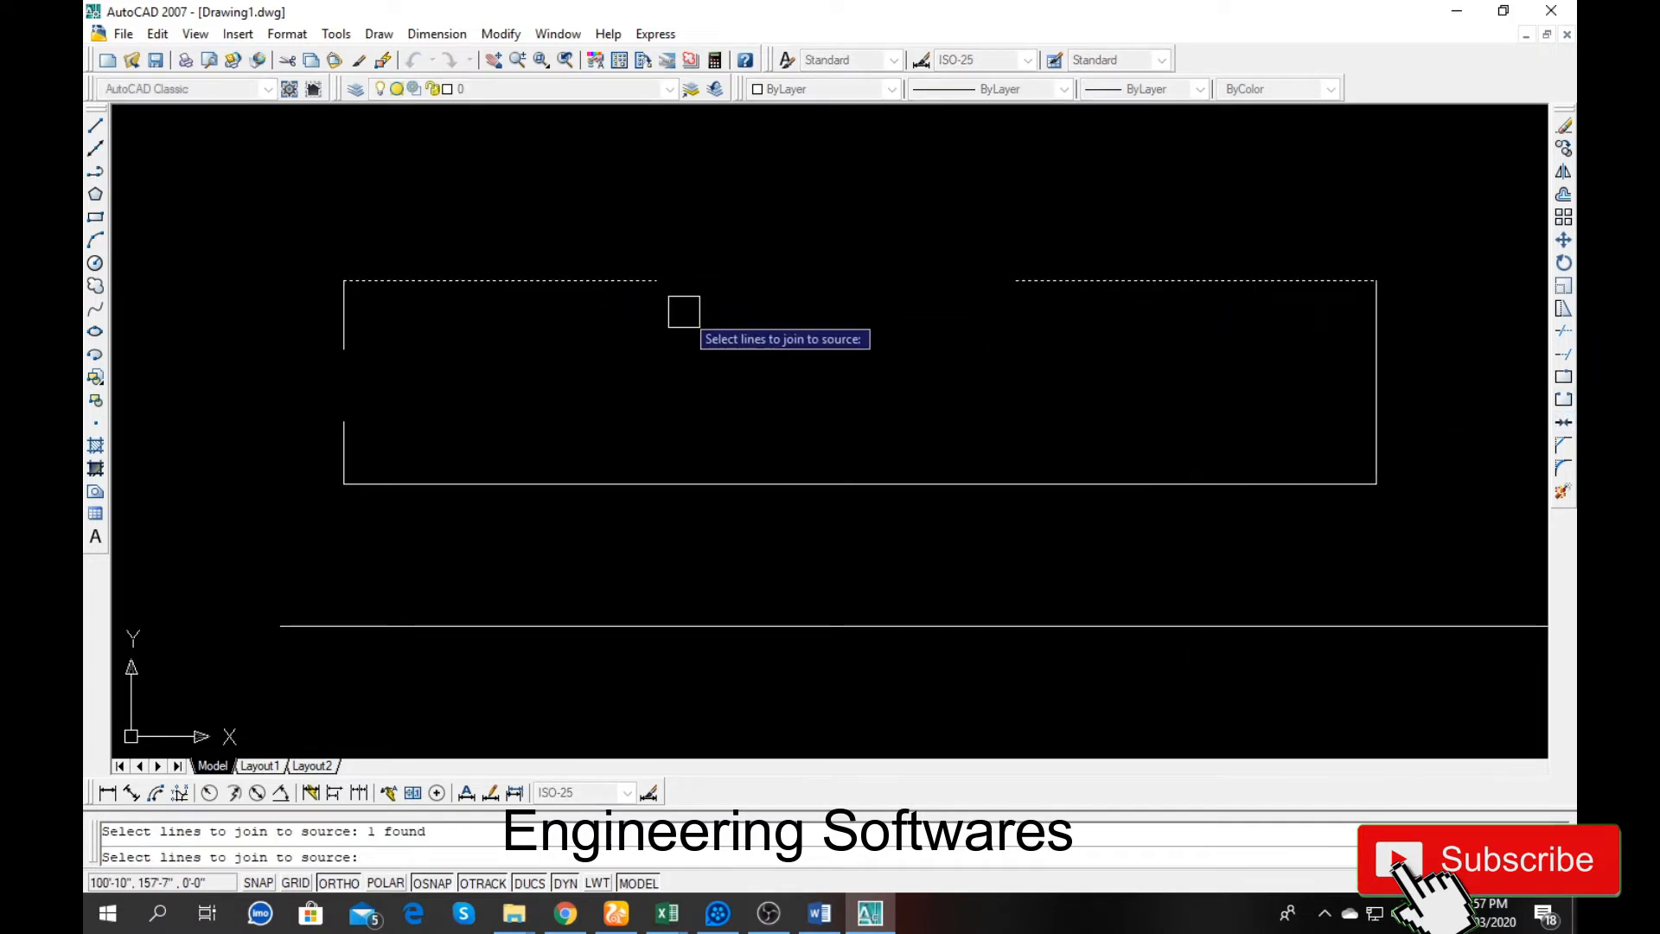
key(Return)
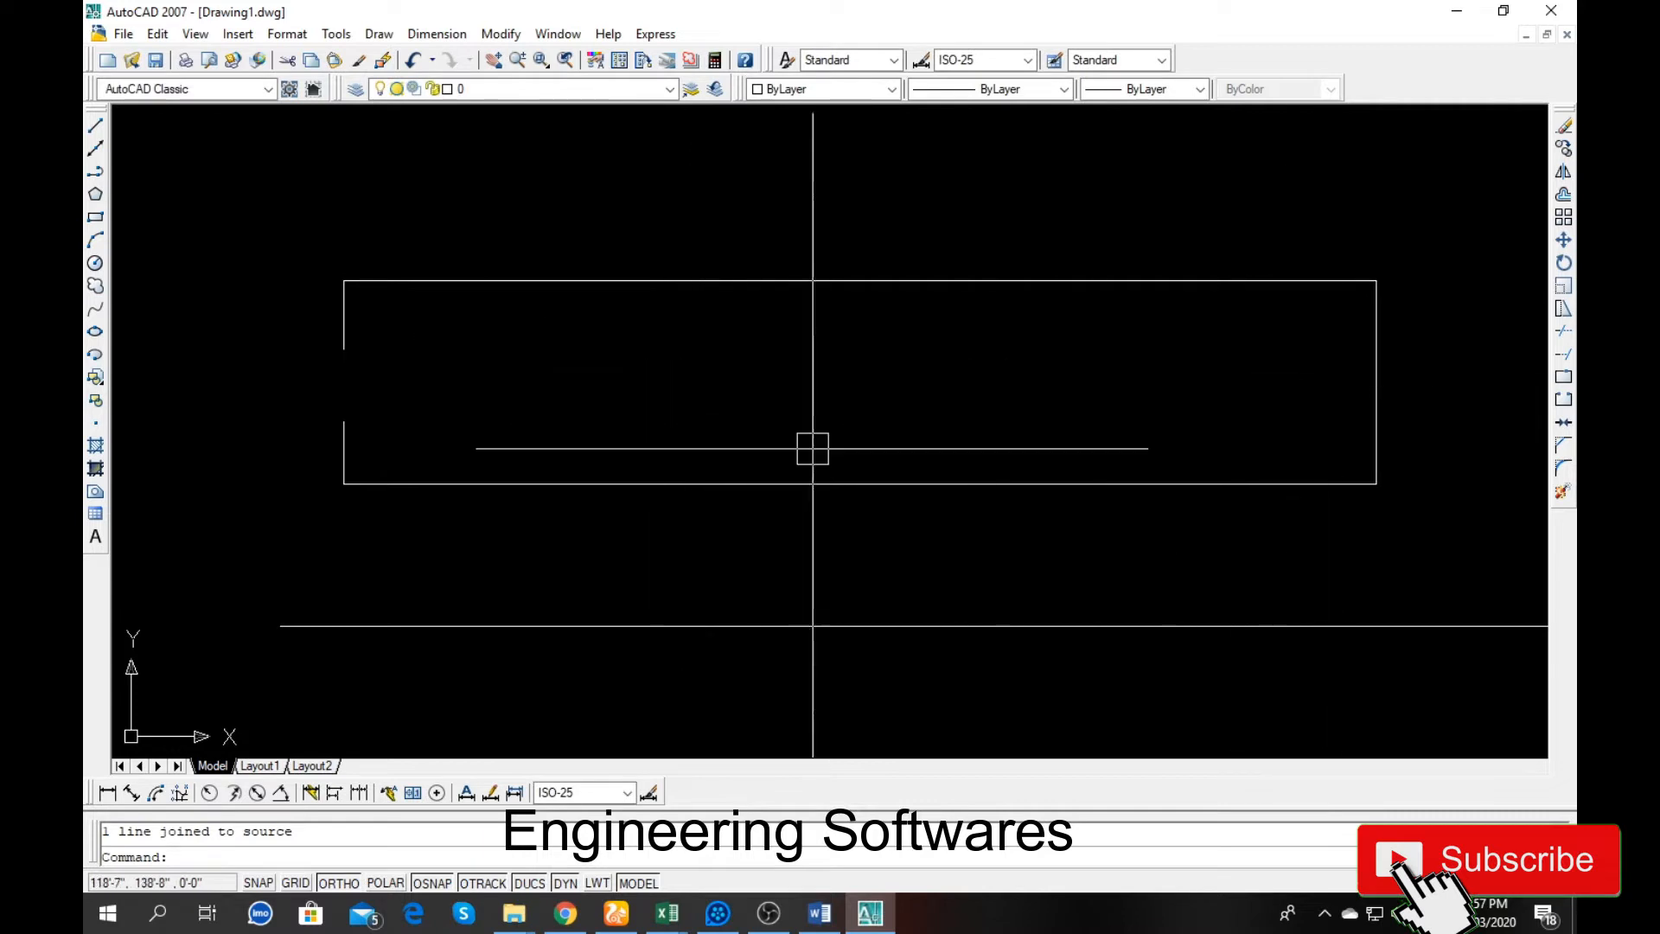
Step: Join the rectangle's two left-side vertical lines to close the last gap of the outline
key(Return)
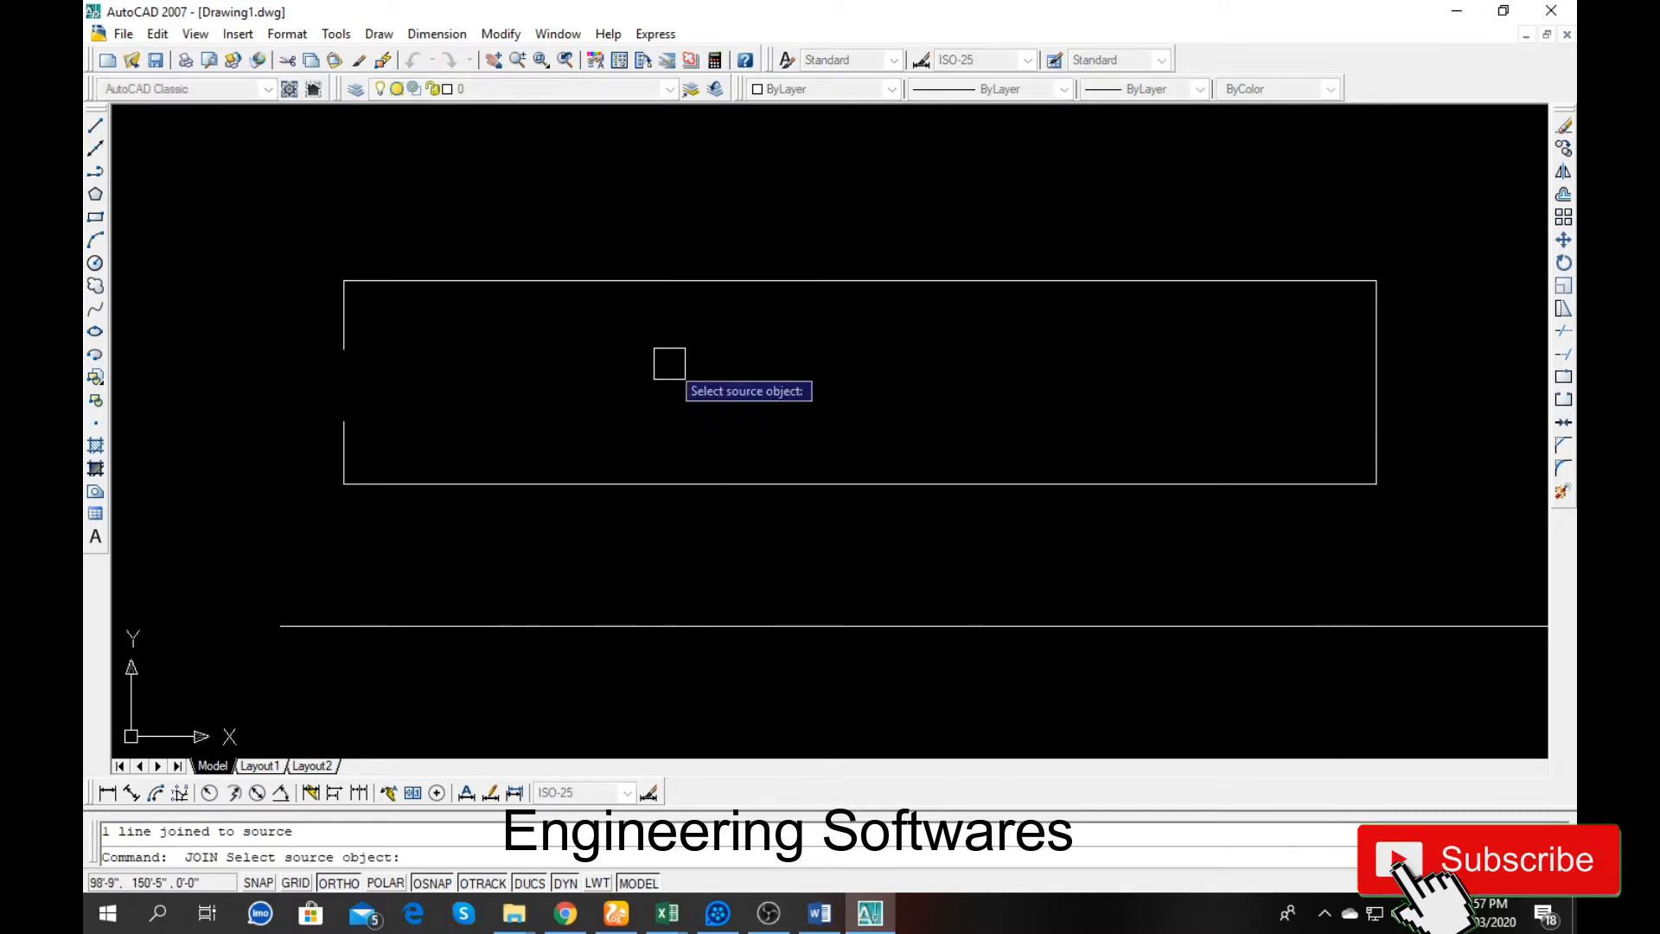
click(345, 437)
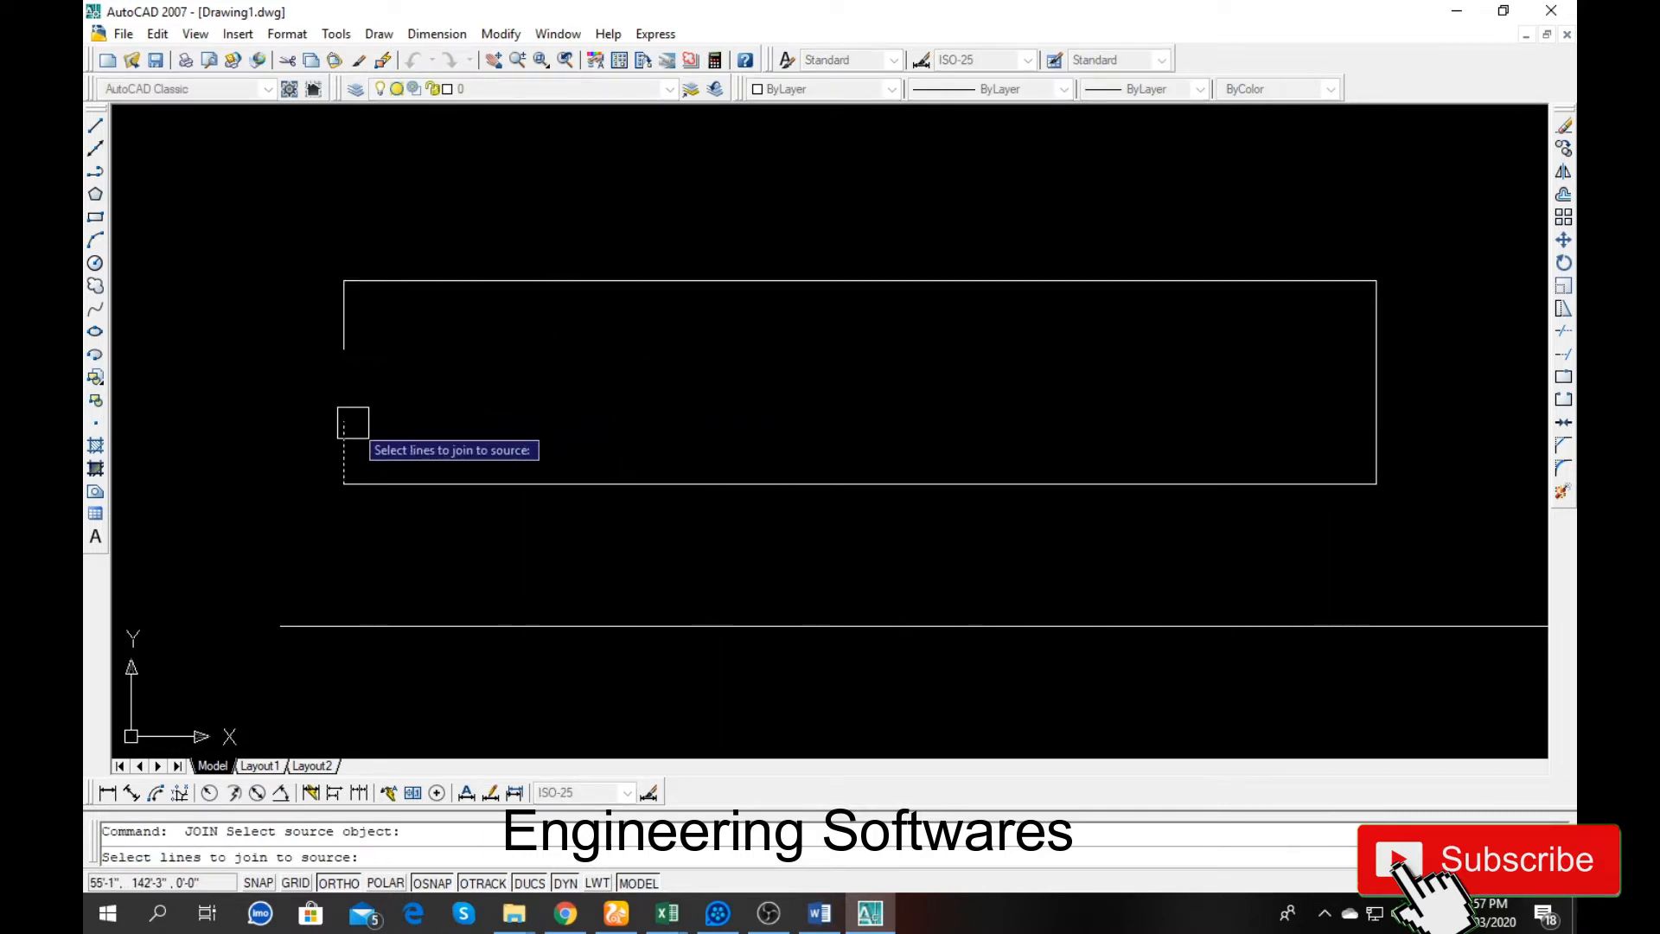
click(344, 319)
key(Return)
Step: Turn off the display of the UCS icon at the drawing origin
scroll(438, 401, down, 3)
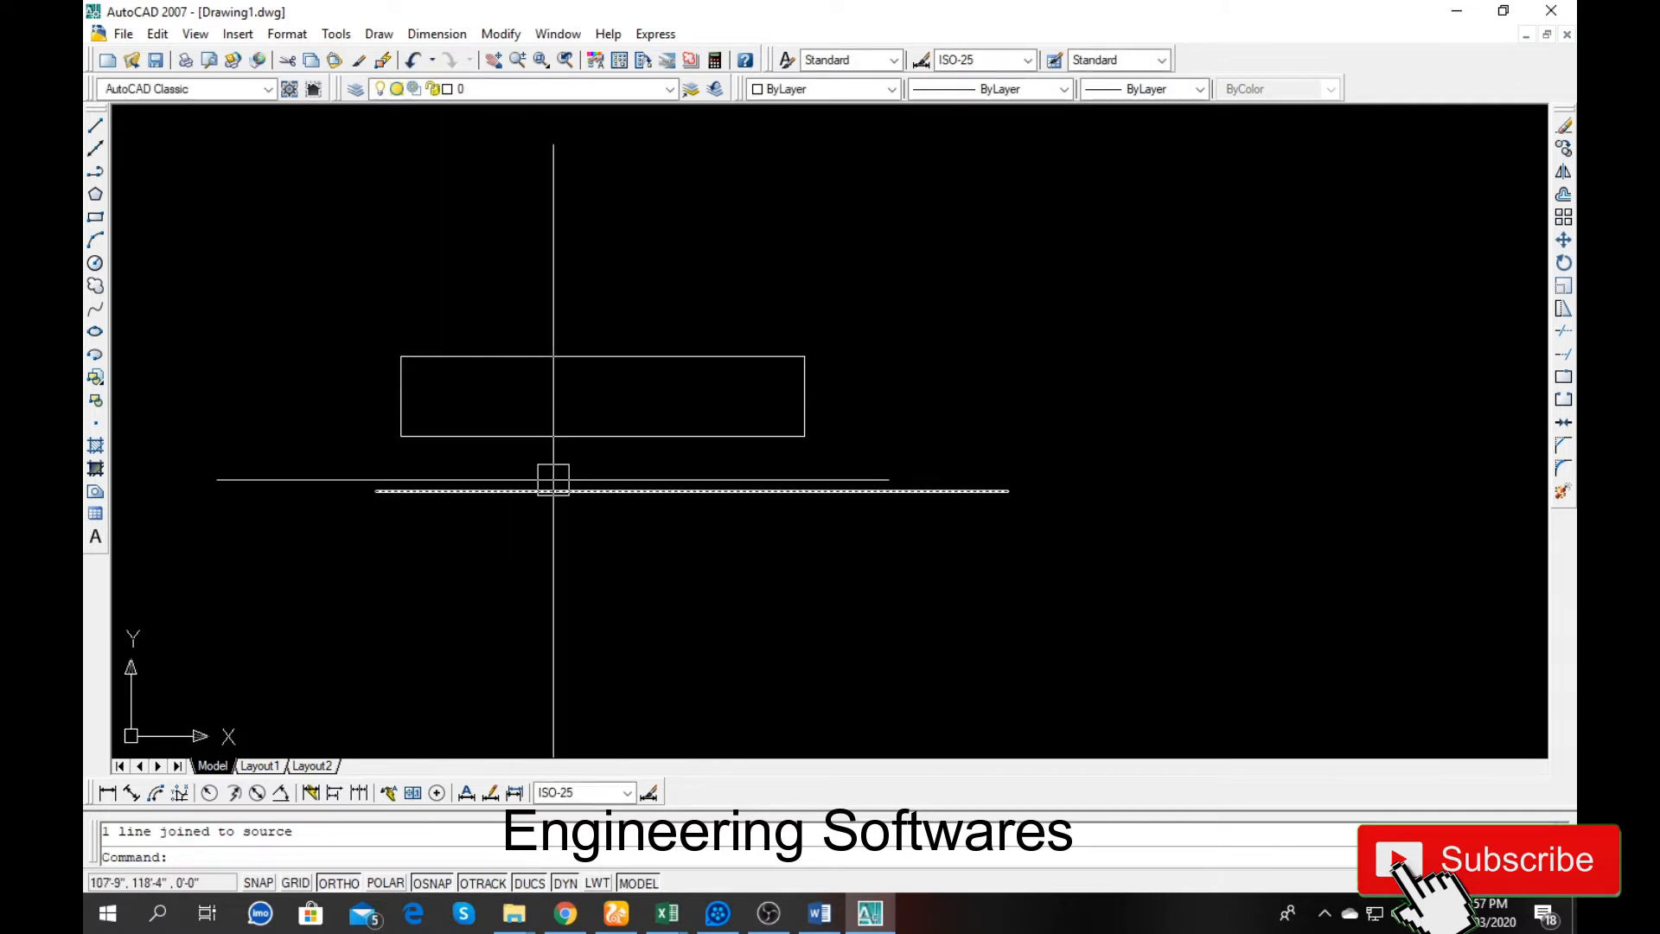
scroll(588, 467, down, 3)
scroll(861, 373, up, 2)
scroll(686, 440, up, 2)
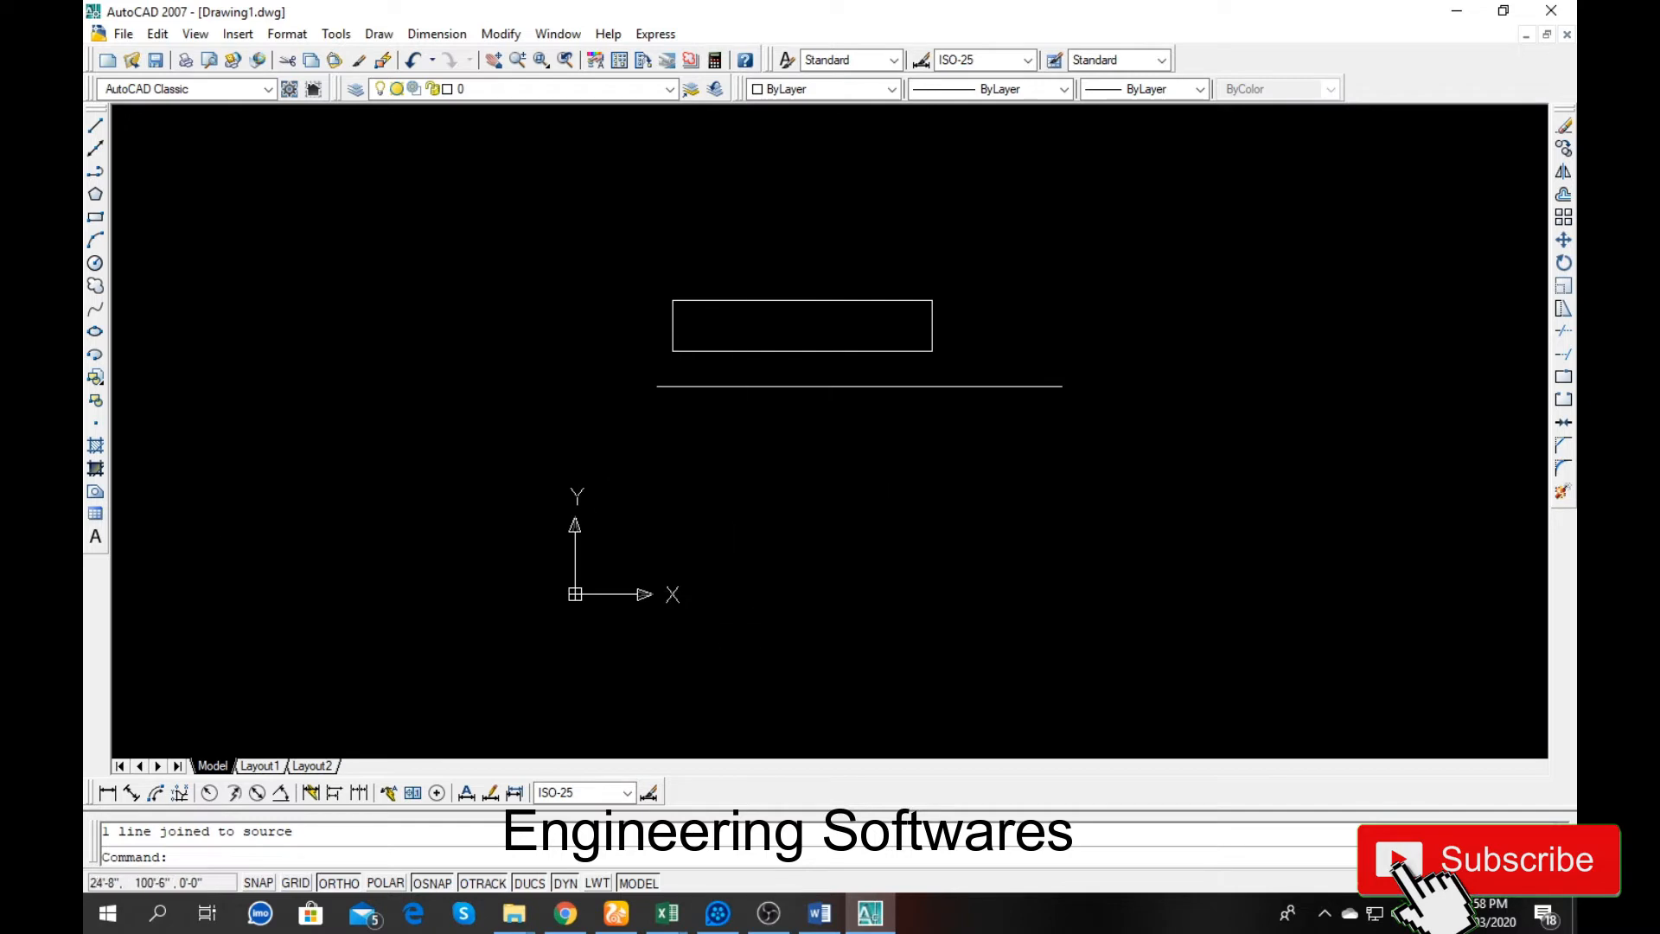
click(195, 34)
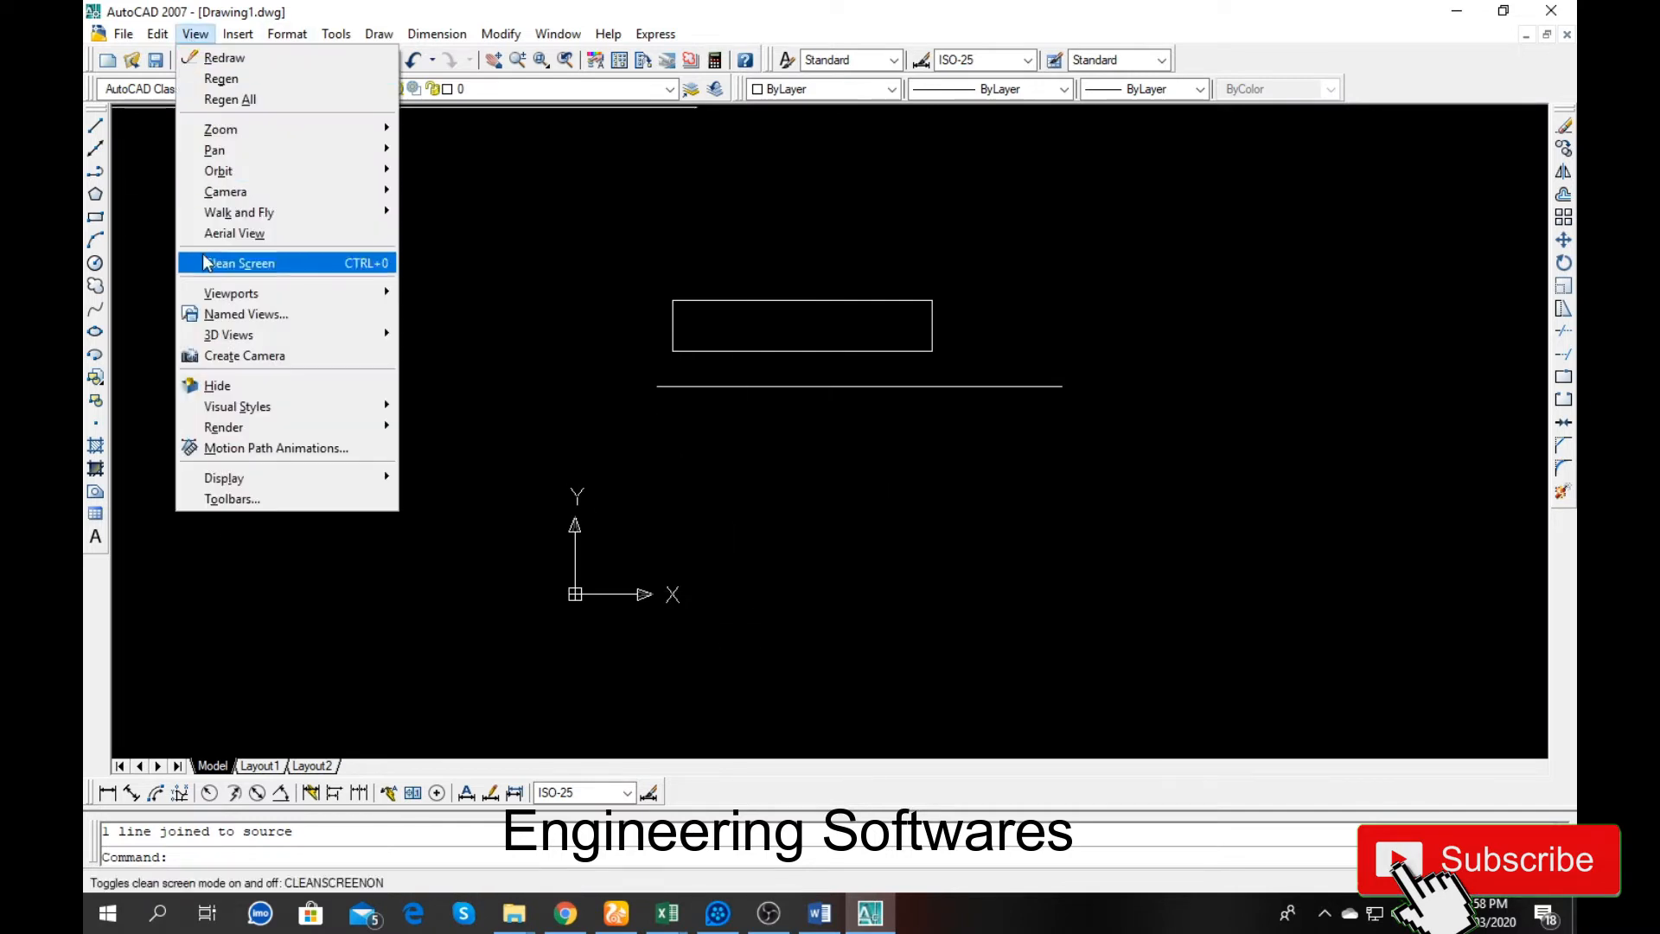
mouse_move(218, 480)
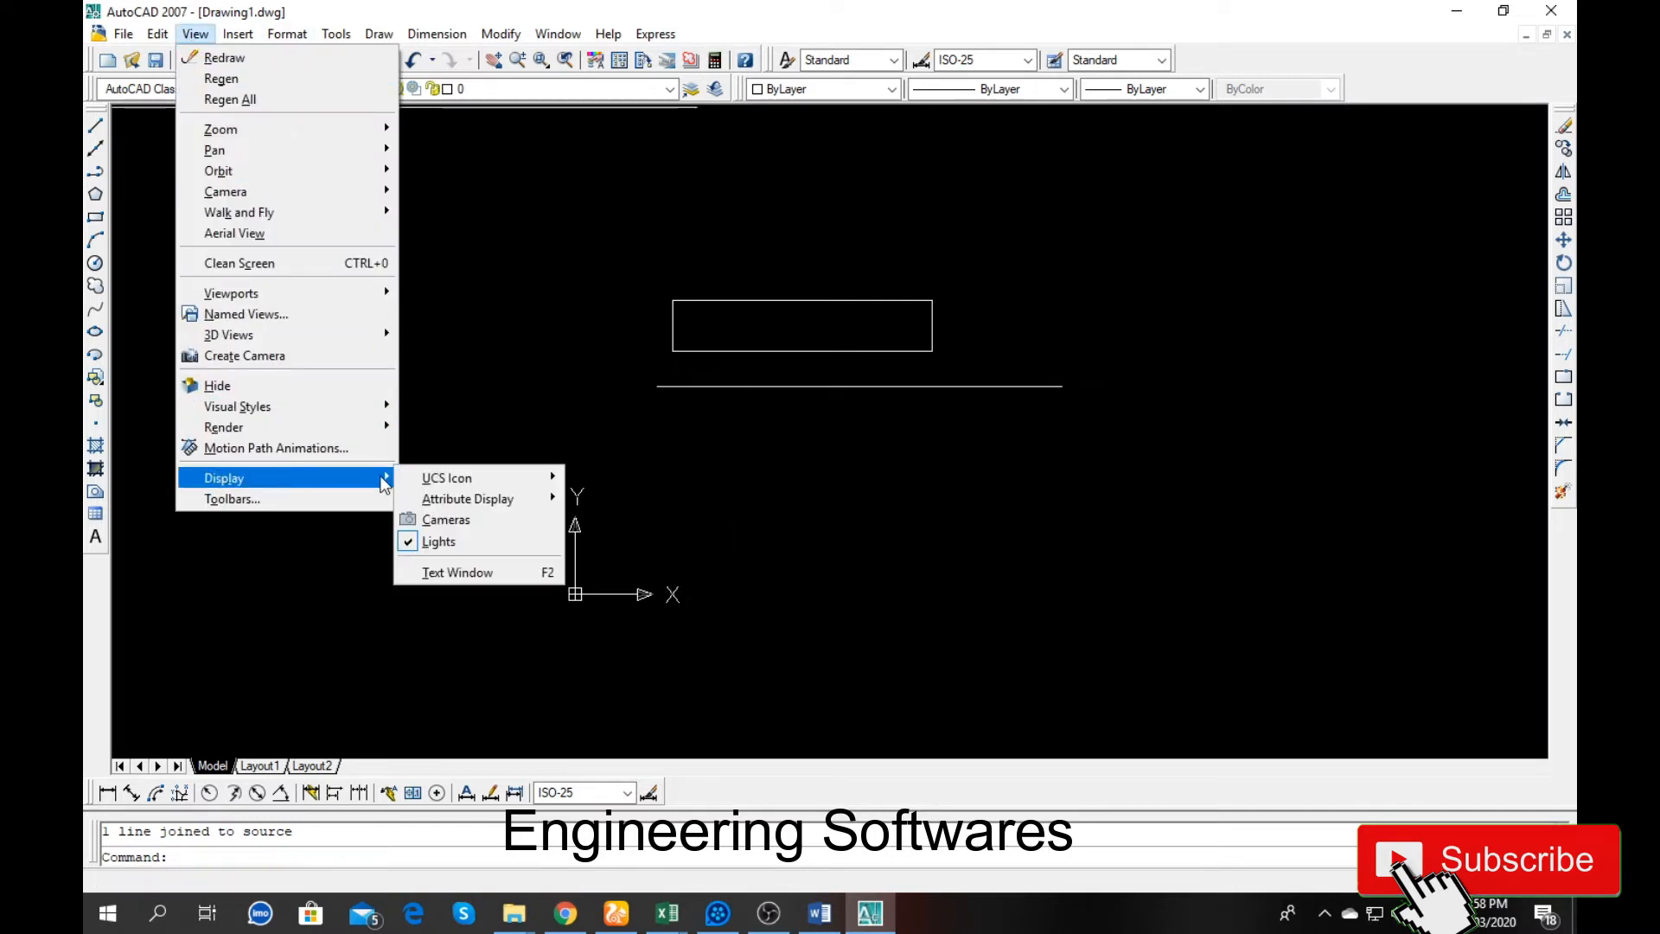
mouse_move(460, 478)
click(594, 499)
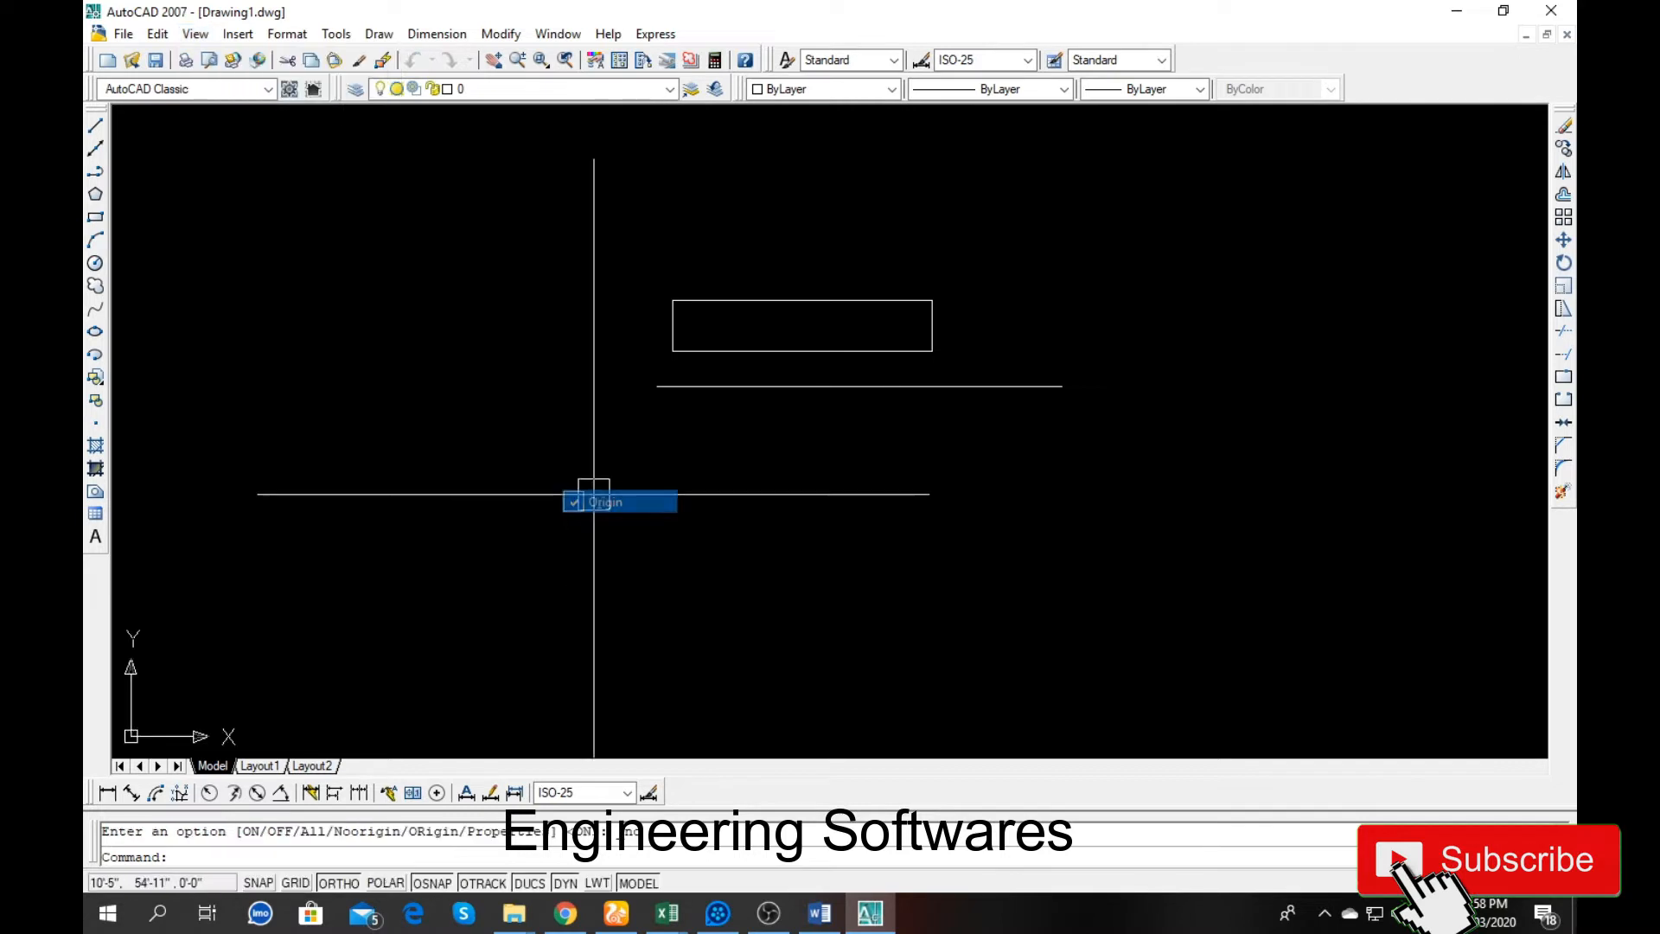
Step: Erase the long horizontal line and all four sides of the rectangle above it
scroll(845, 267, up, 5)
scroll(657, 419, up, 2)
click(714, 445)
click(560, 674)
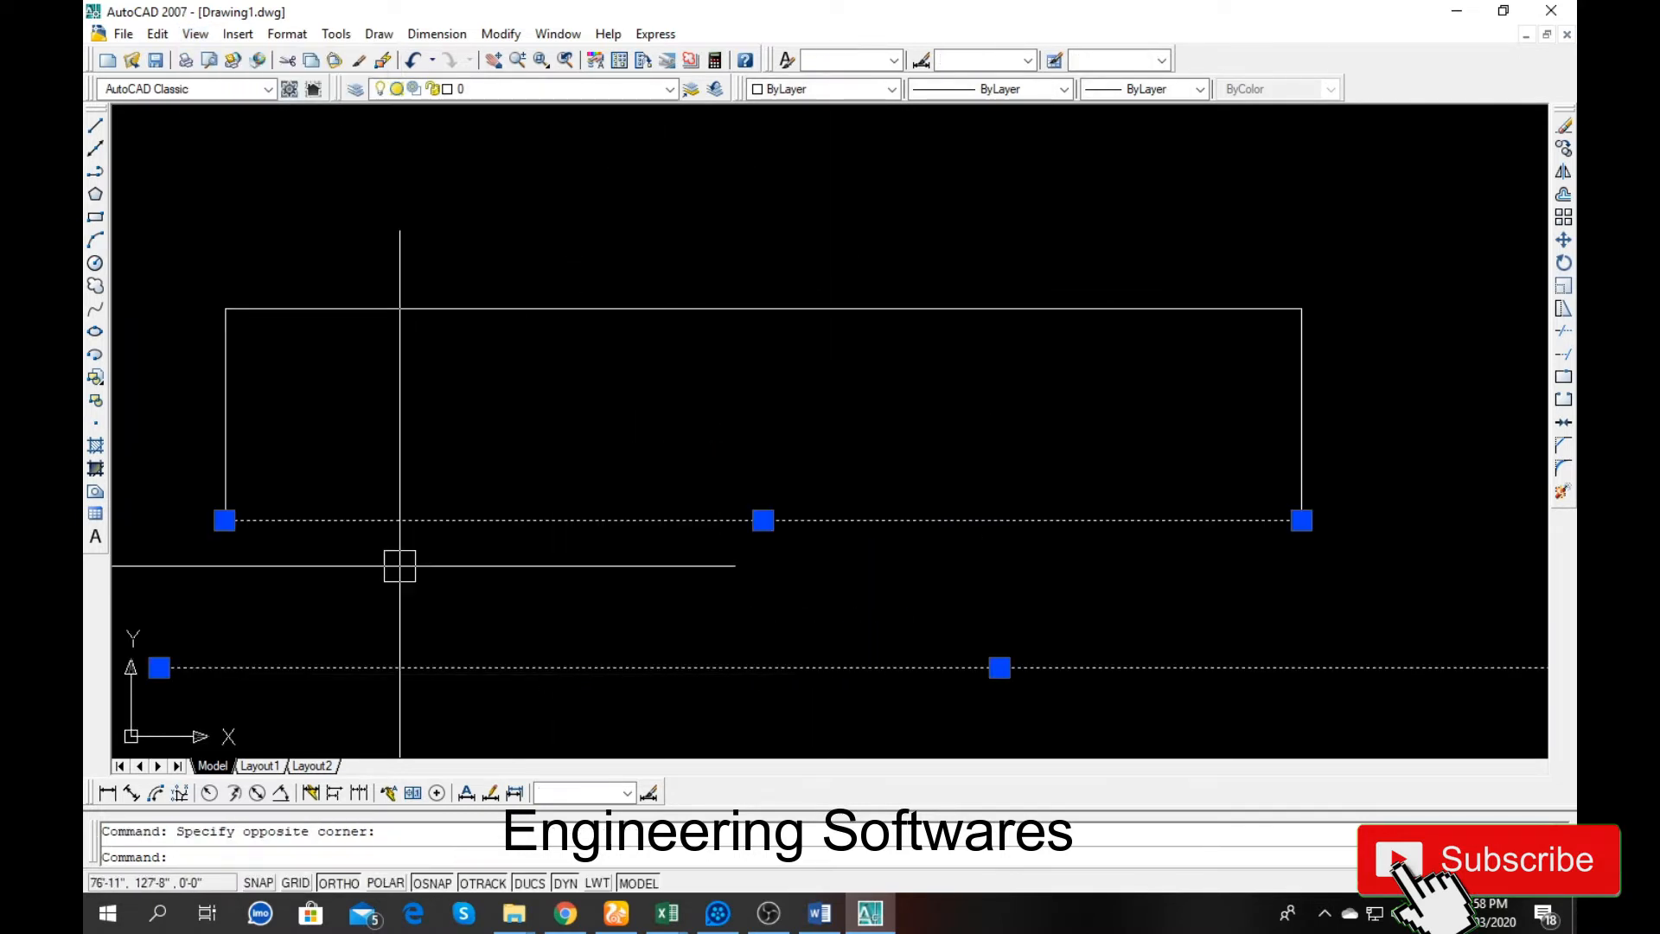
key(Delete)
click(1404, 335)
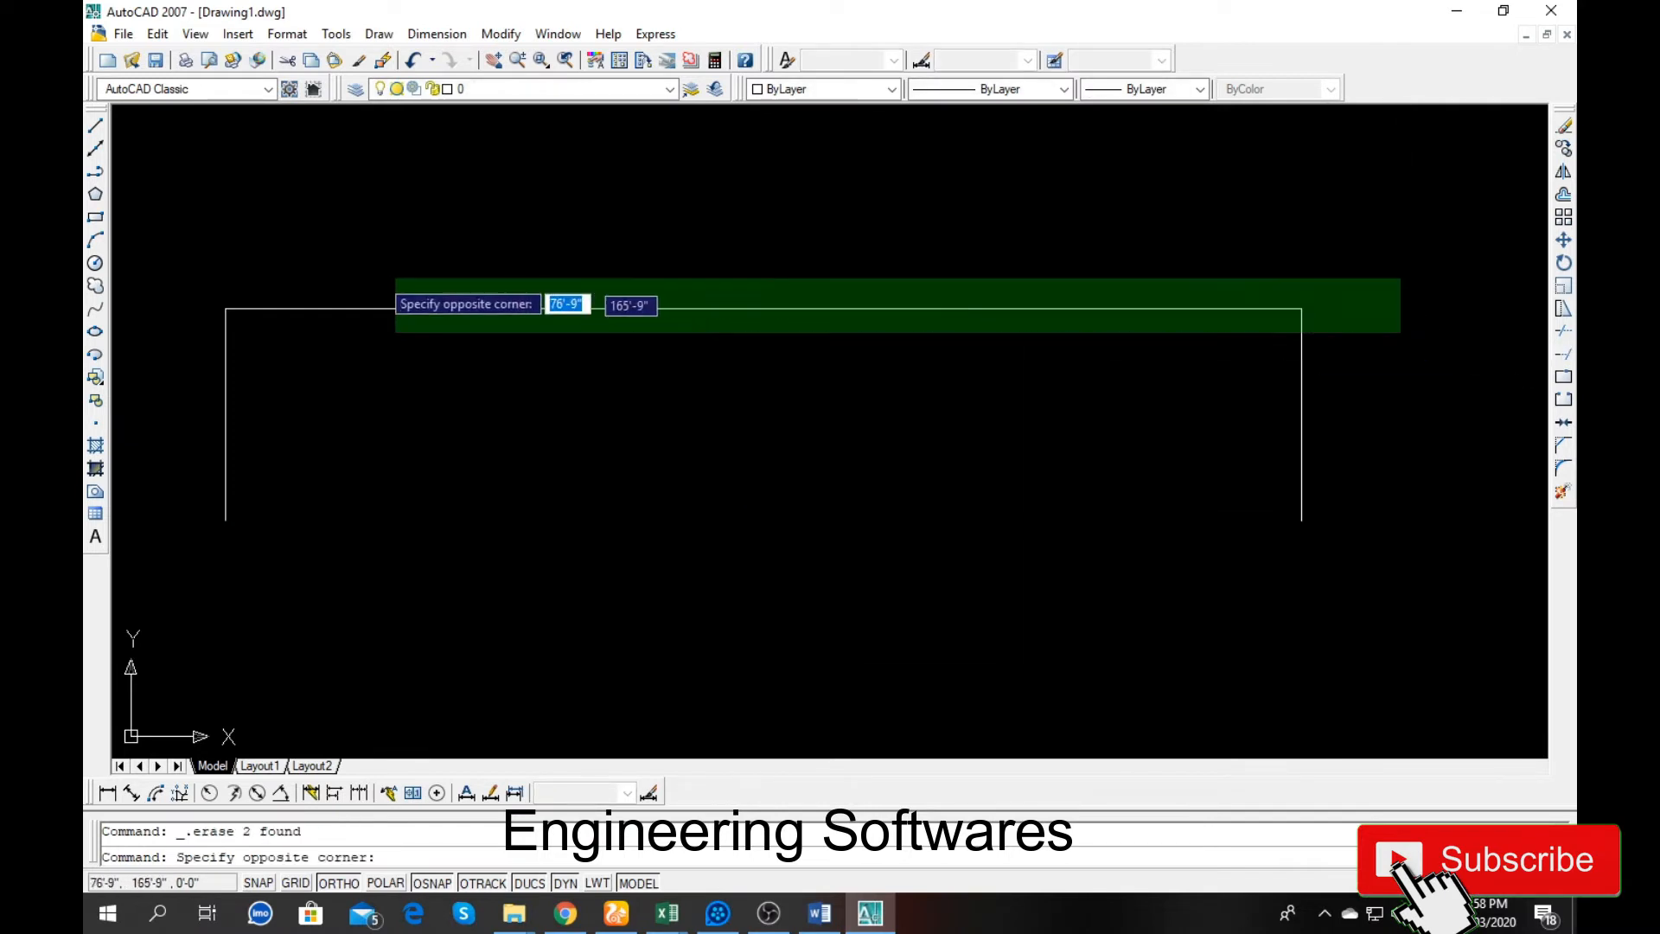
click(121, 238)
key(Delete)
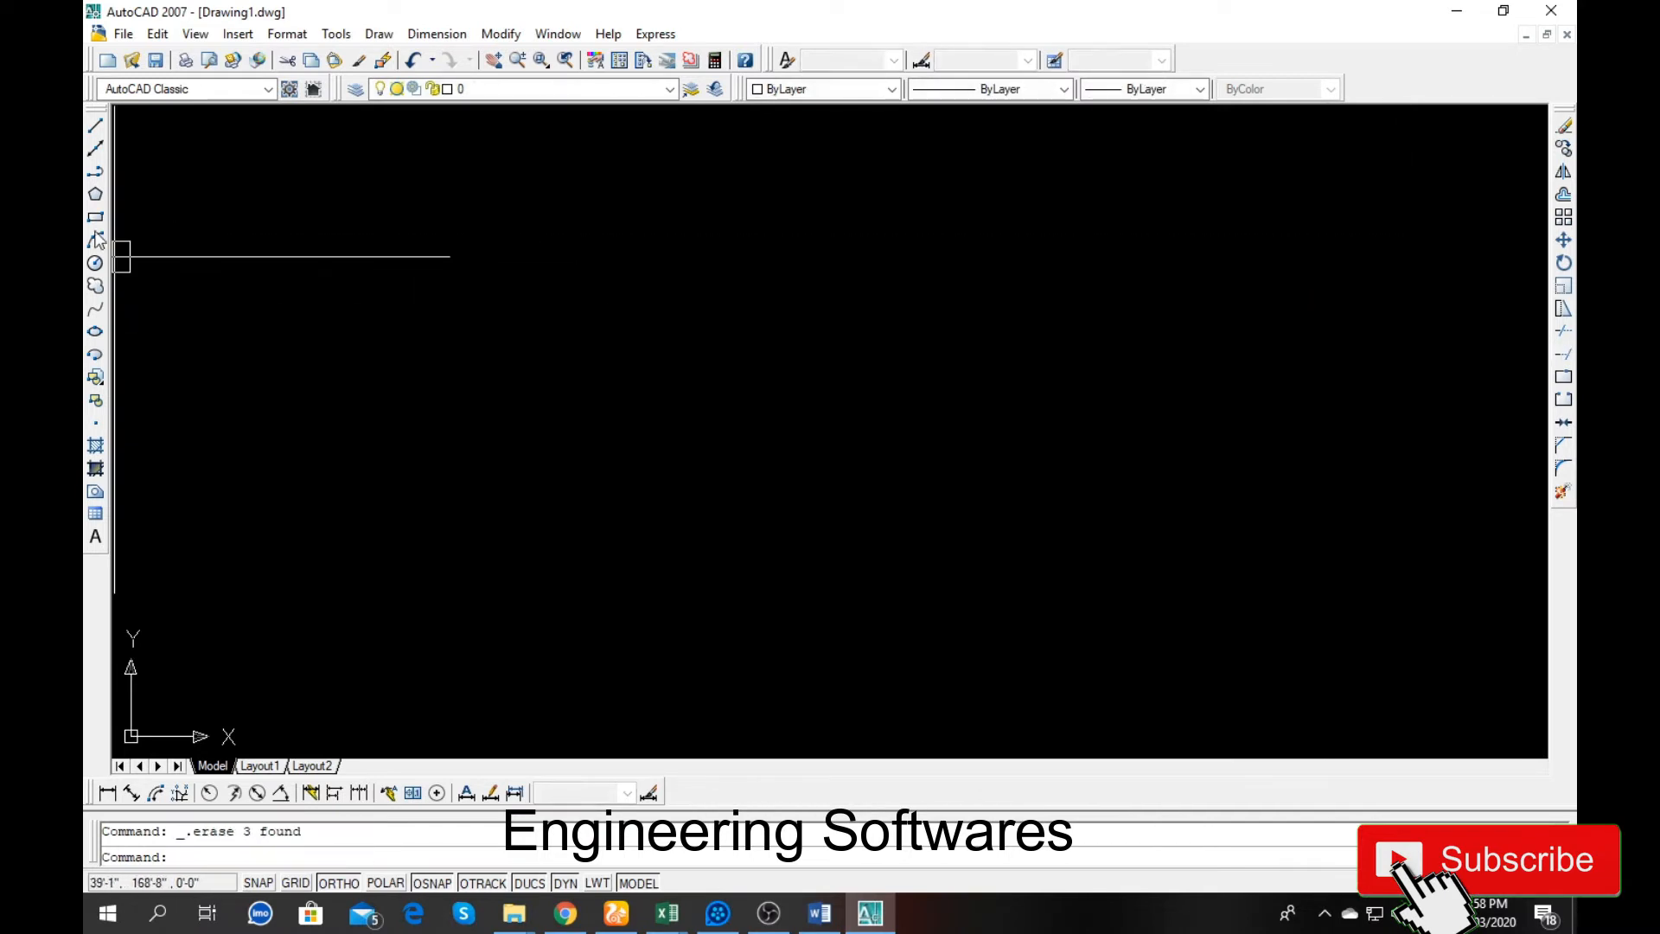
Step: Draw three separate horizontal lines in a row with gaps between them, the middle one about 31 feet long
click(96, 125)
click(238, 303)
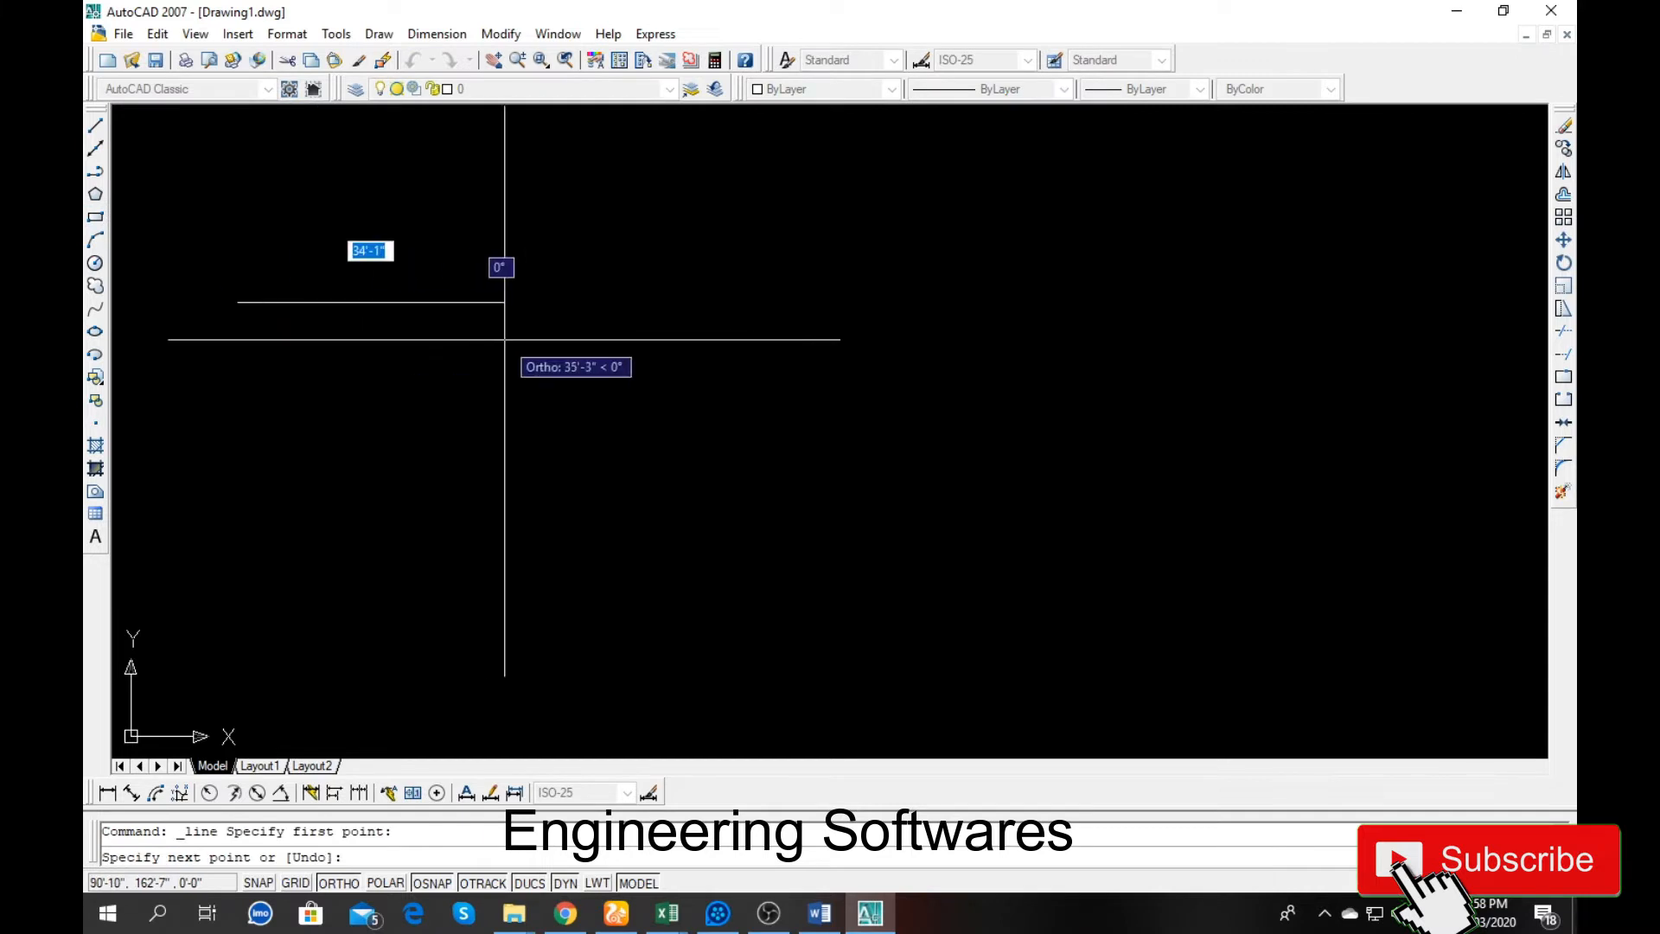
click(490, 303)
key(Return)
key(Return)
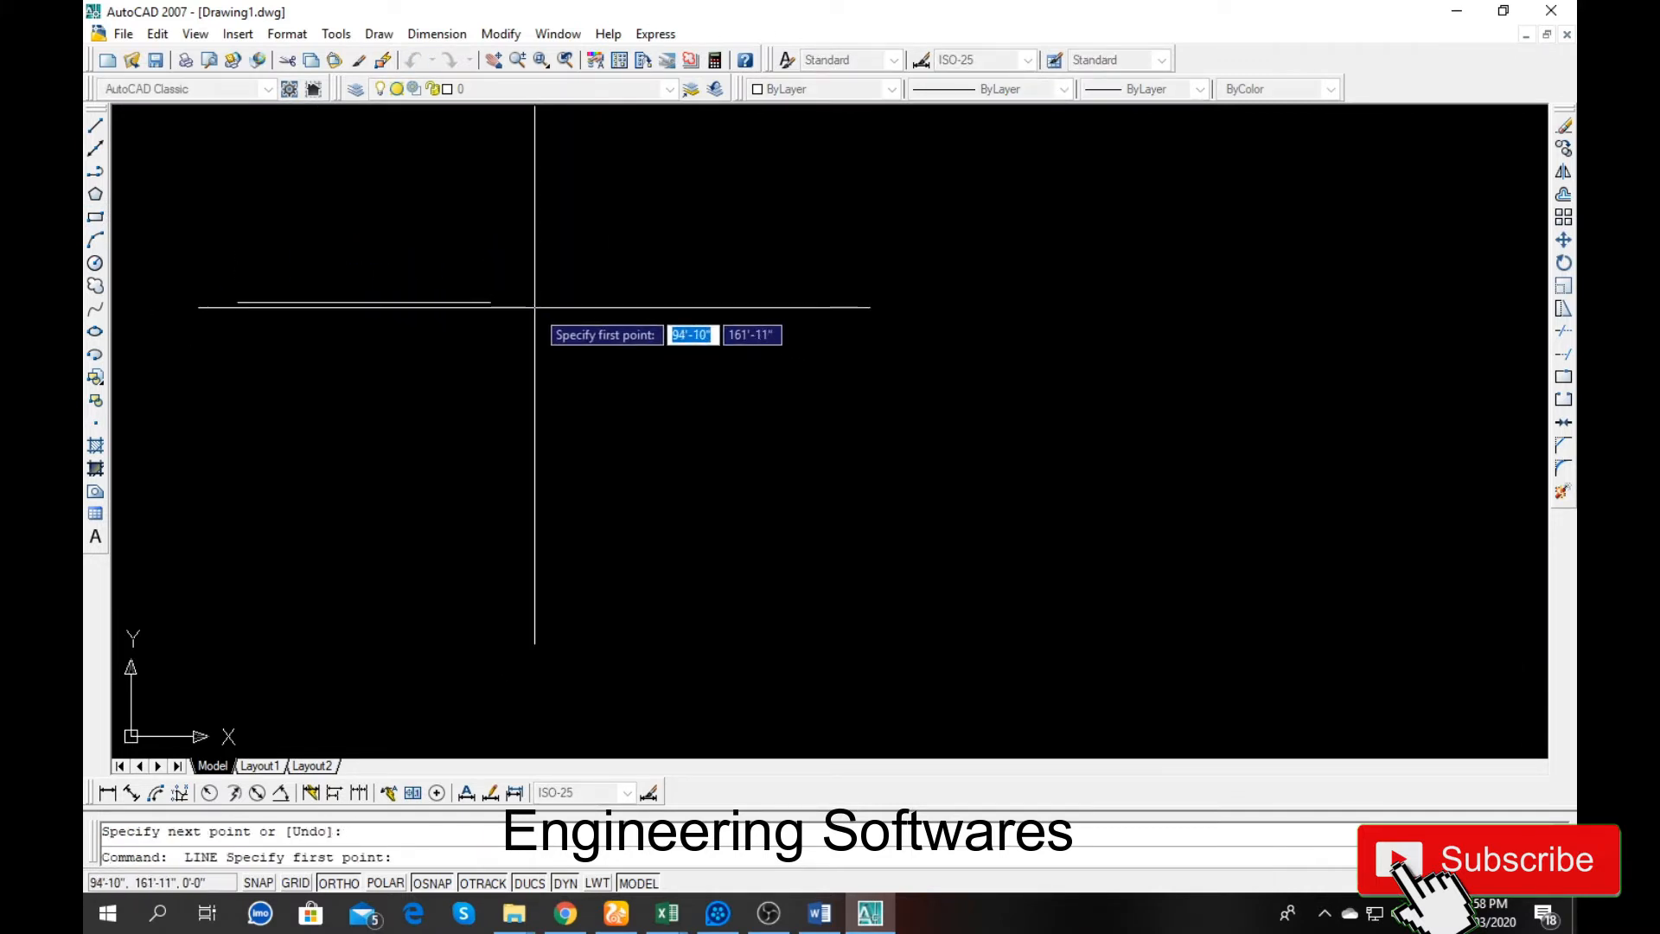
click(562, 303)
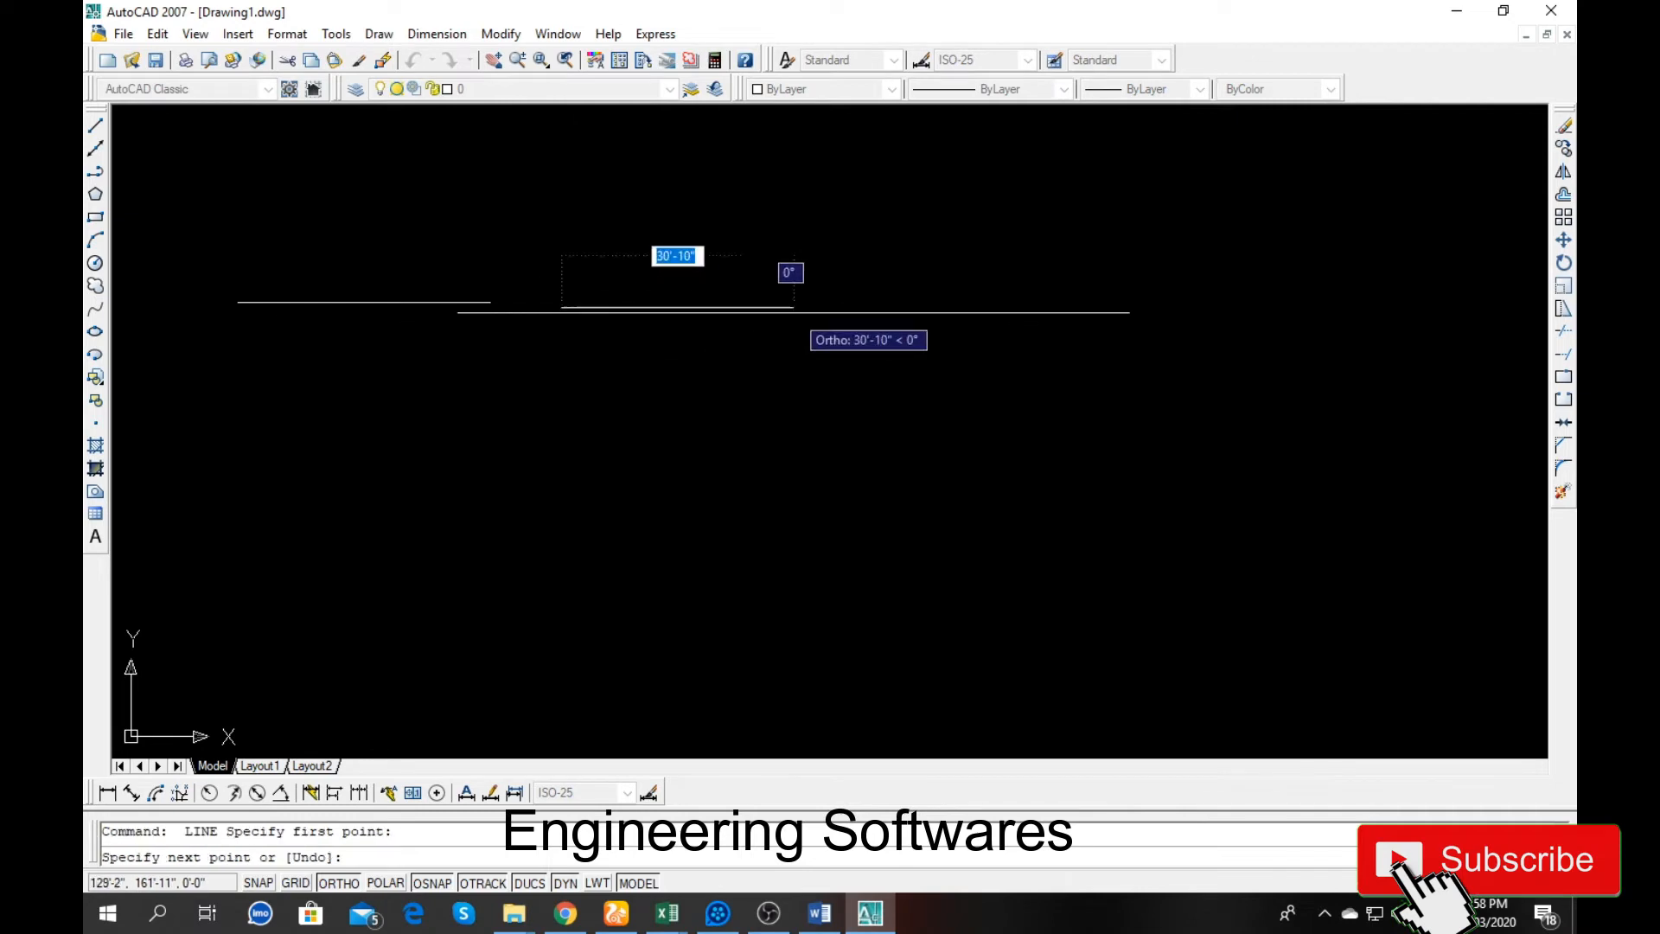
click(794, 306)
key(Return)
key(Return)
click(902, 307)
click(1140, 329)
key(Return)
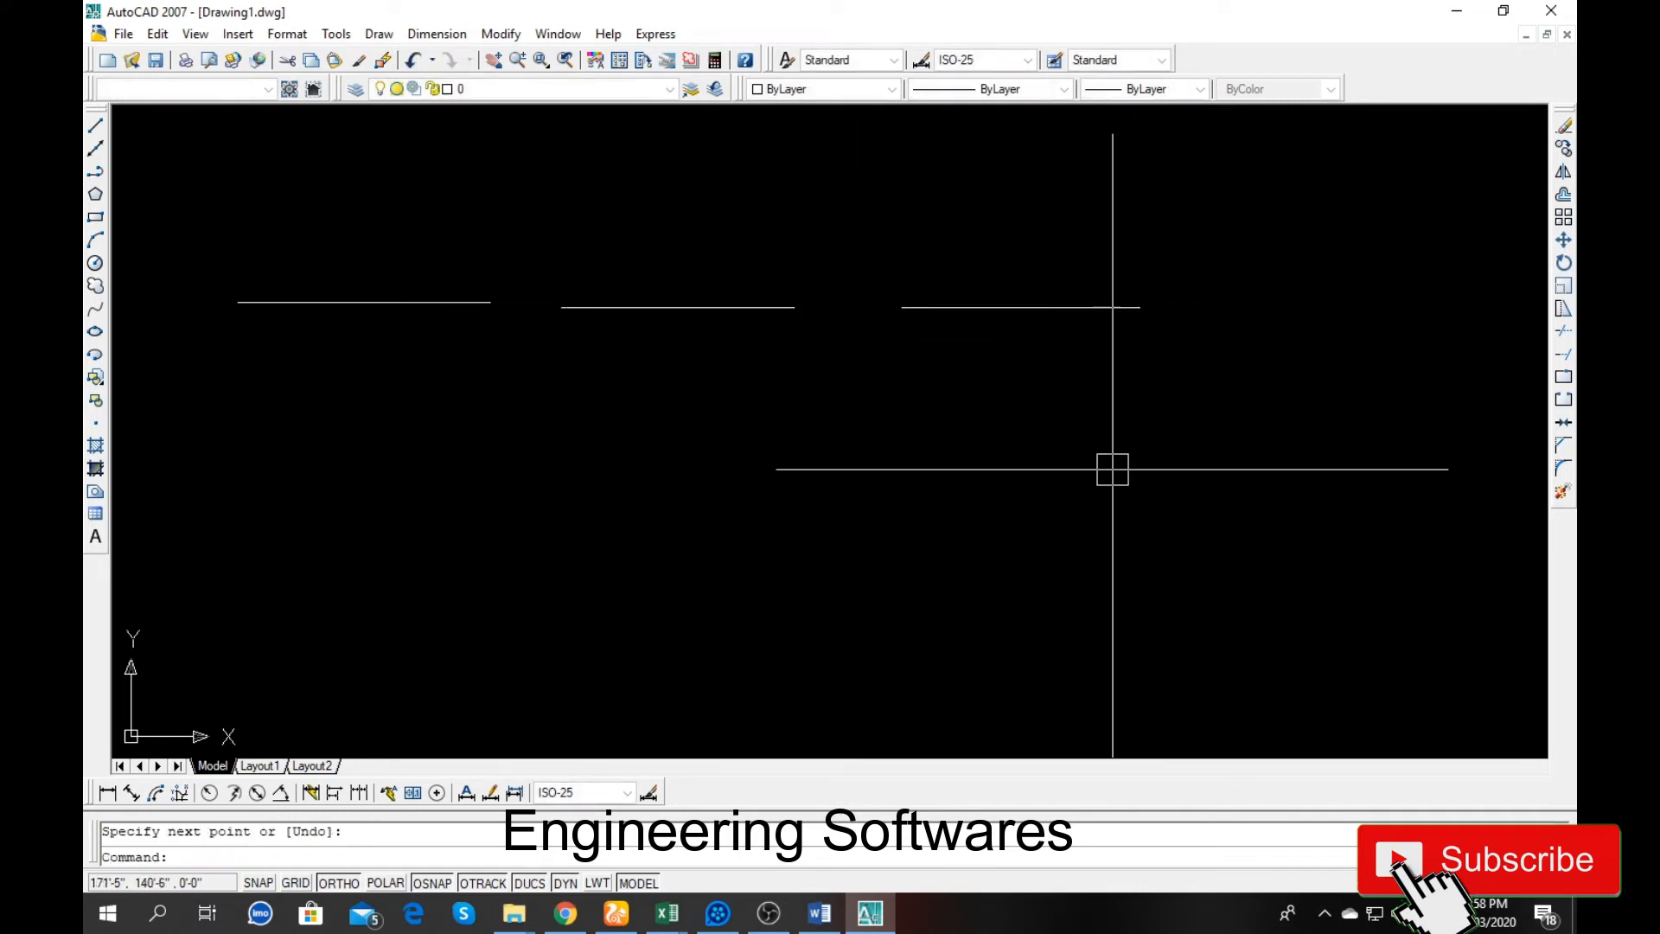
Step: Join the middle horizontal line to the rightmost one across the gap
text(j)
key(Return)
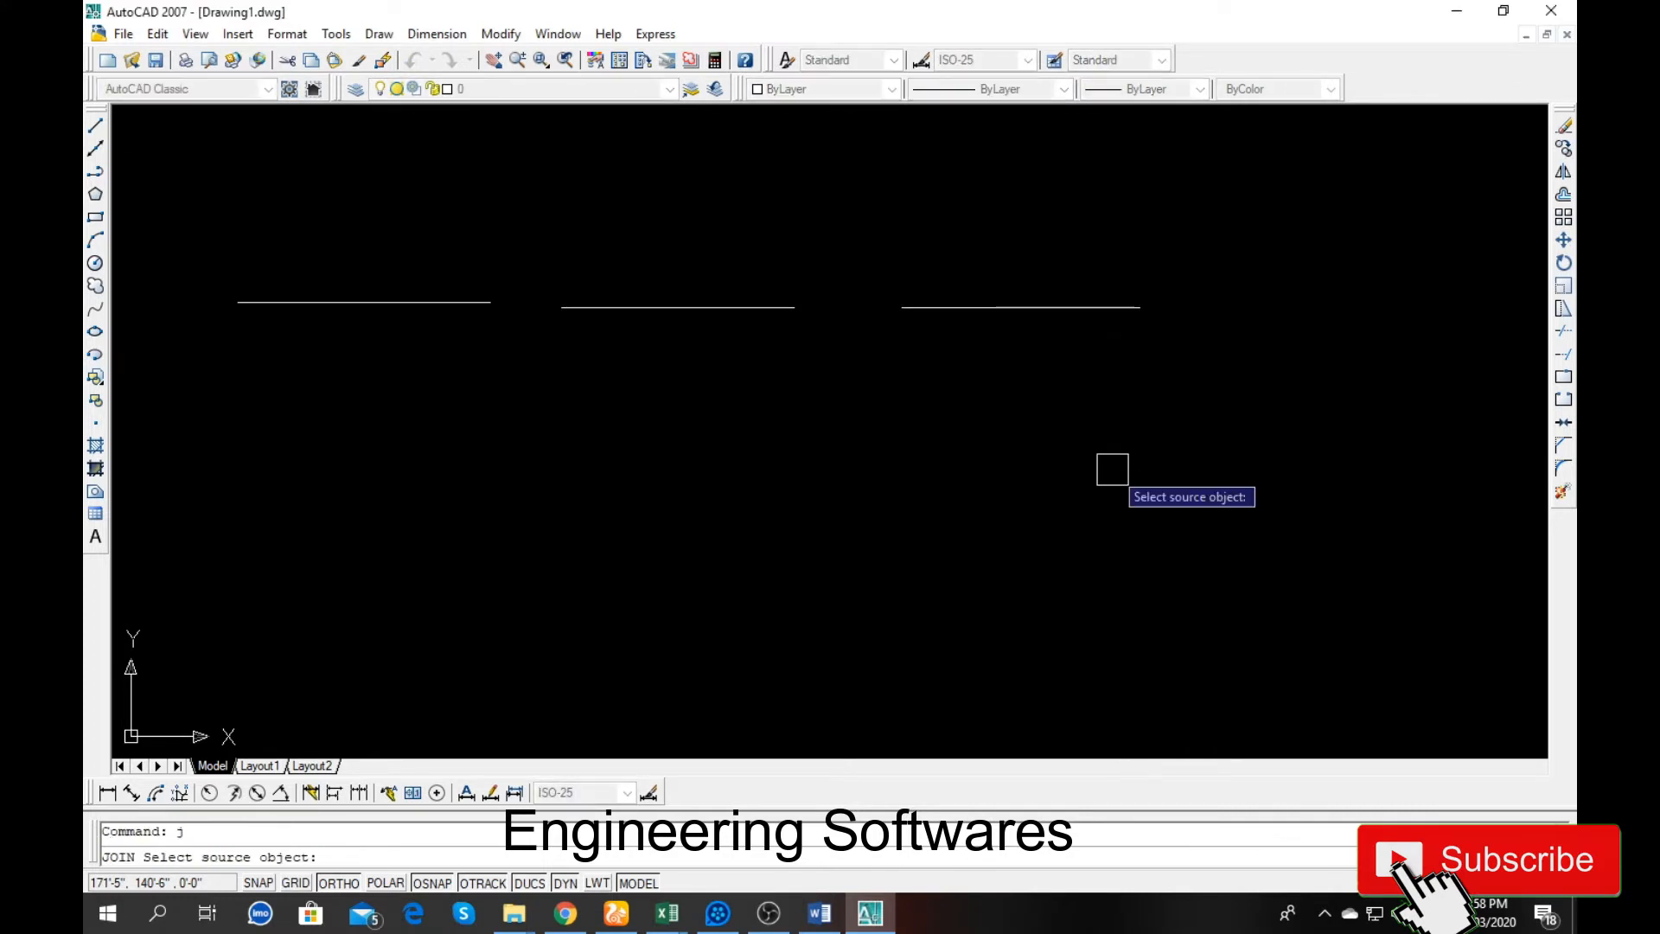
click(994, 308)
click(800, 307)
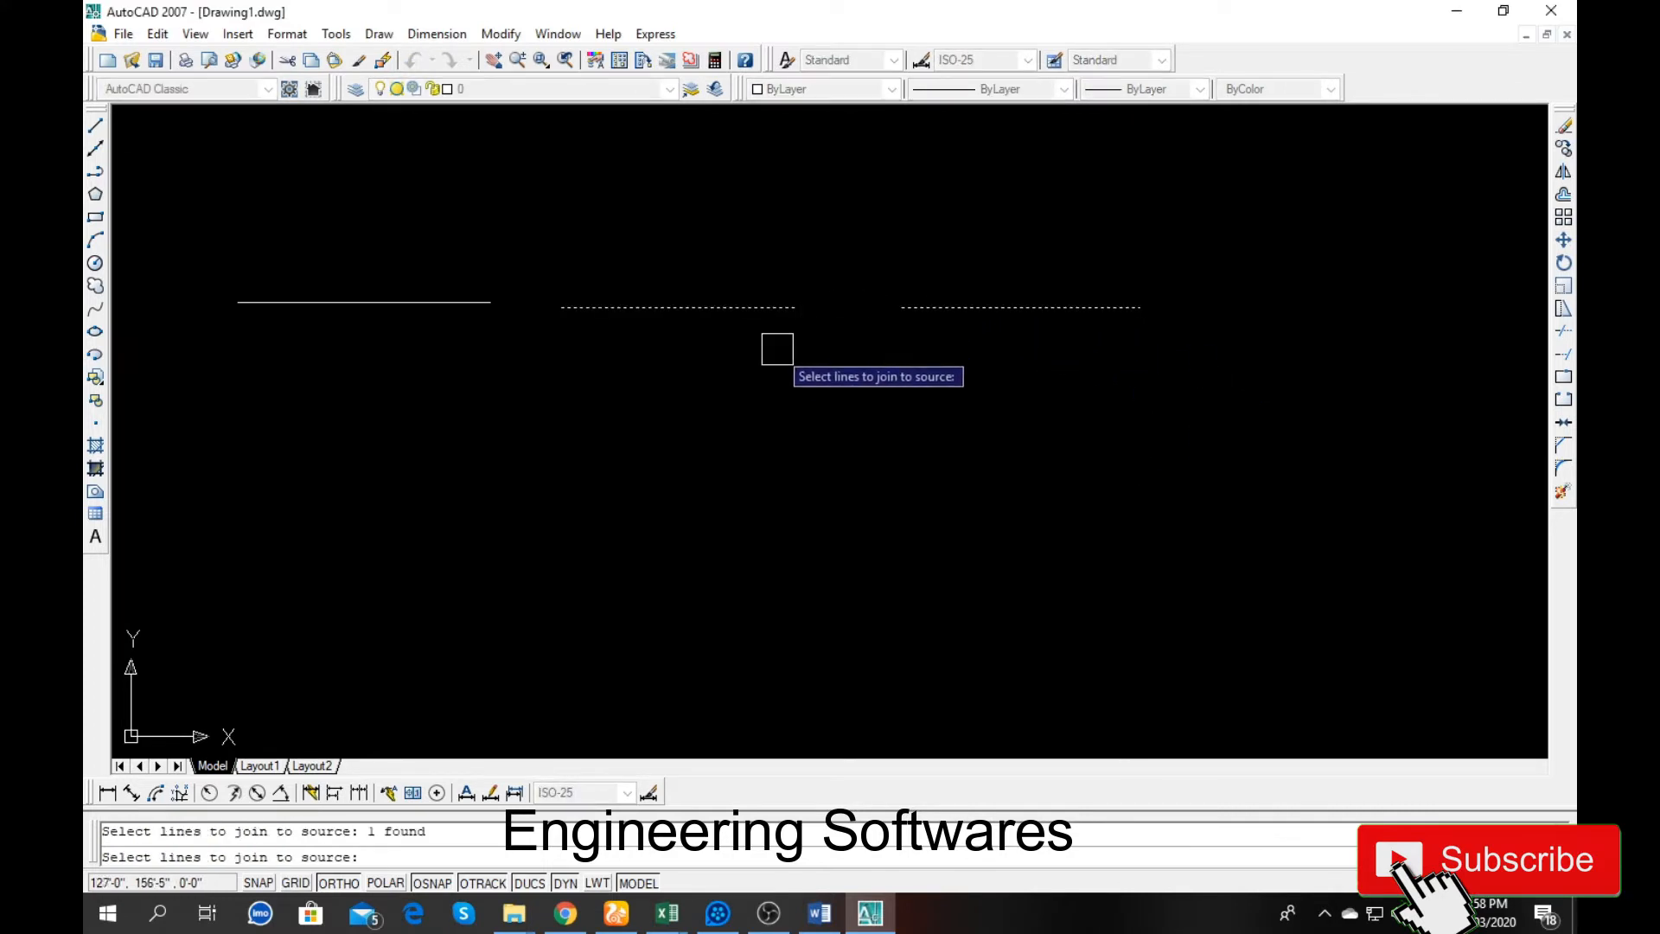
key(Return)
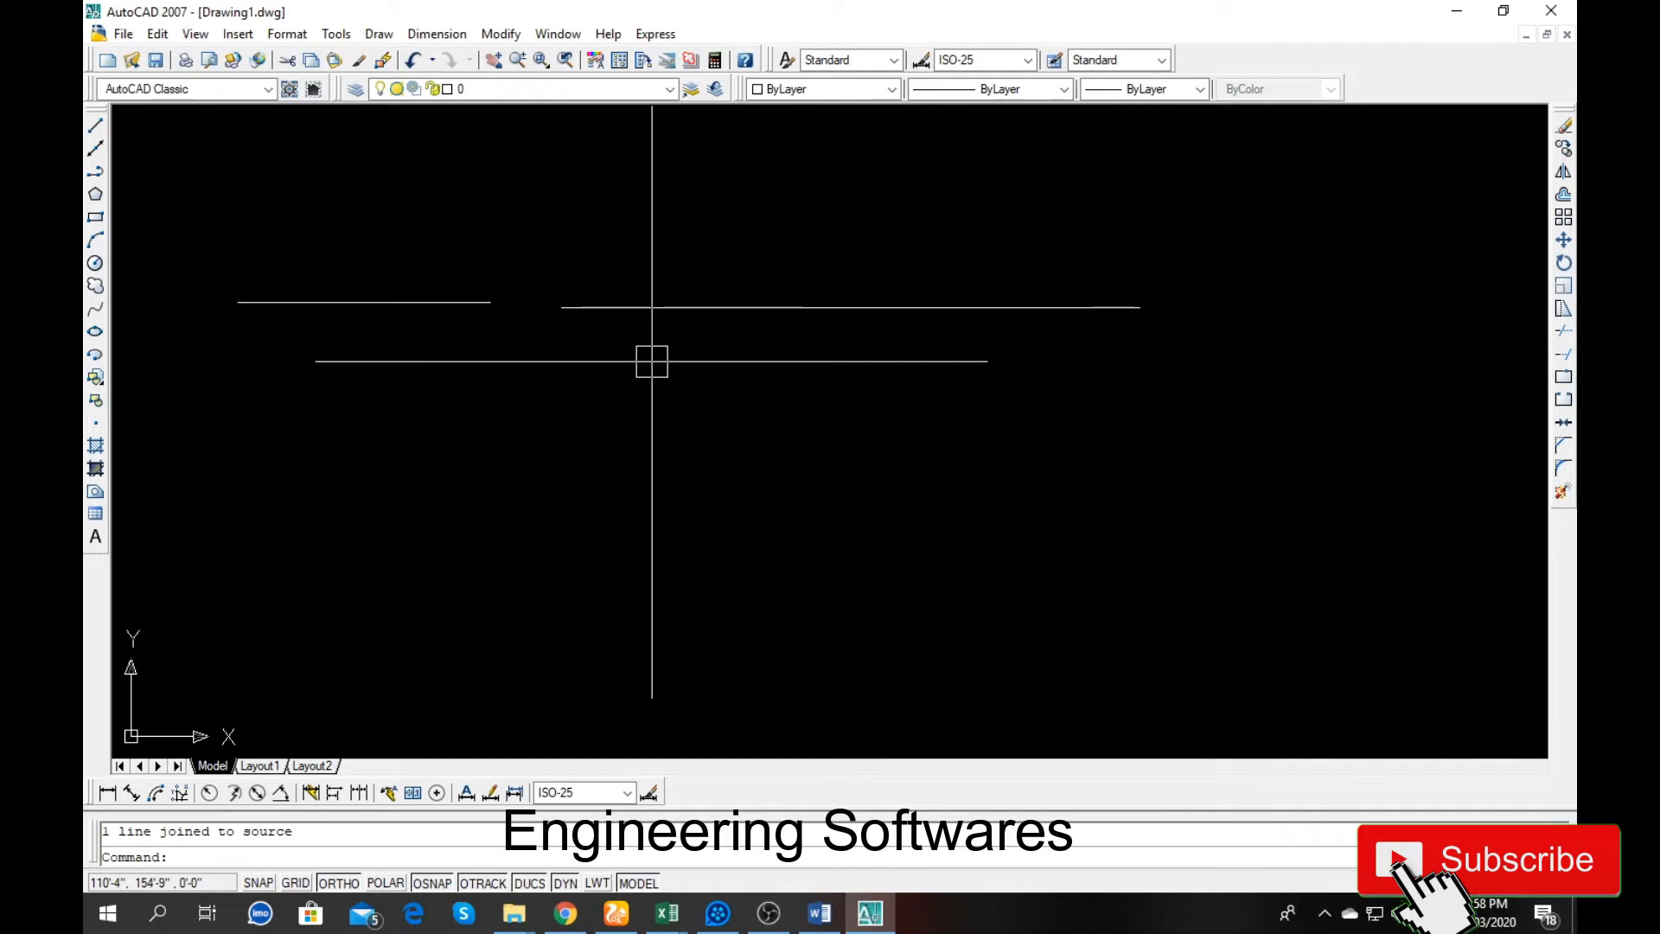
Step: Try to join the leftmost horizontal line to the long merged line beside it
key(Return)
click(575, 306)
click(480, 303)
key(Return)
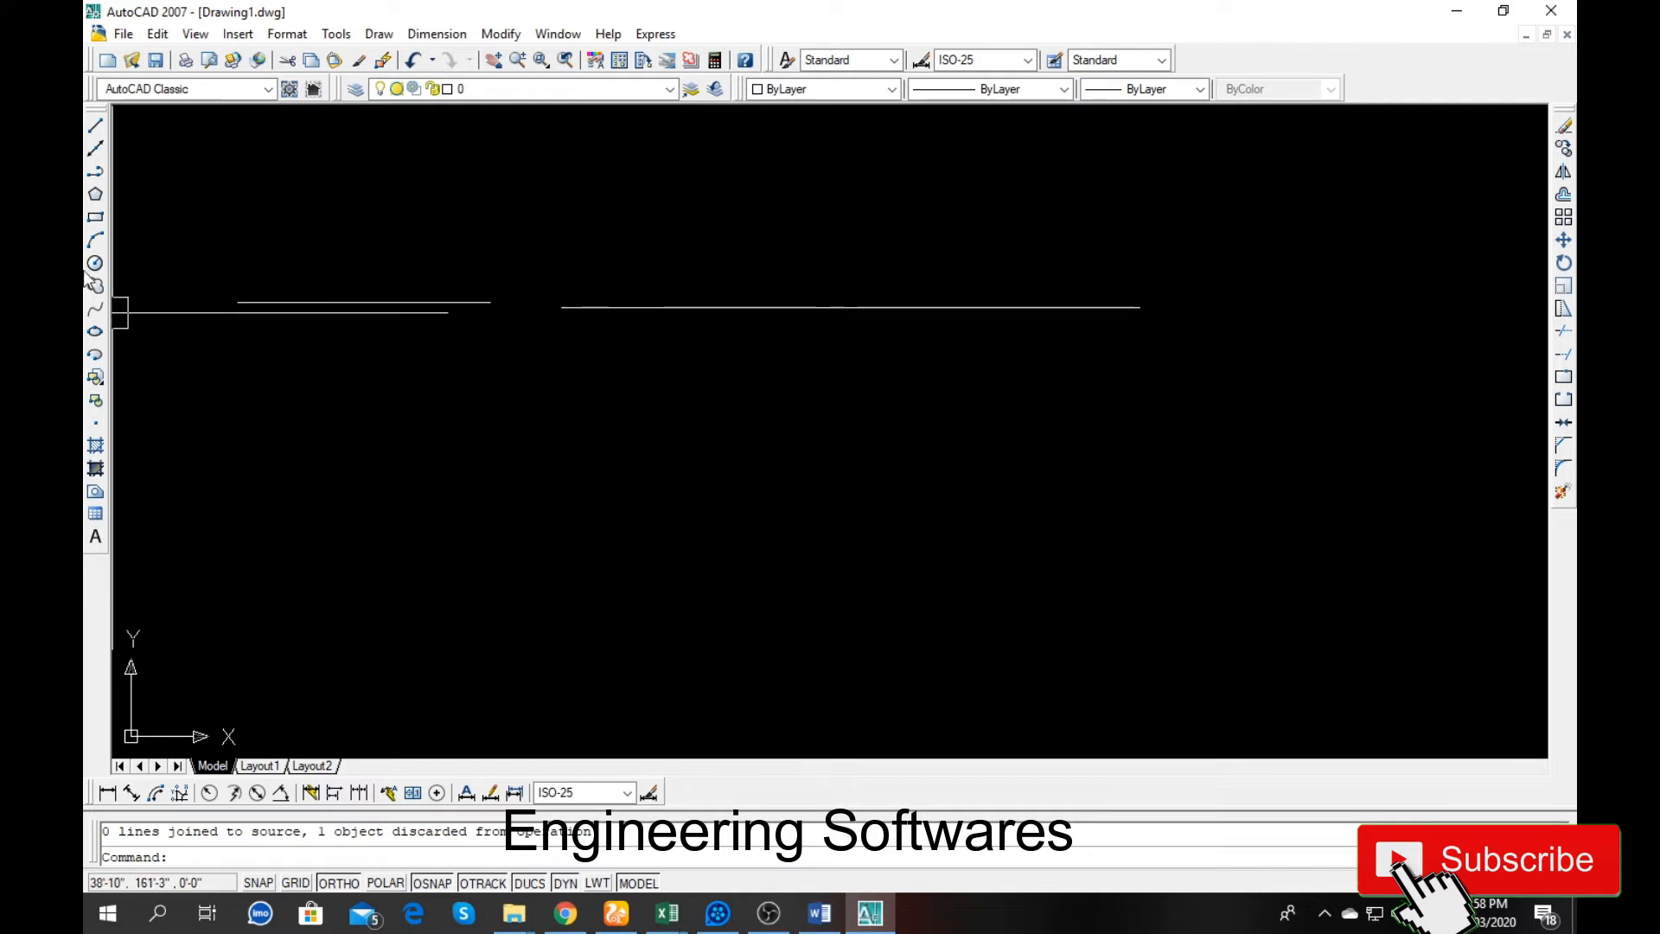
Step: Draw a horizontal reference line from the left line's right endpoint past the far end of the merged line
click(490, 301)
click(1192, 302)
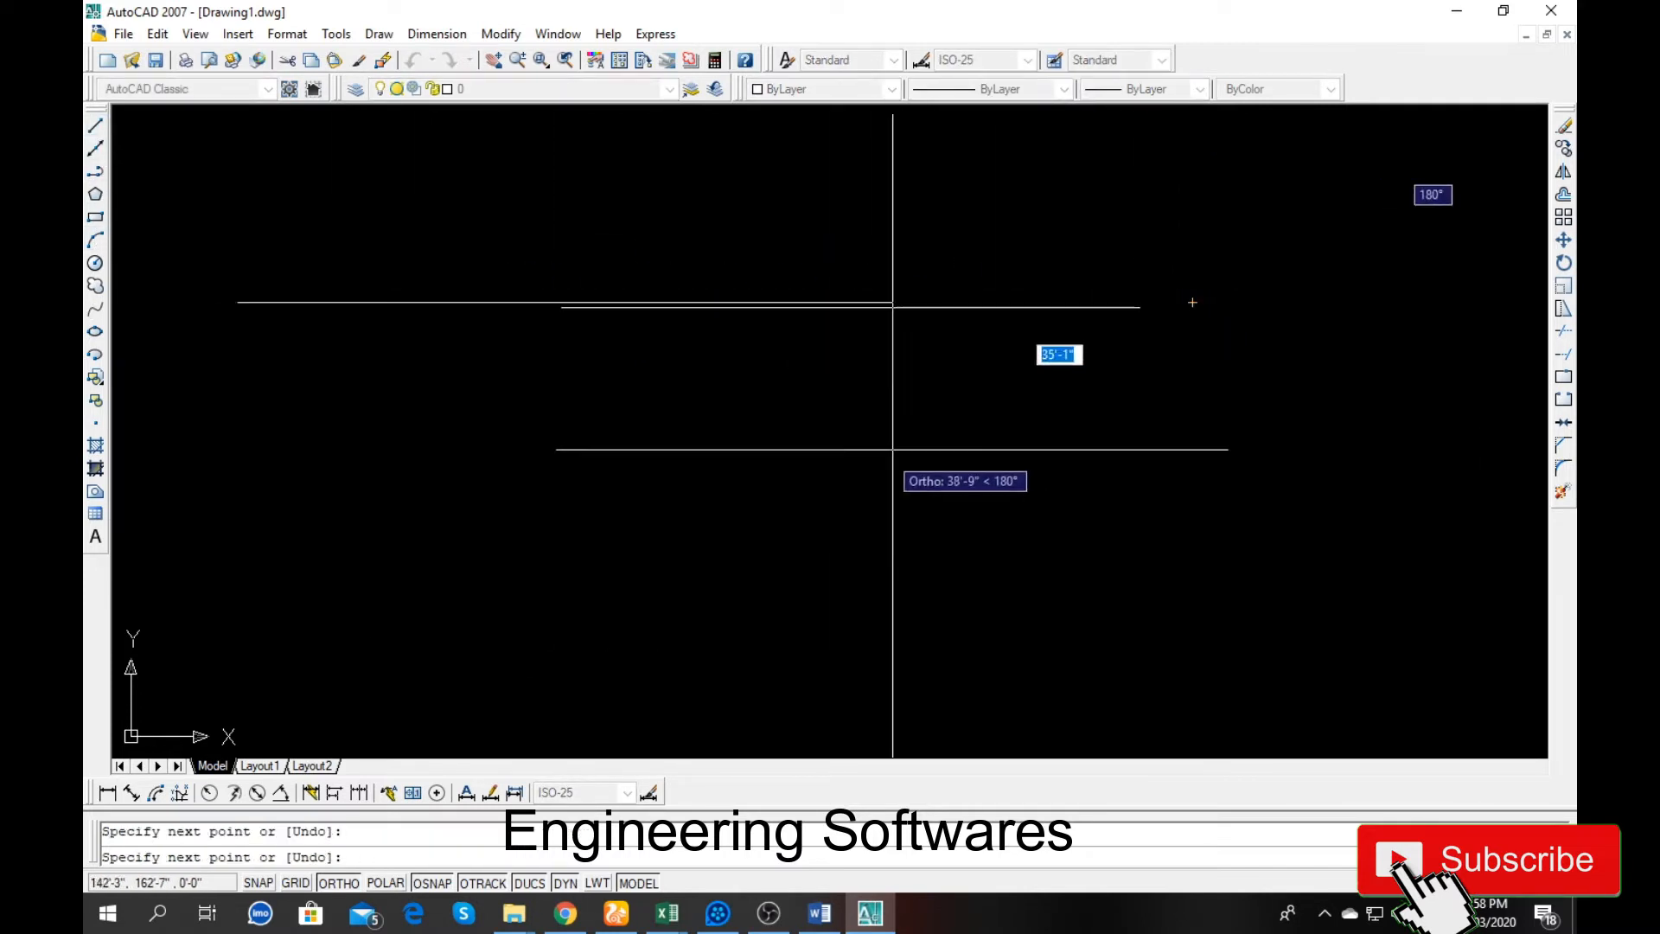
key(Return)
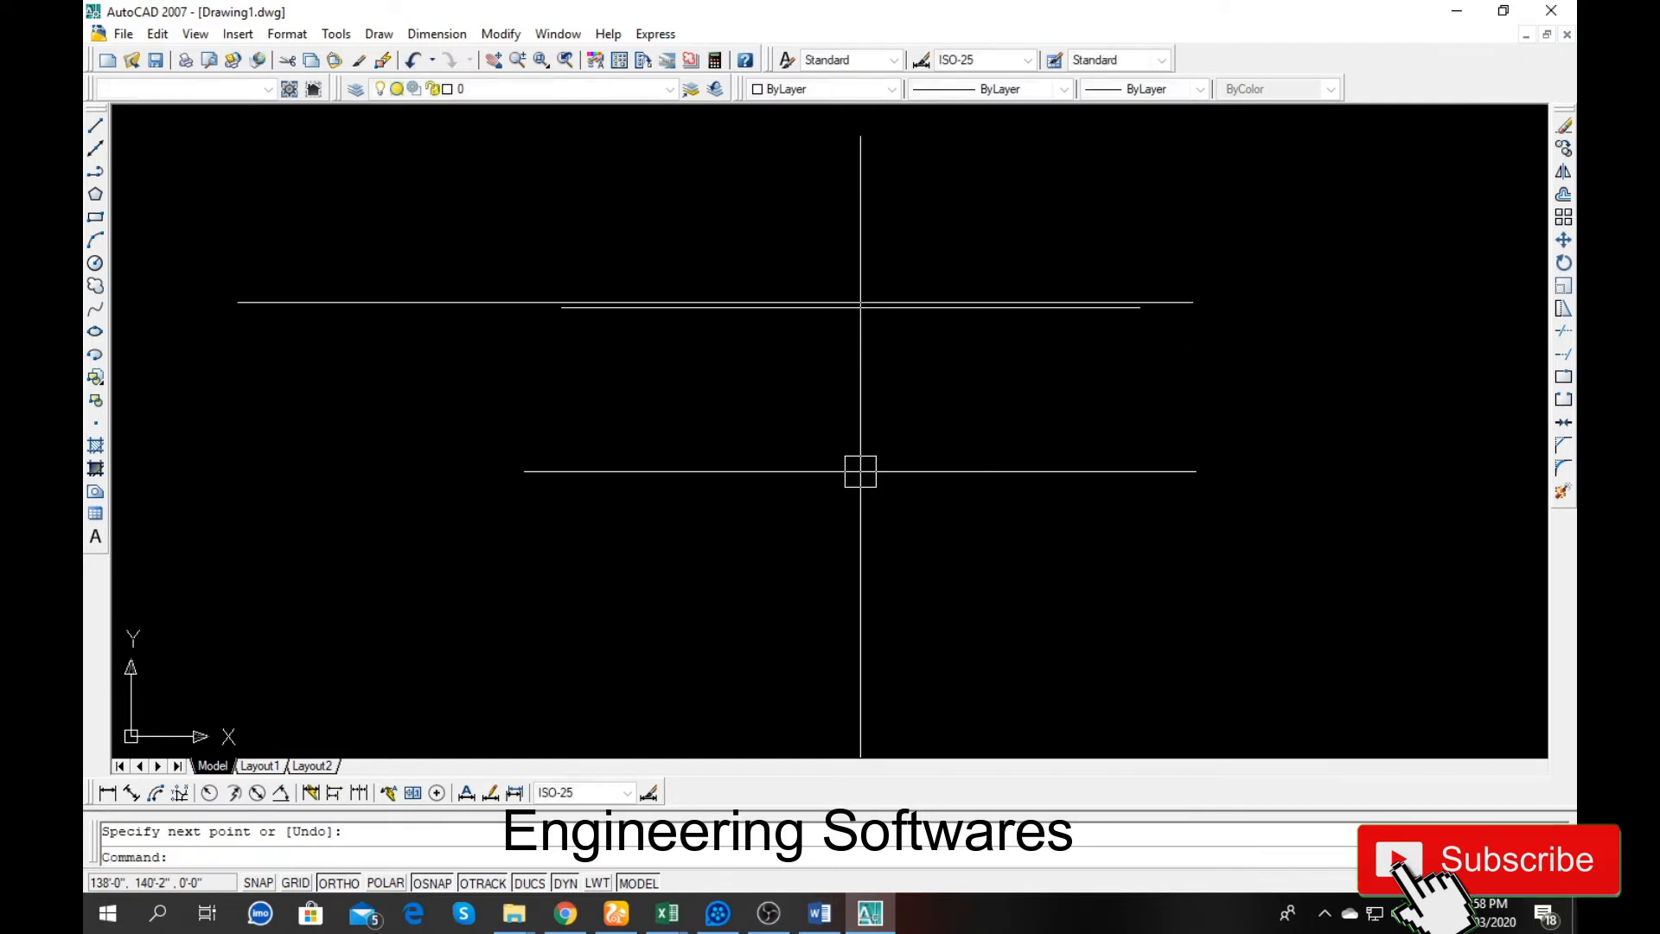
Step: Erase the reference line, the merged line and the remaining left line
scroll(538, 308, up, 3)
scroll(513, 288, up, 2)
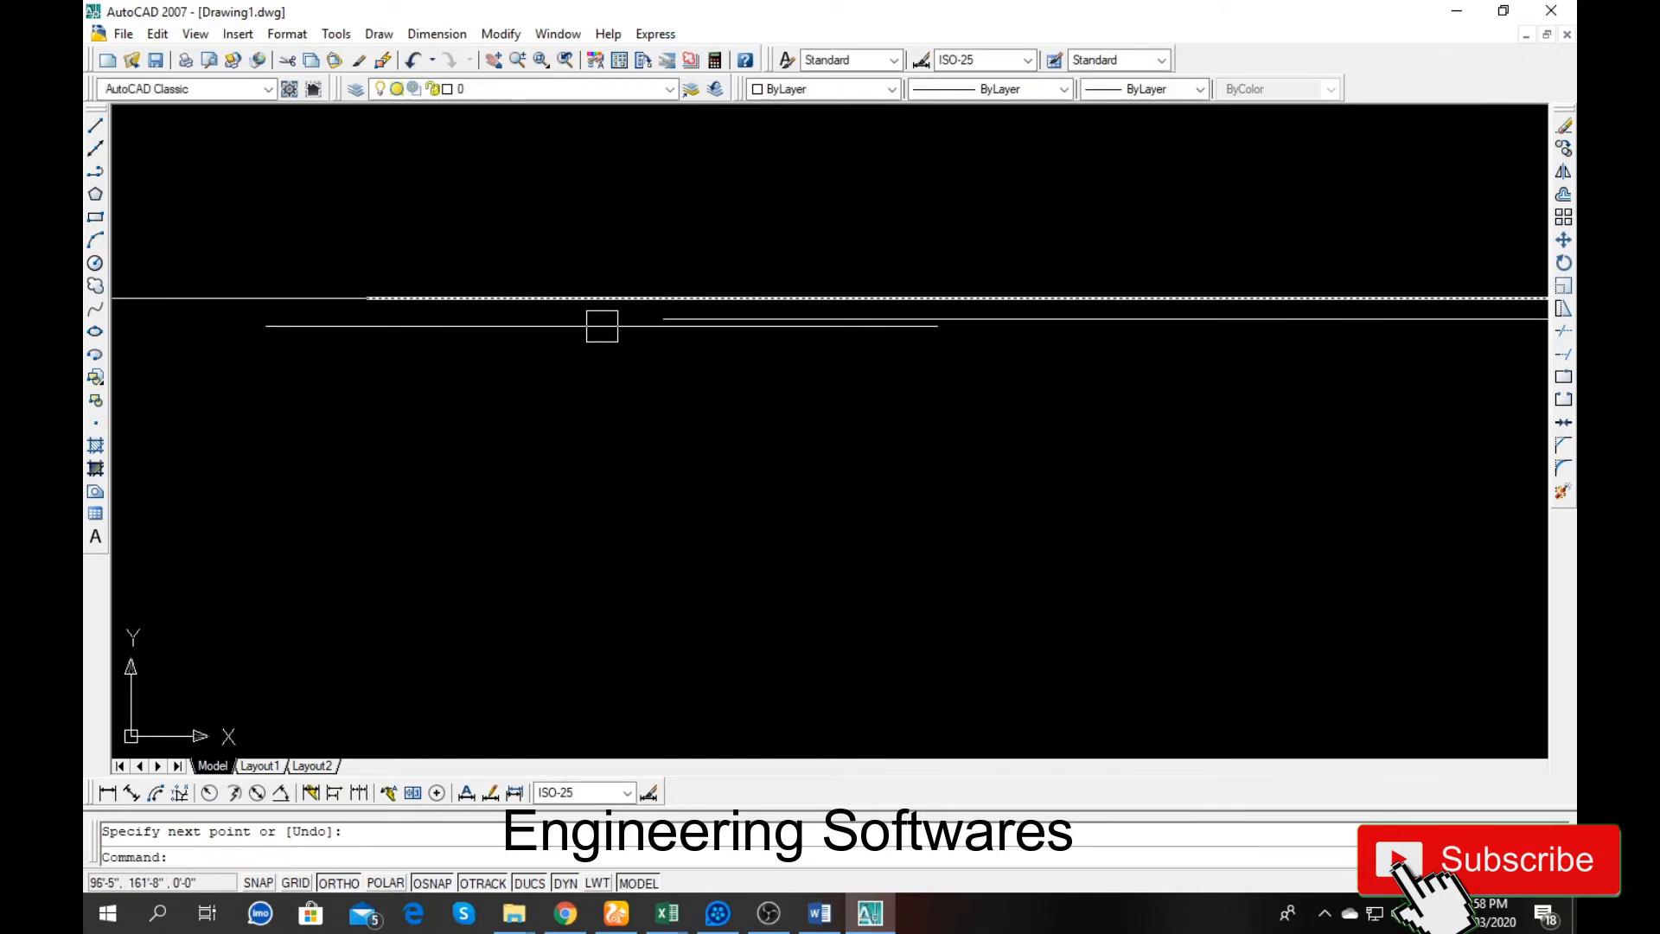
click(670, 320)
click(472, 296)
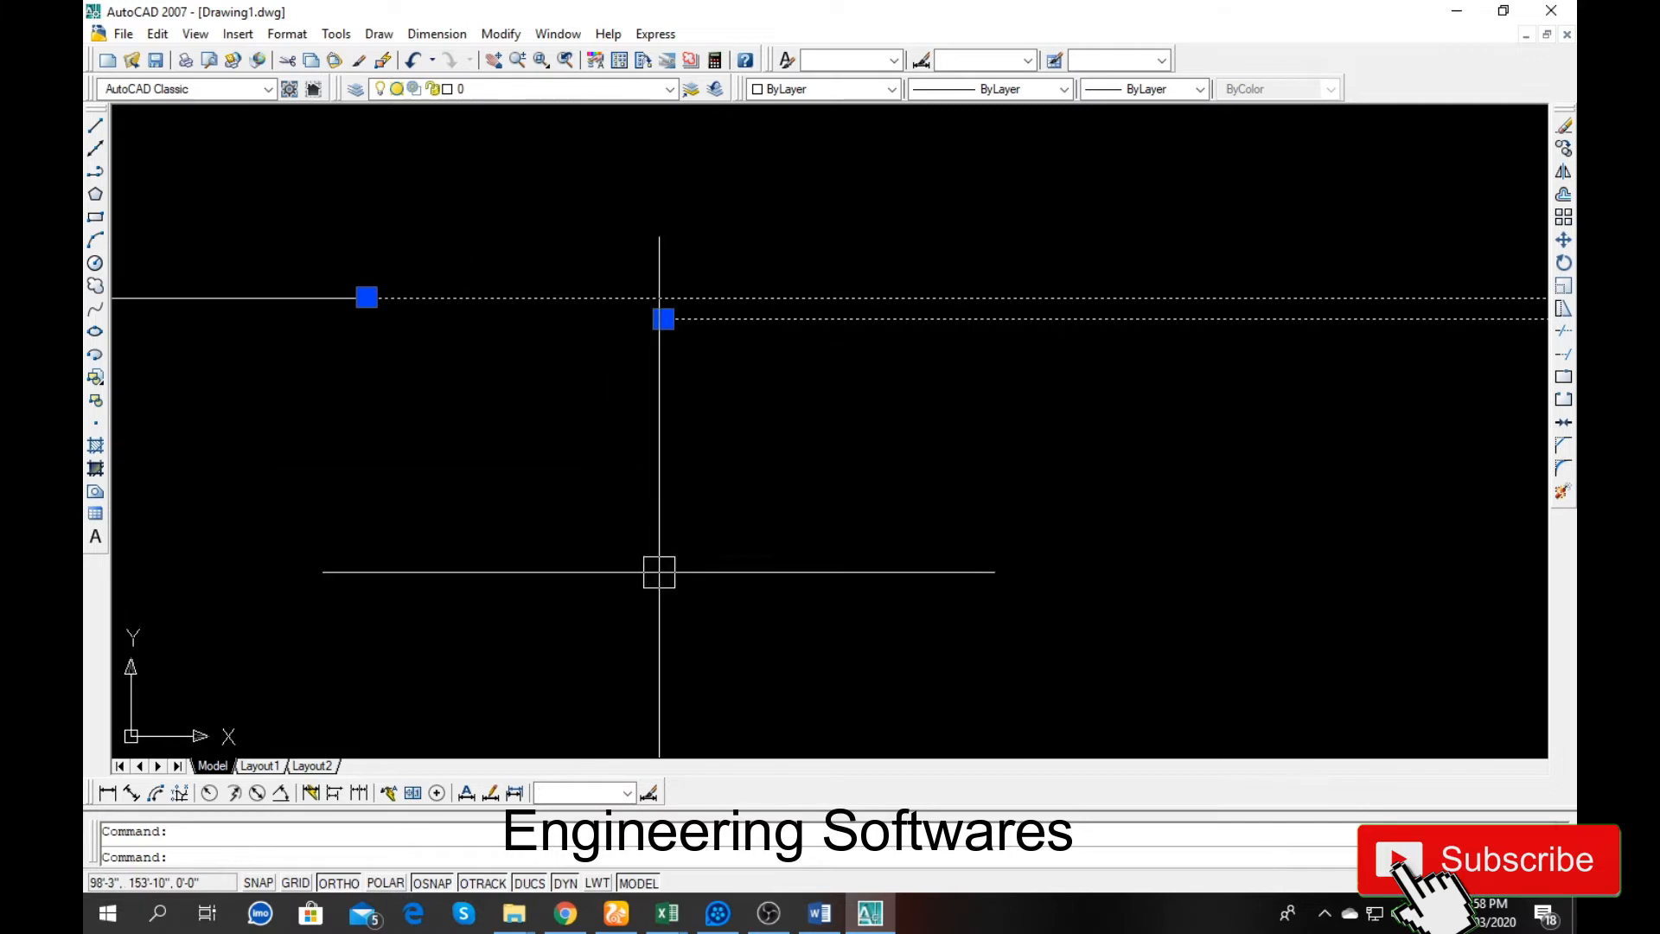
key(Delete)
scroll(720, 545, down, 4)
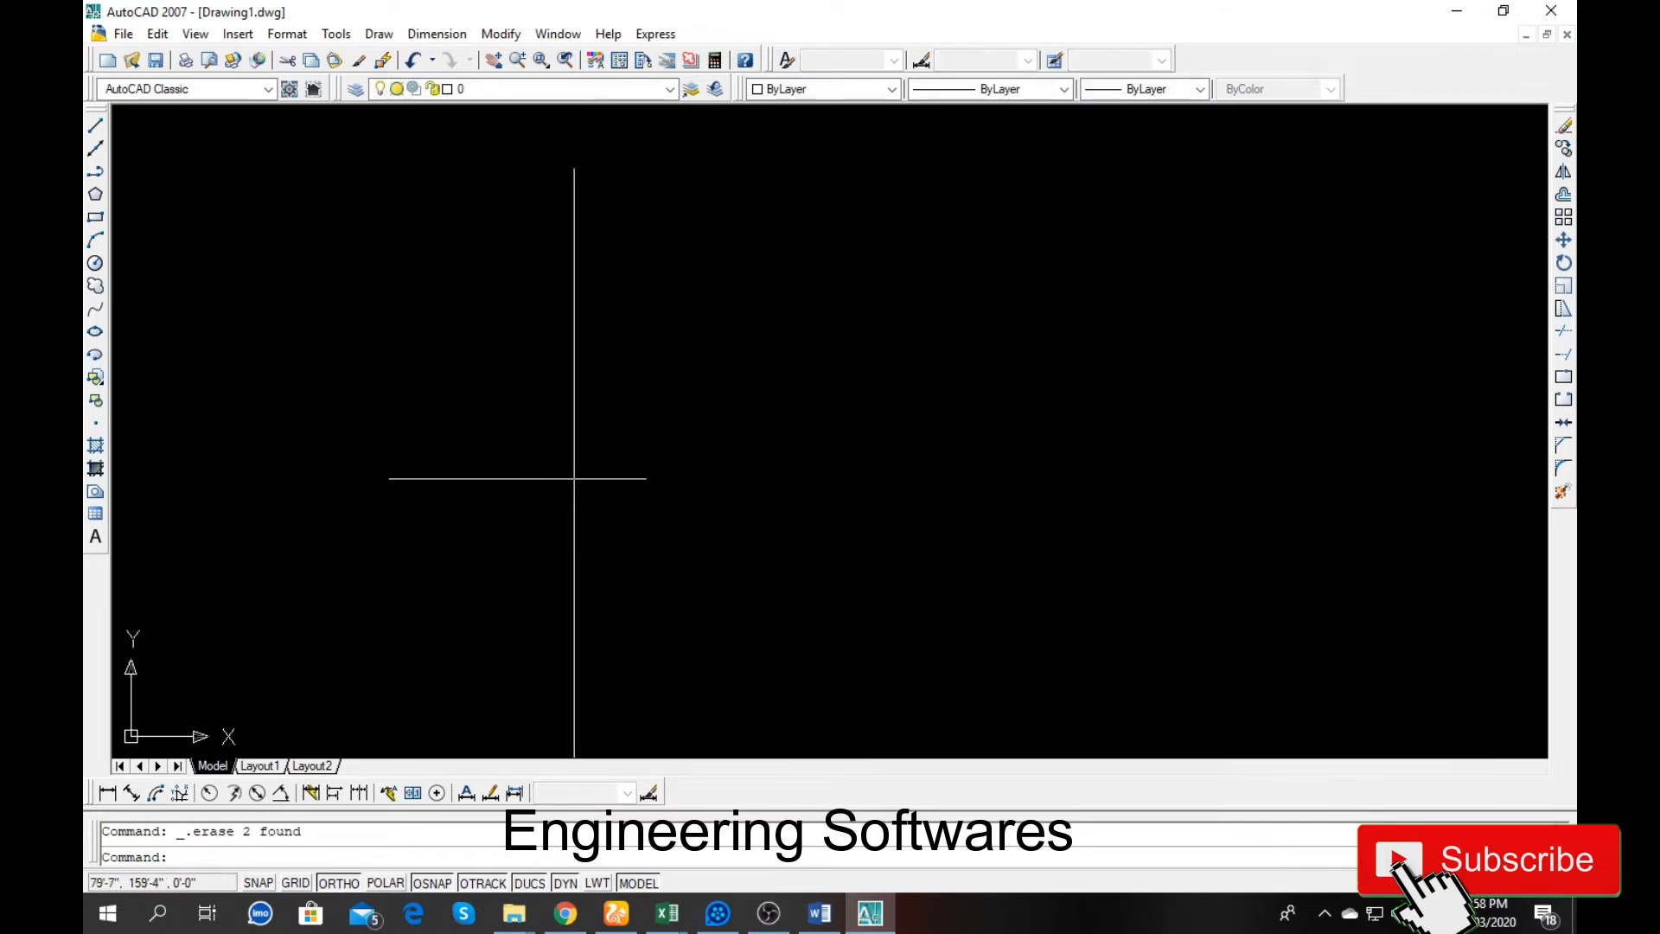
click(575, 501)
click(435, 399)
key(Delete)
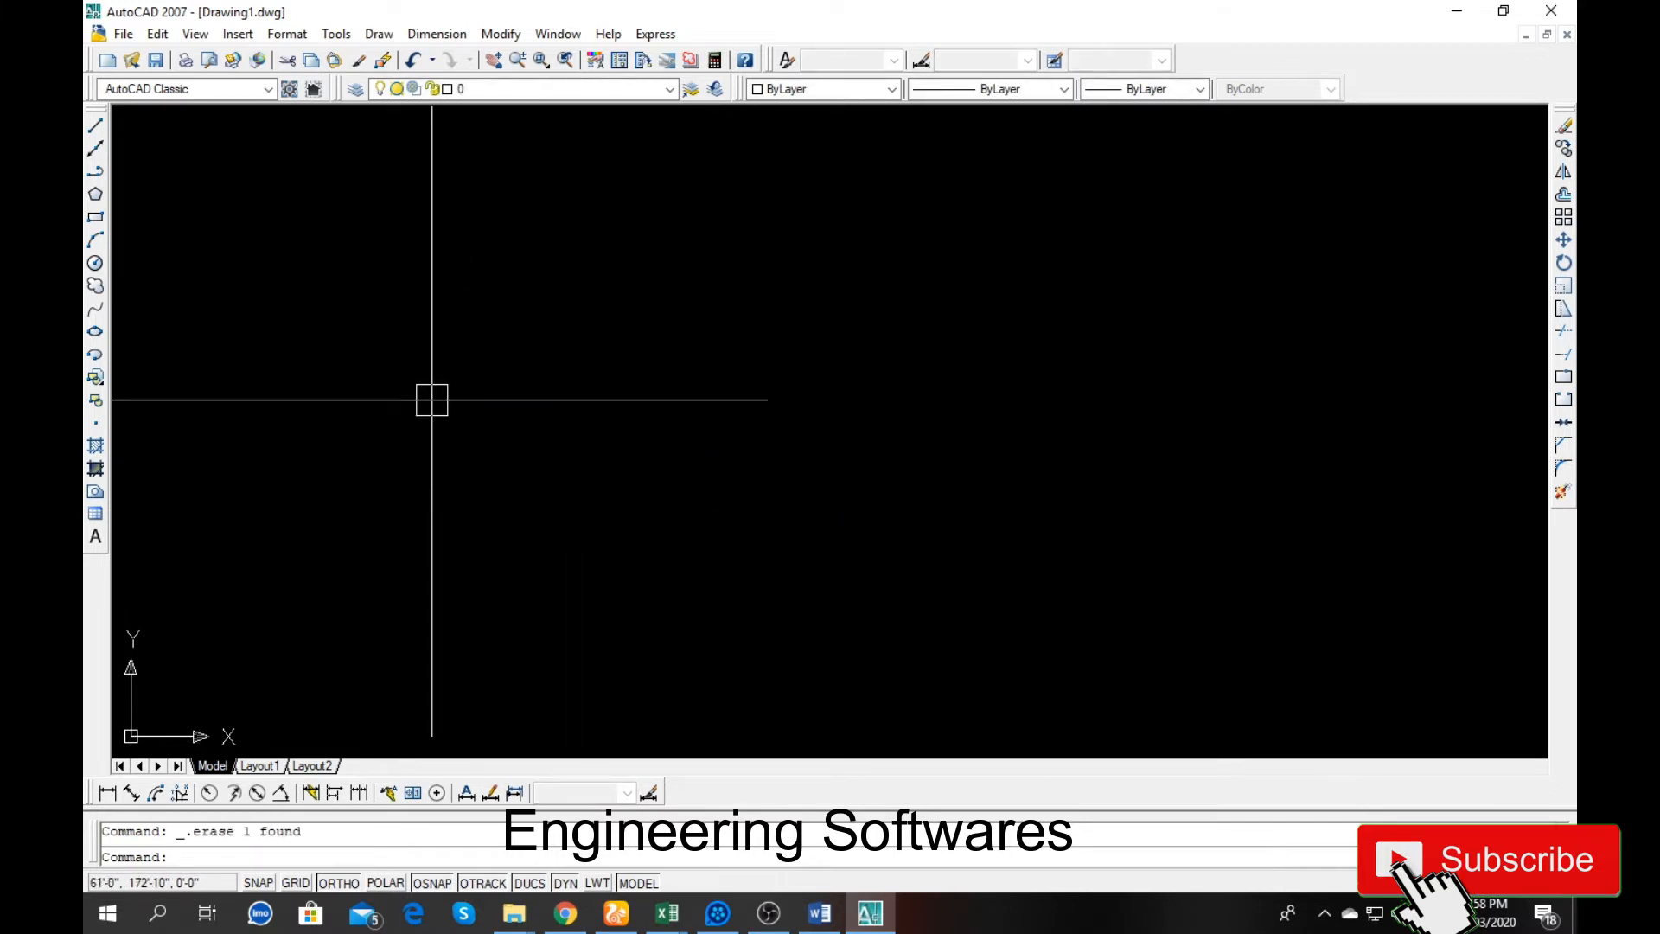
Step: Draw a horizontal chain of five collinear line segments with the Line command
click(95, 125)
click(212, 259)
click(508, 259)
click(882, 261)
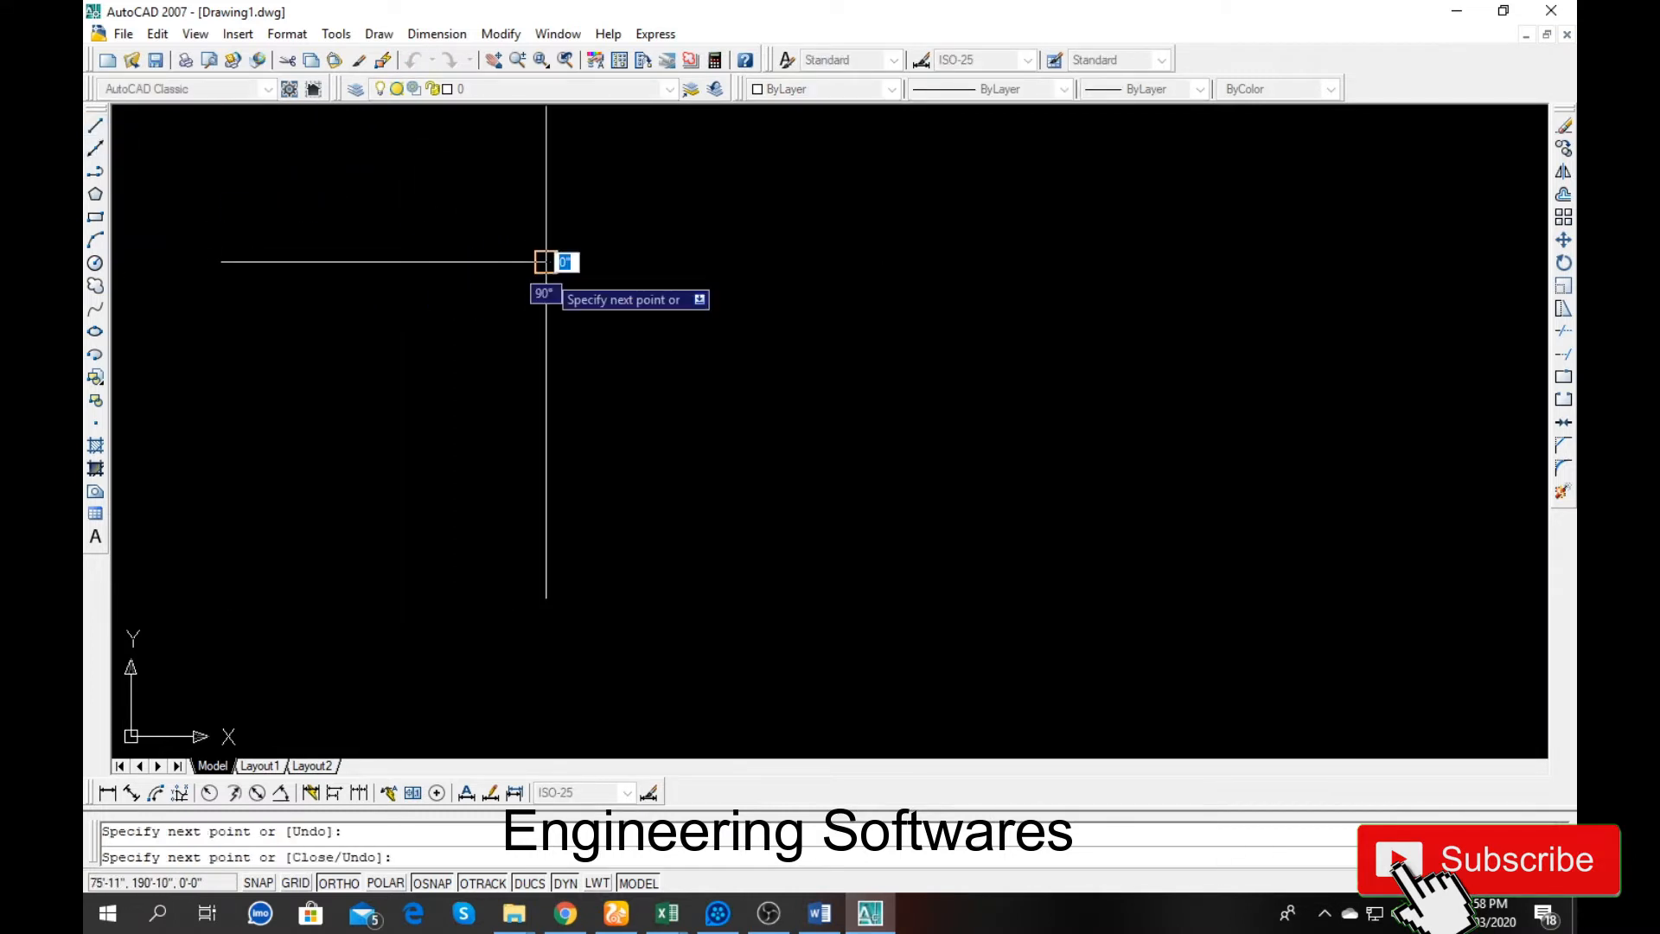
click(884, 262)
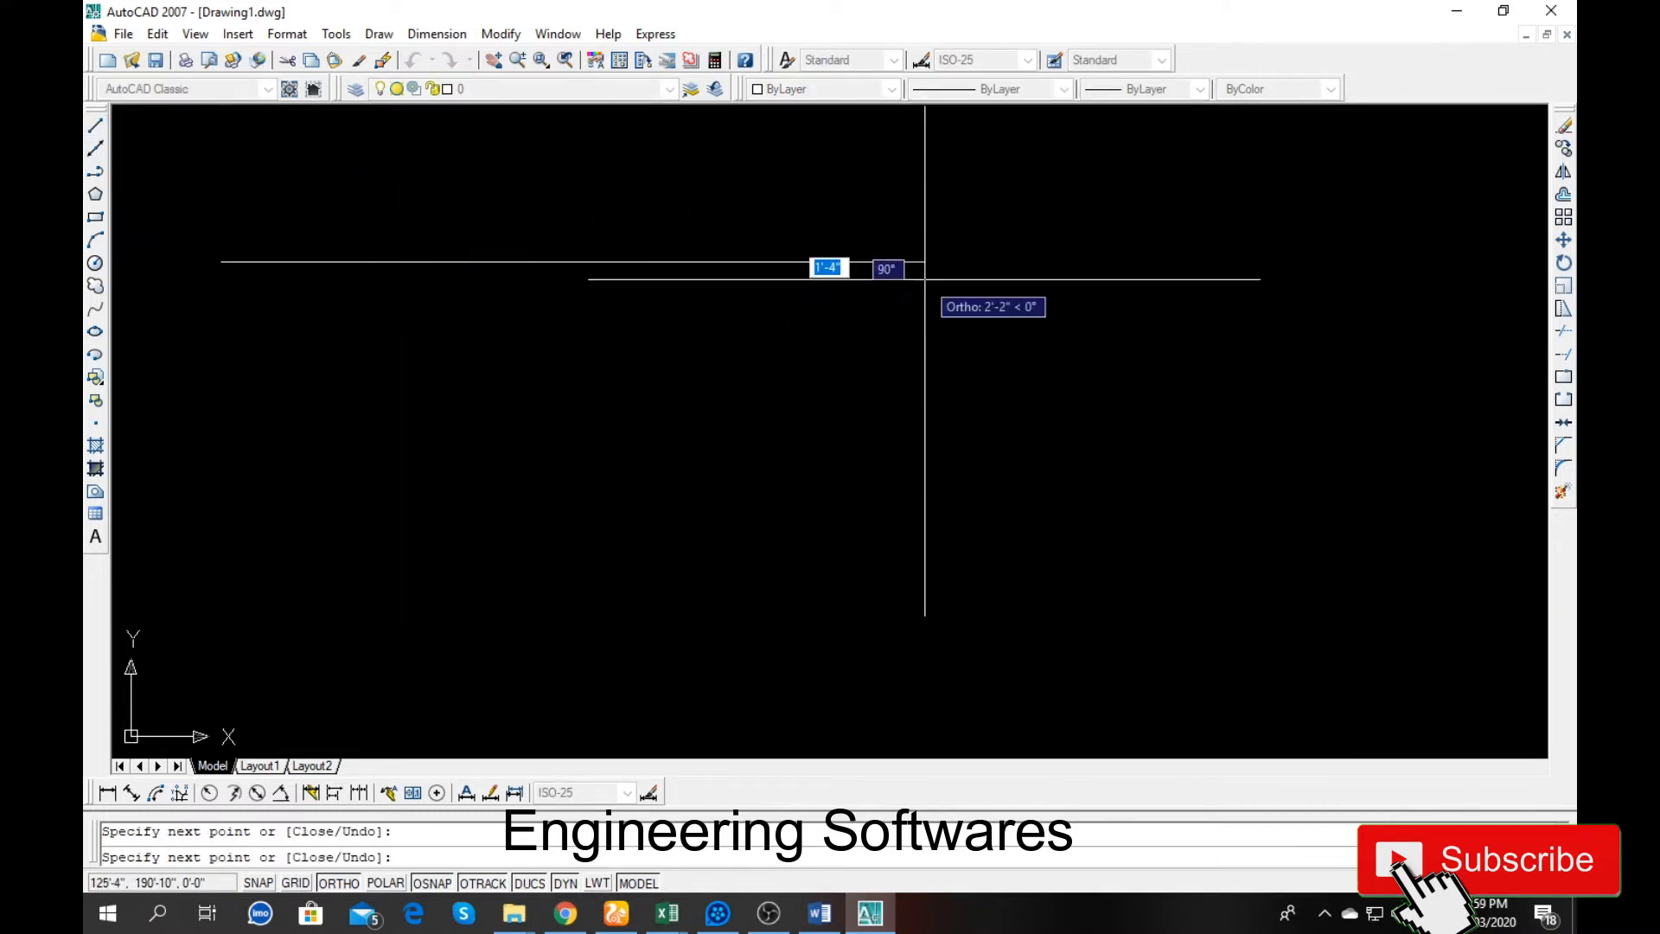
click(1071, 262)
key(Return)
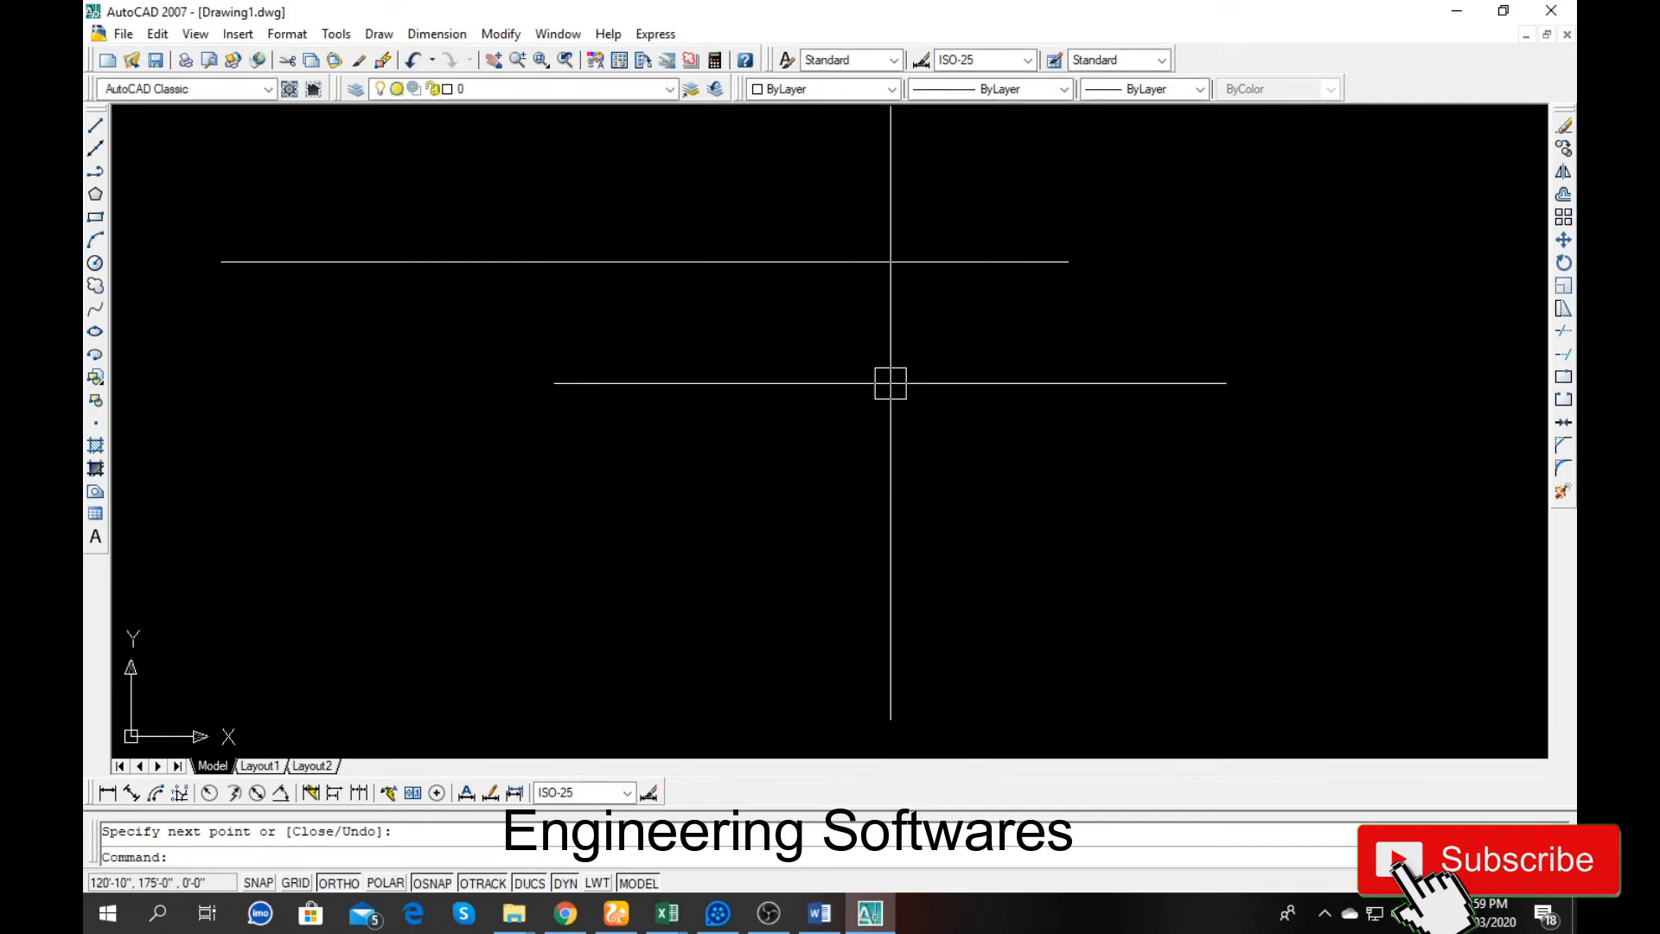
Step: Erase the fourth and second segments of the chain to leave three collinear lines separated by gaps
click(822, 261)
key(Delete)
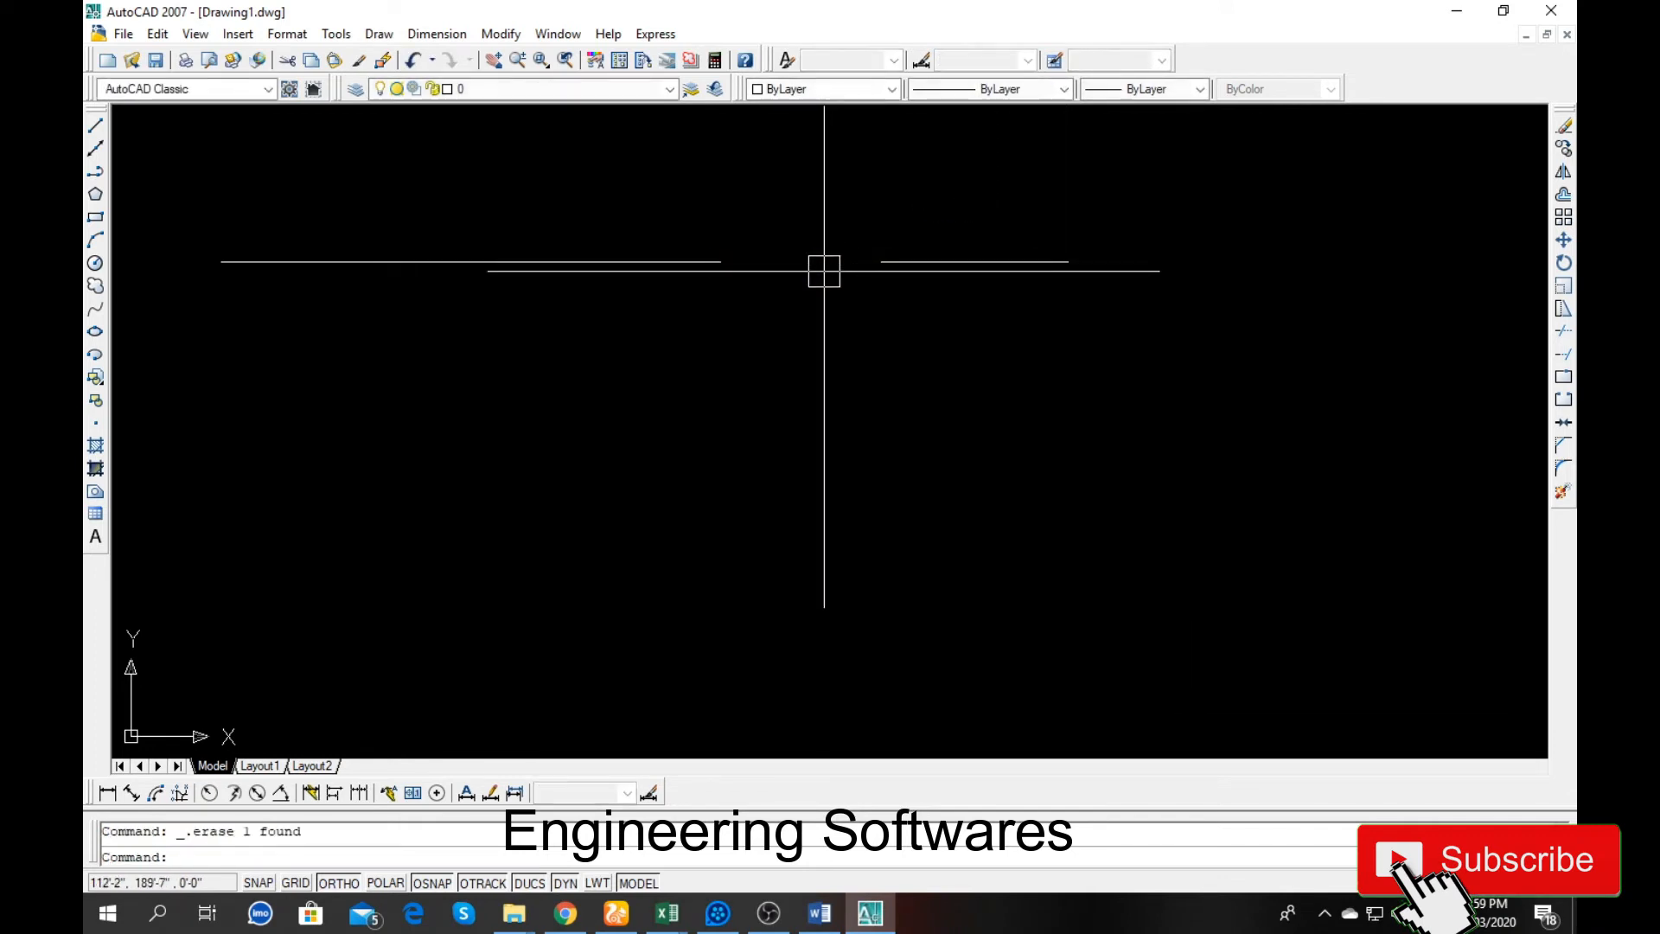
click(493, 261)
key(Delete)
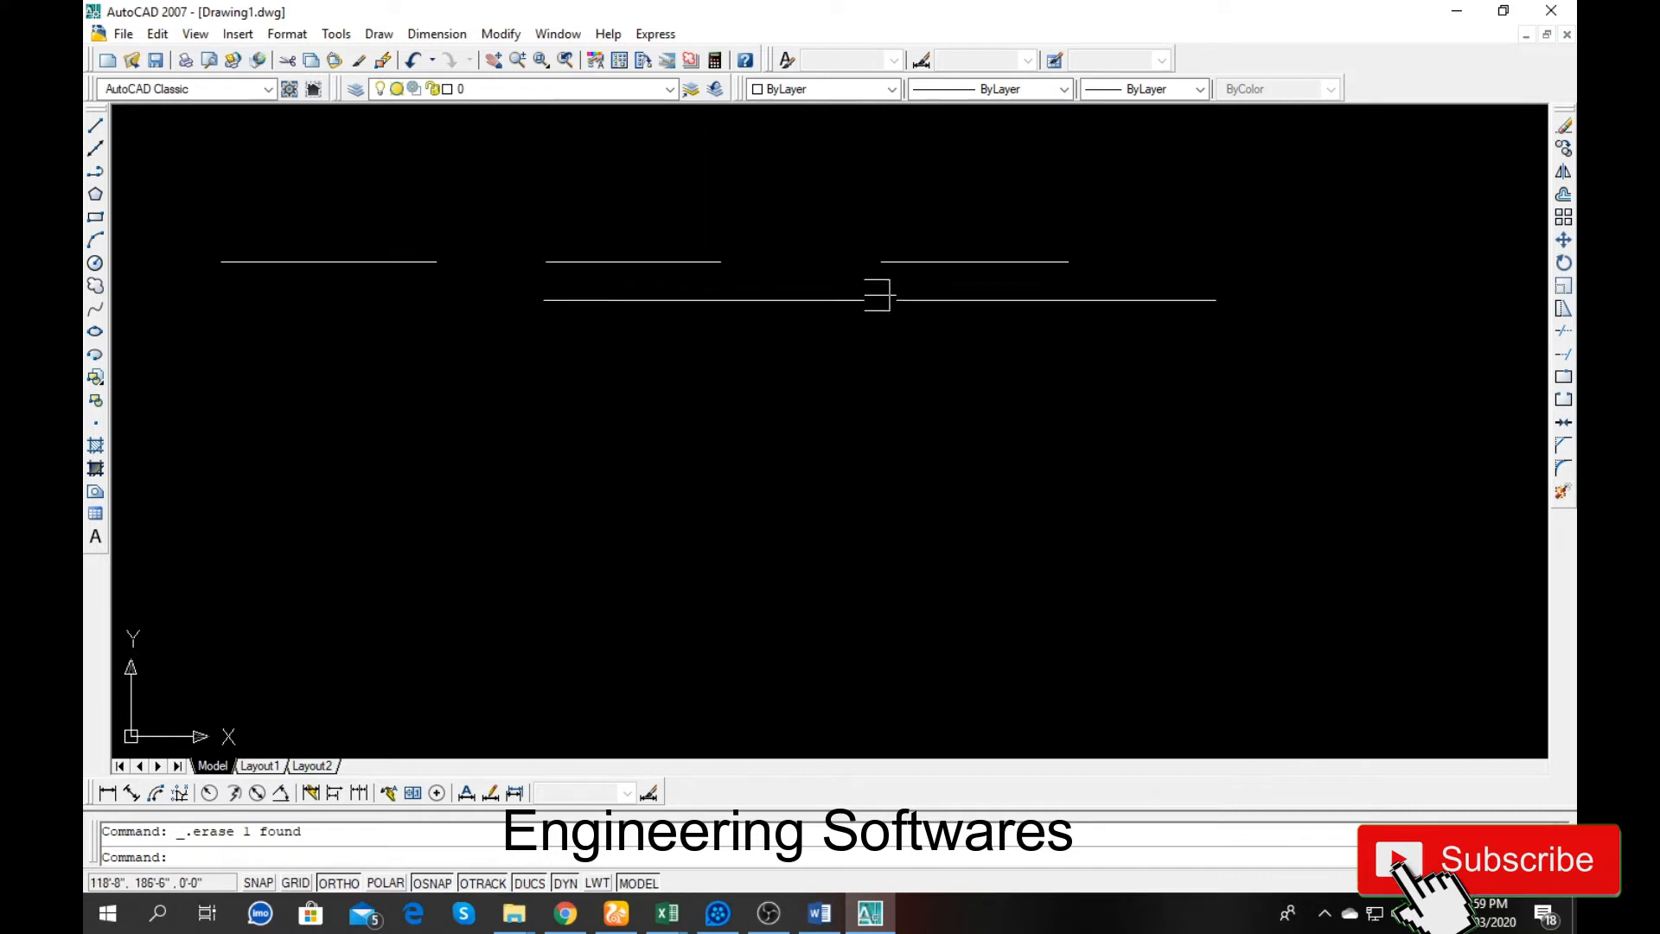
Step: Join the middle line to the rightmost line of the chain, using the rightmost line as the source
drag(622, 326, 1561, 427)
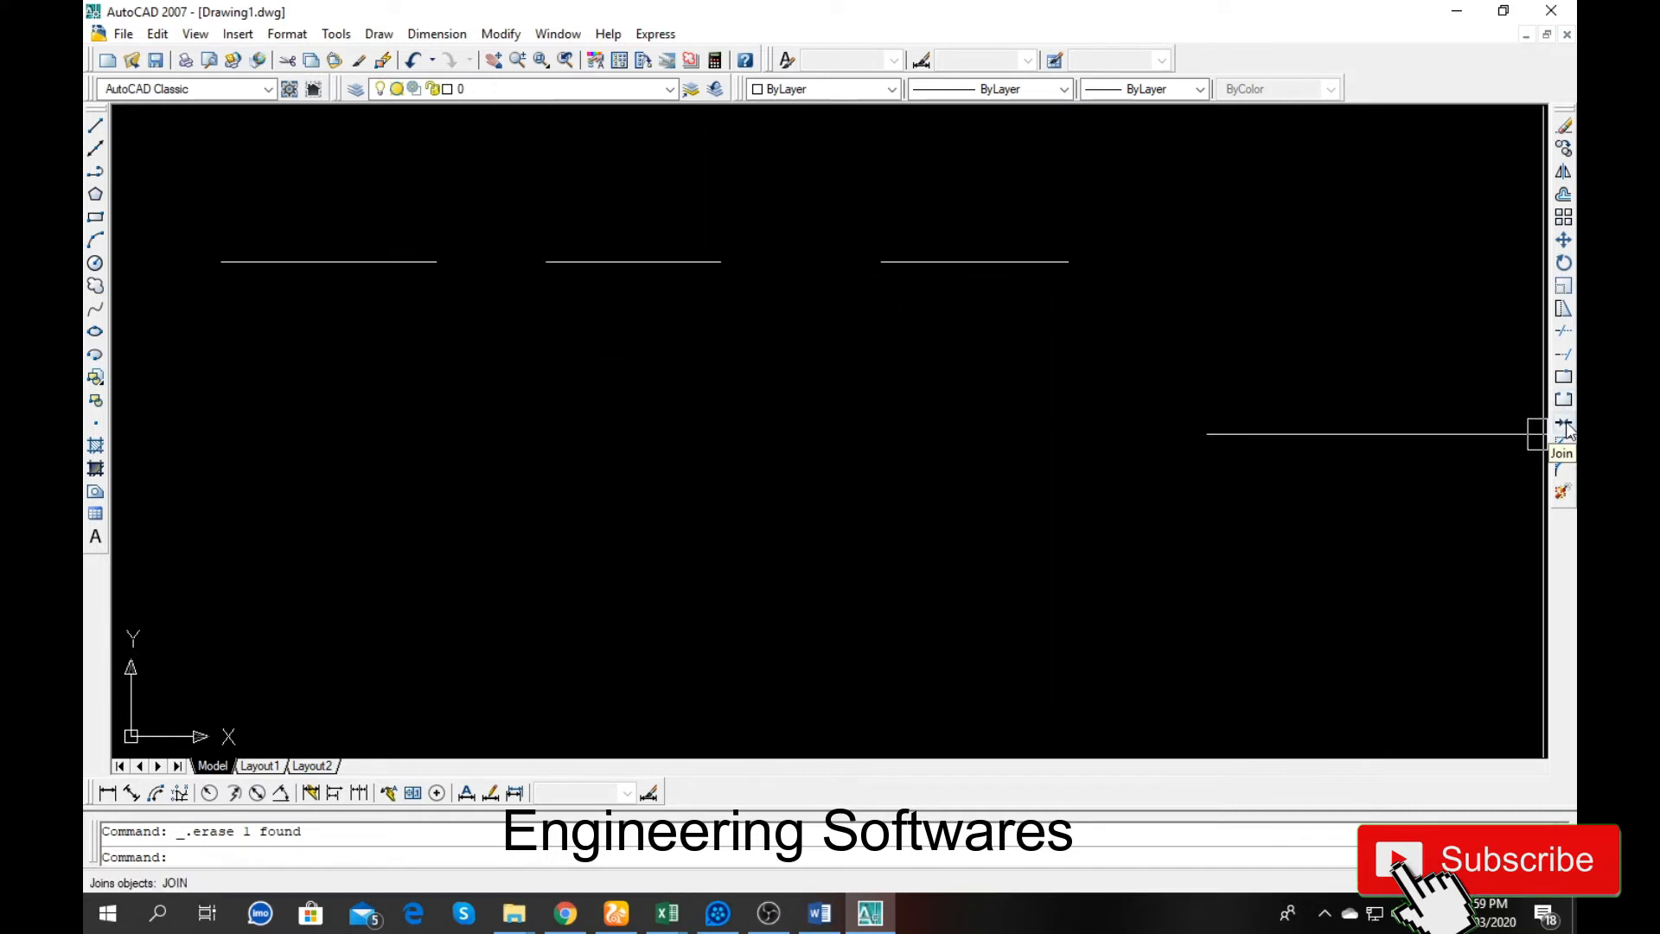
click(1567, 427)
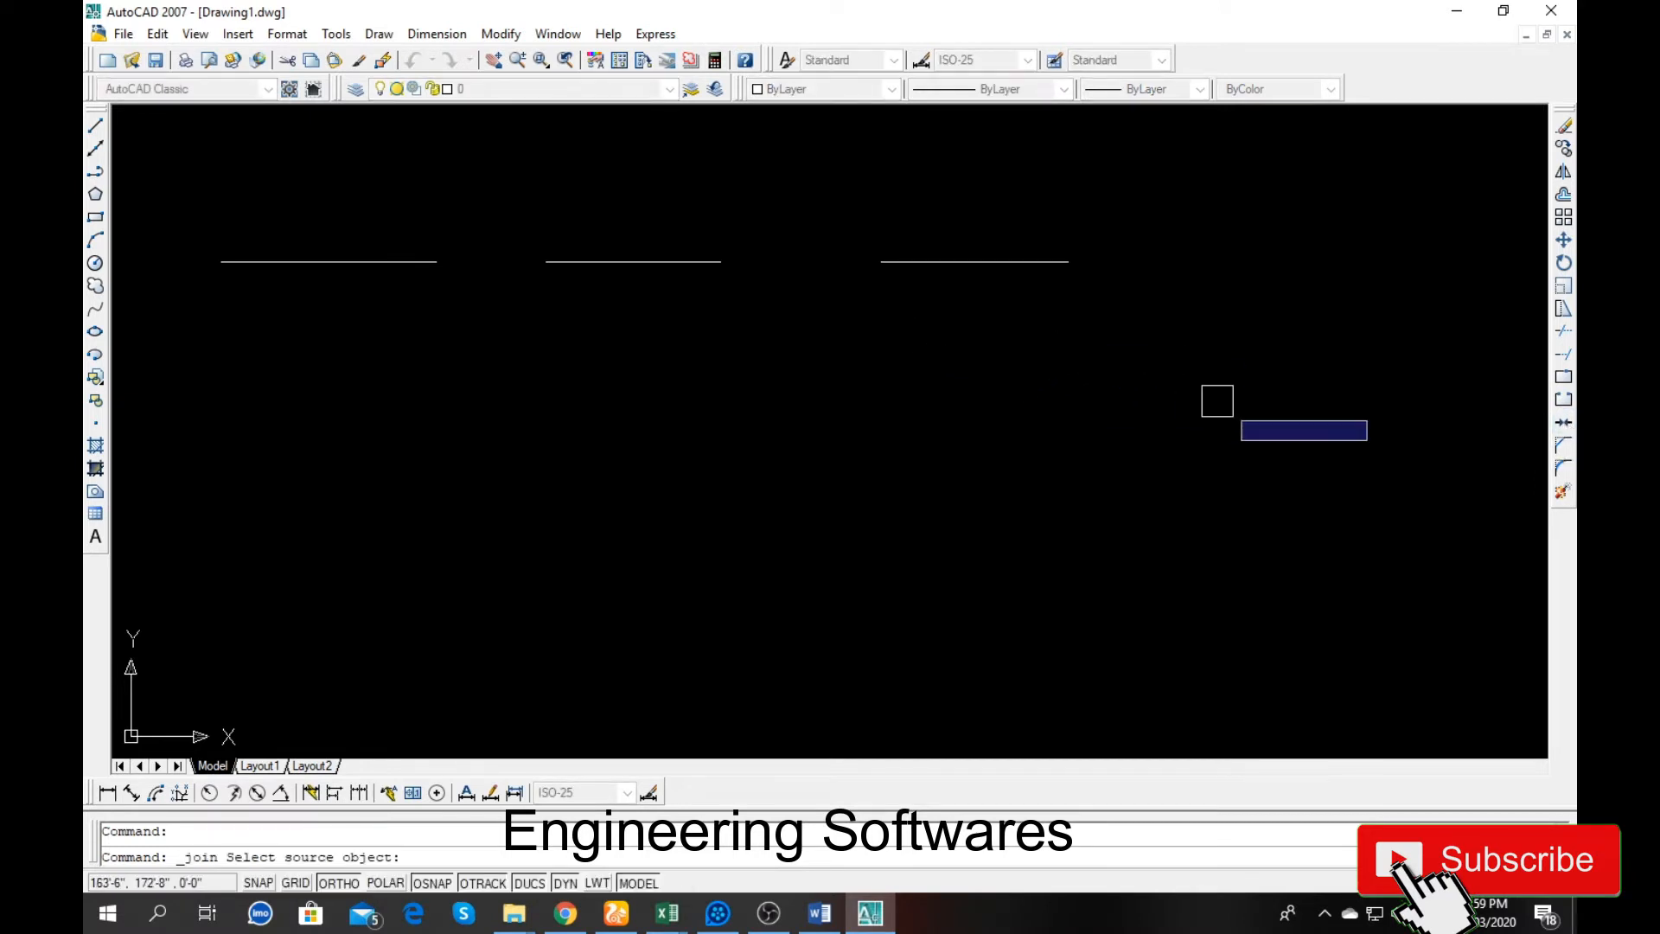
click(908, 261)
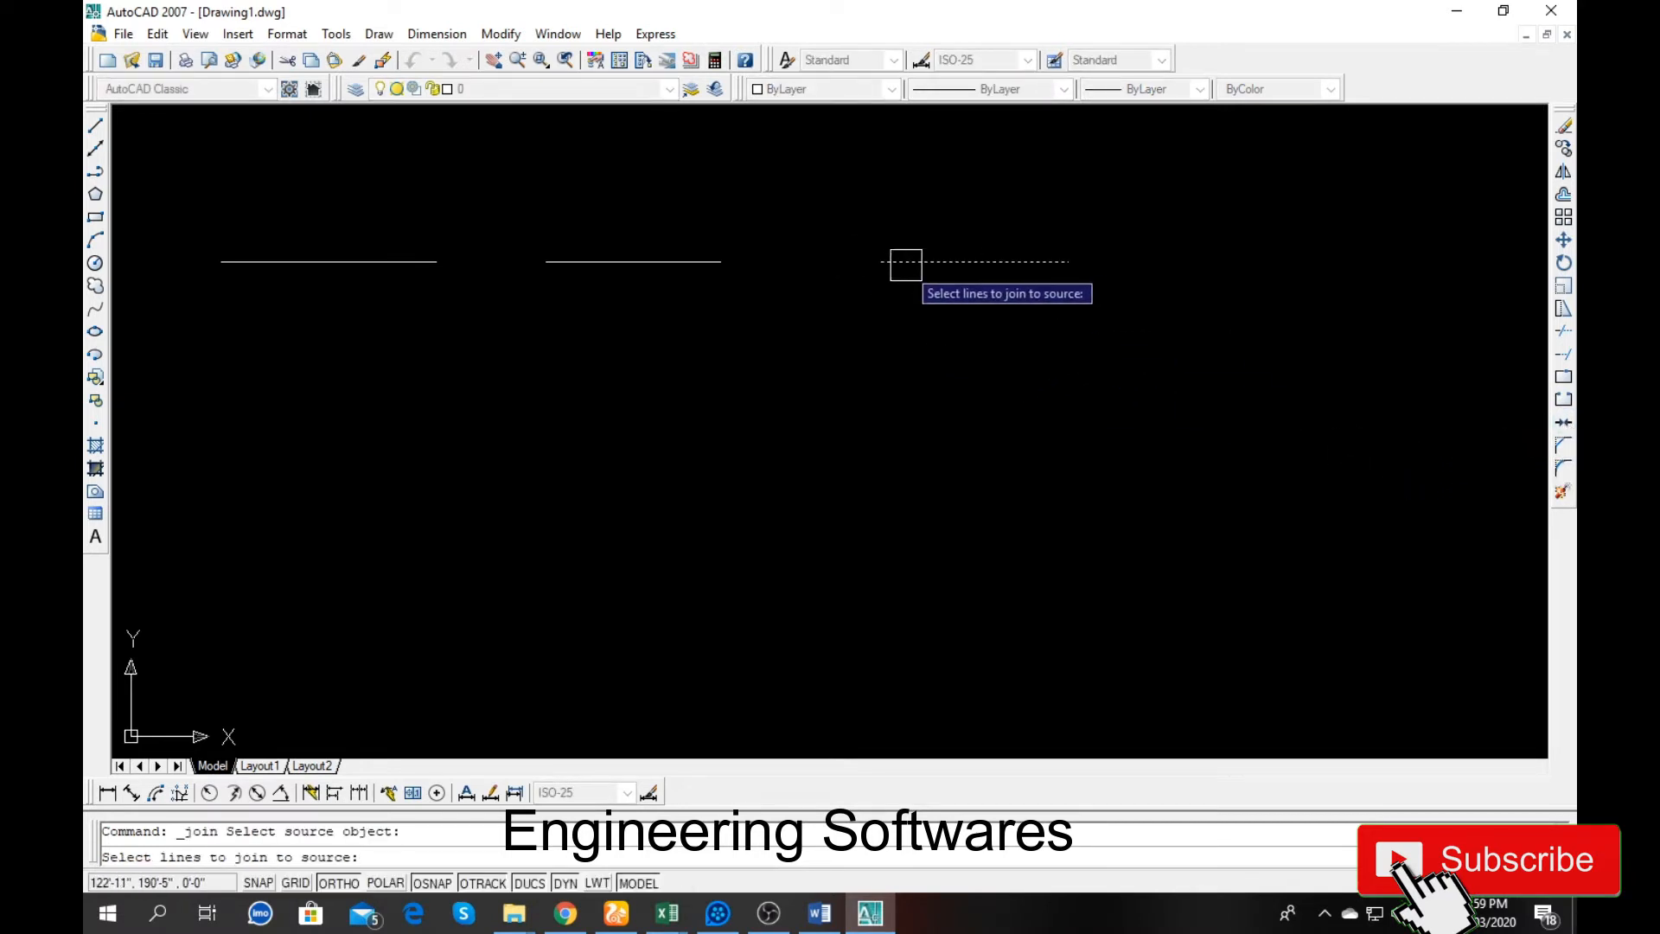
click(678, 262)
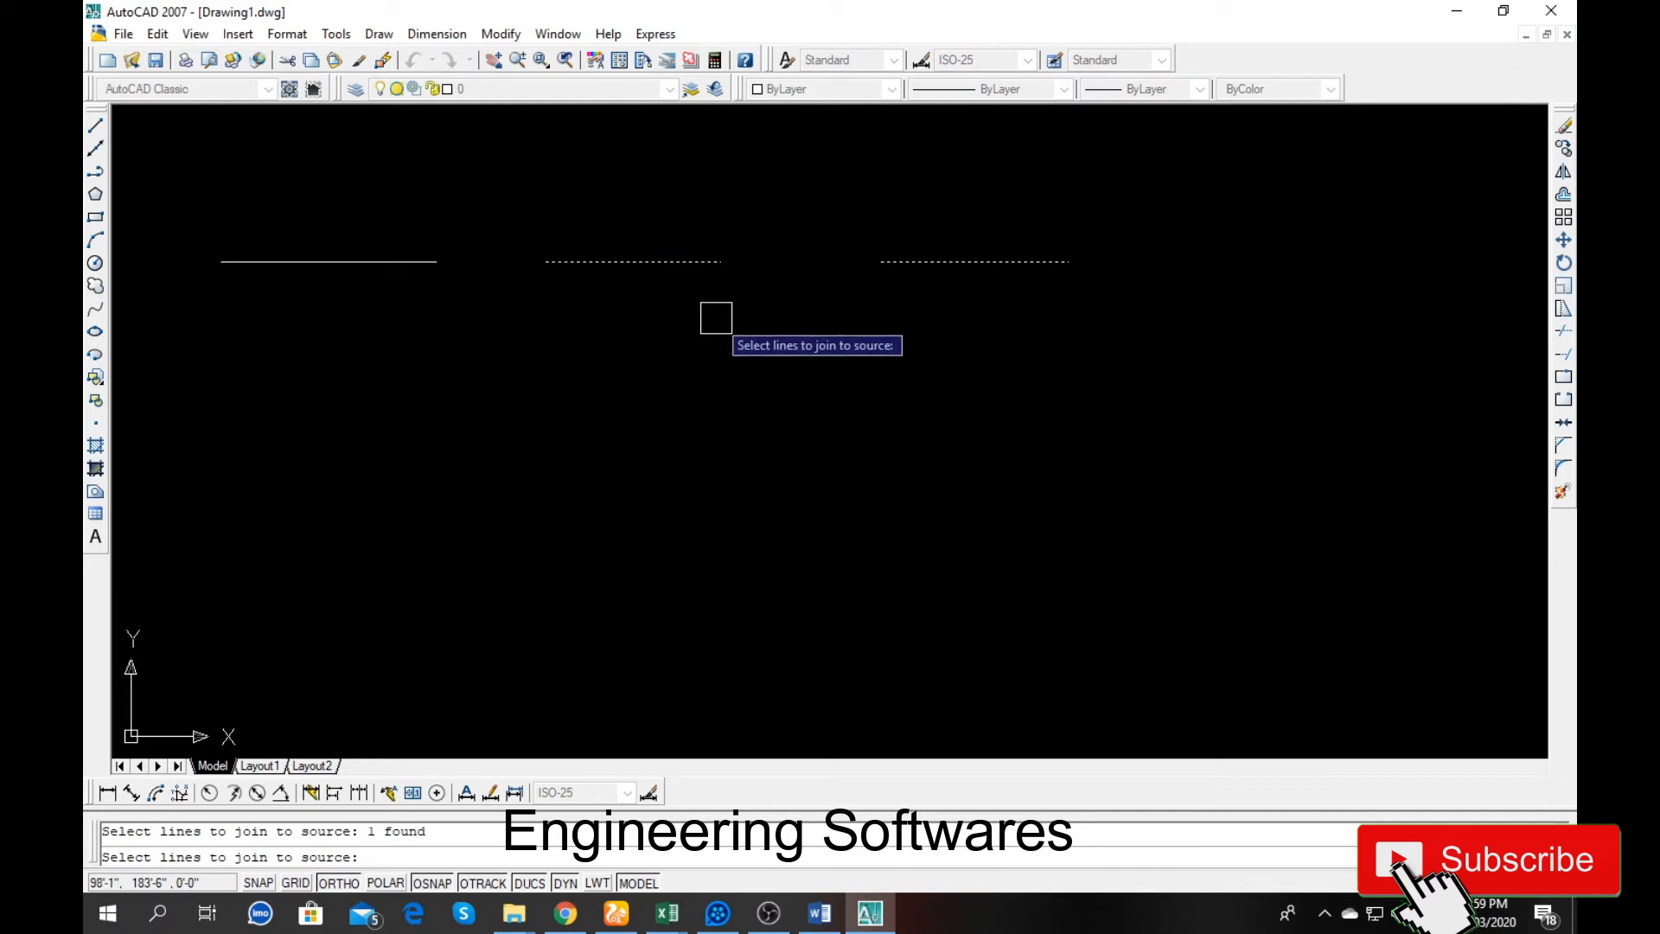
key(Return)
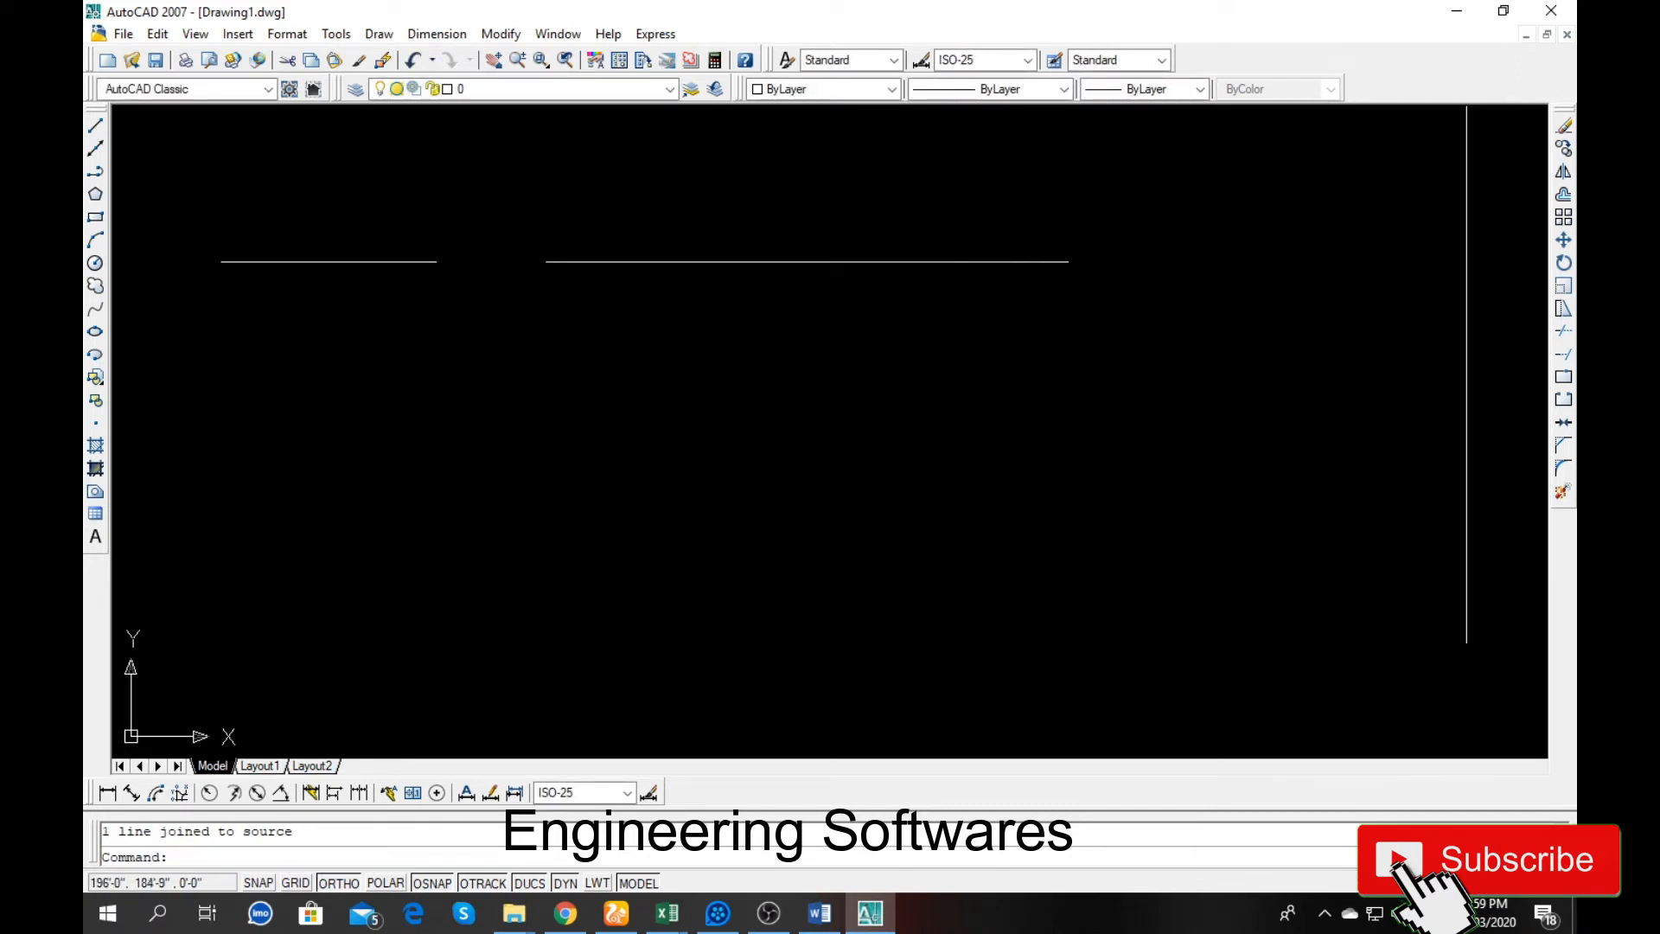
Step: Join the longer merged line to the remaining left line so the whole chain becomes one line
click(1564, 422)
click(406, 261)
click(606, 261)
key(Return)
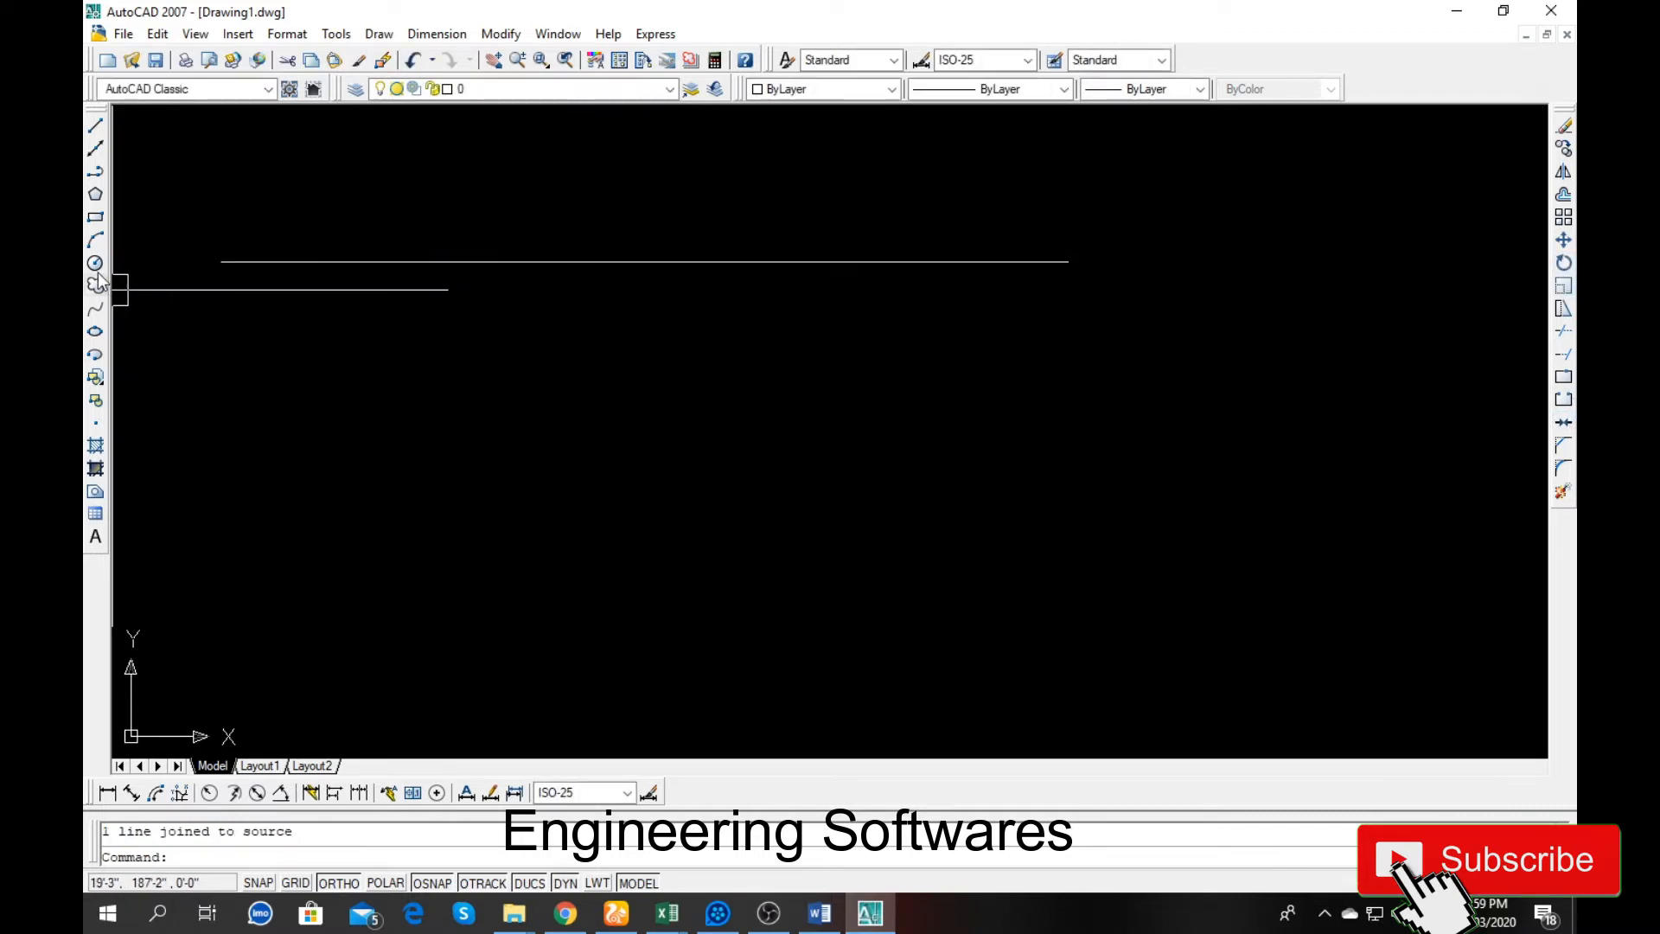
Step: Draw a large circle centred below the joined horizontal line
click(95, 263)
click(771, 569)
click(870, 393)
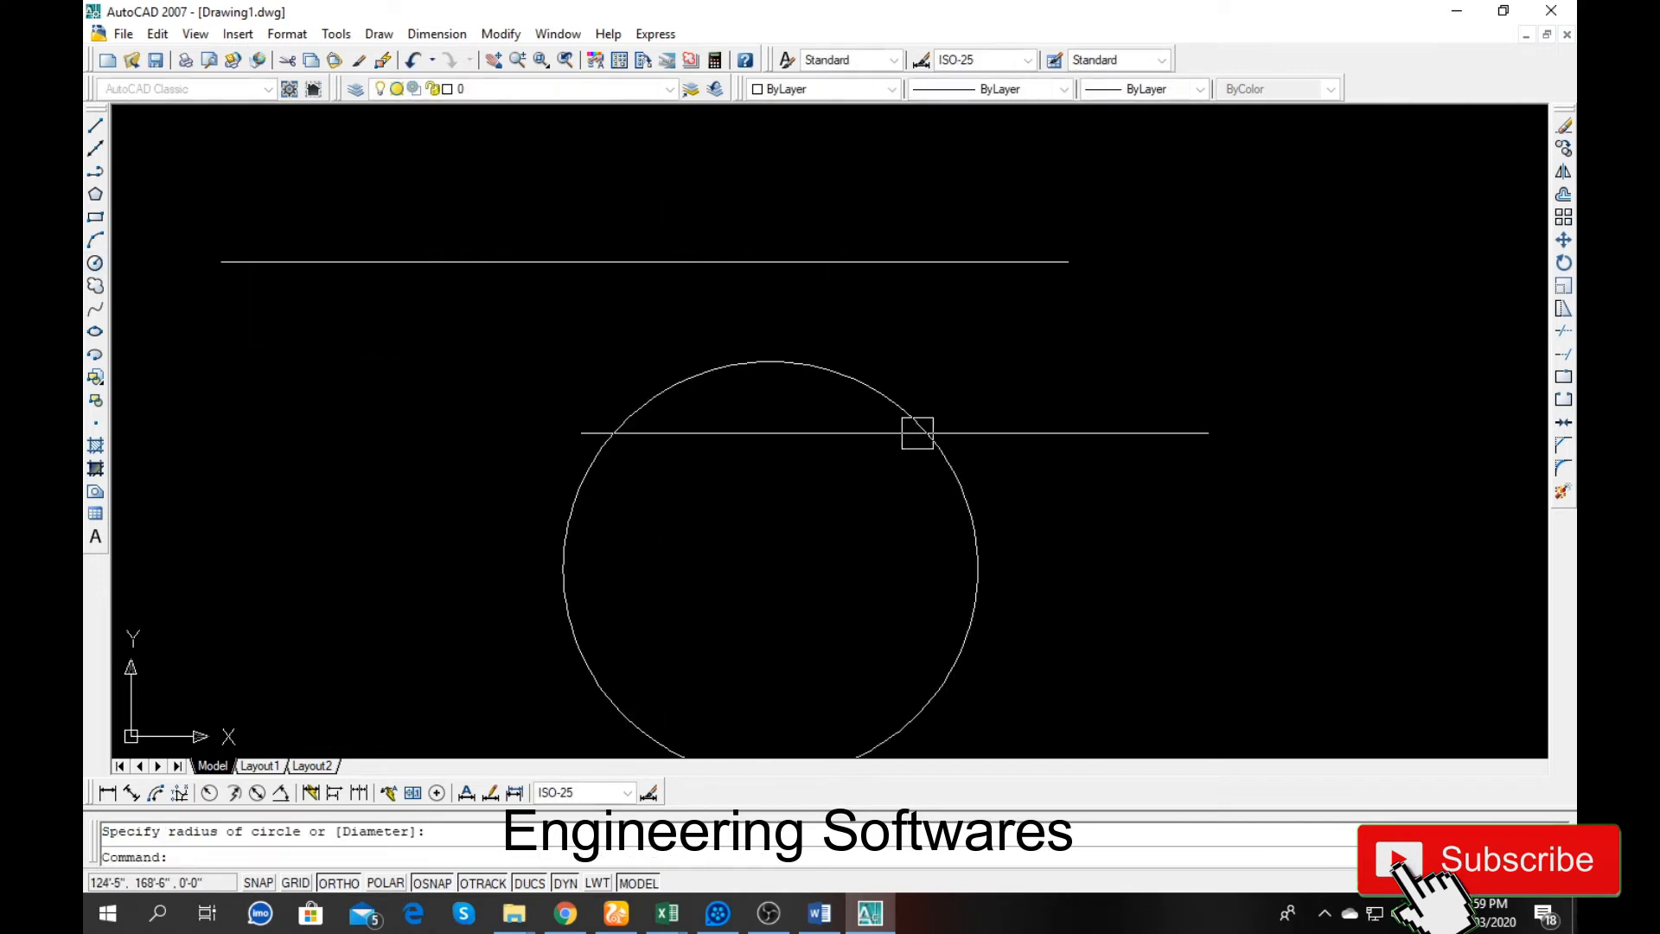
Step: Break the circle between a point on its upper right and one on its upper left, removing the top part
click(1563, 399)
click(934, 445)
click(673, 376)
scroll(667, 354, down, 3)
scroll(675, 389, up, 2)
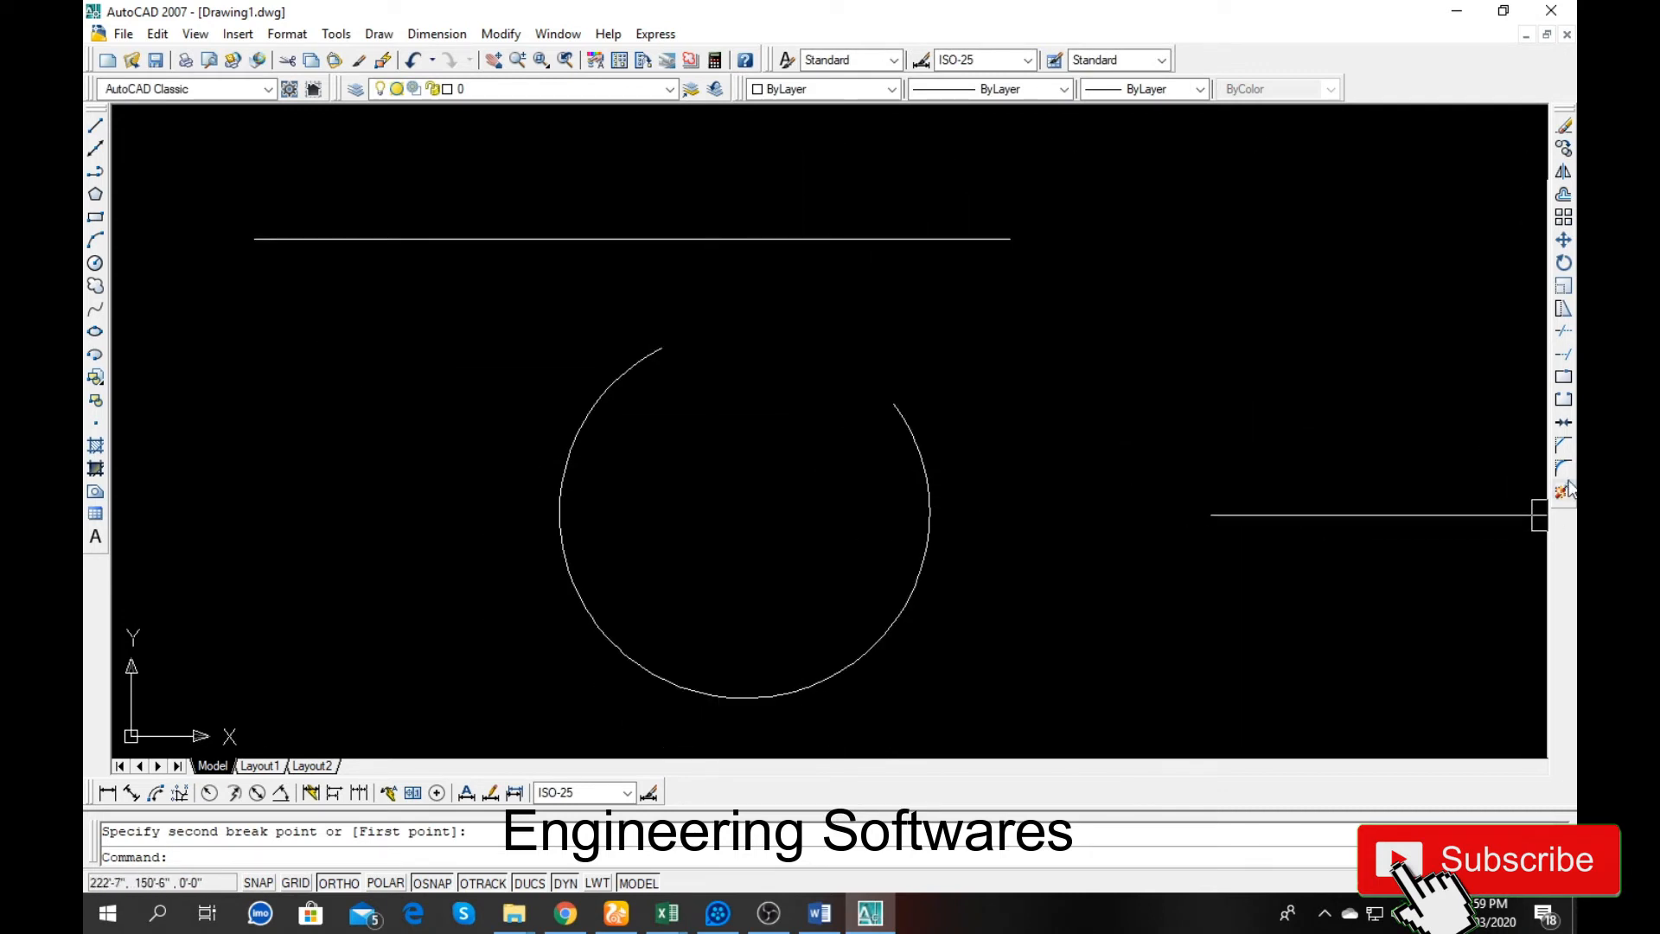
Step: Try to close the arc's gap with Join by selecting only that arc as the source
click(1565, 423)
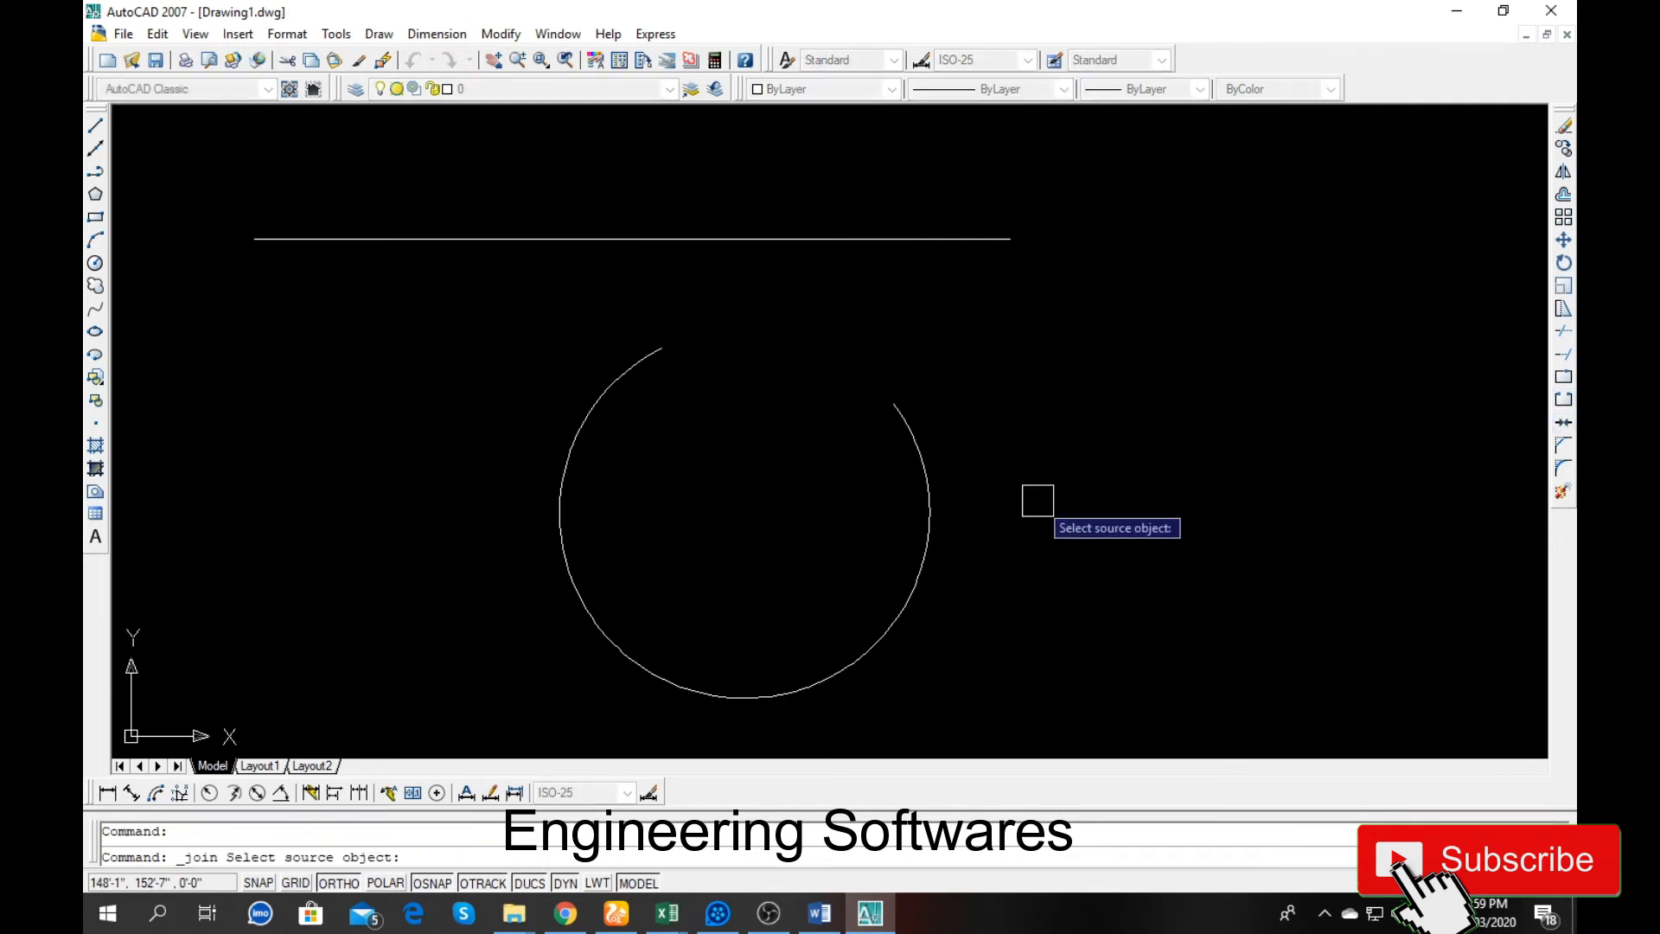
click(924, 454)
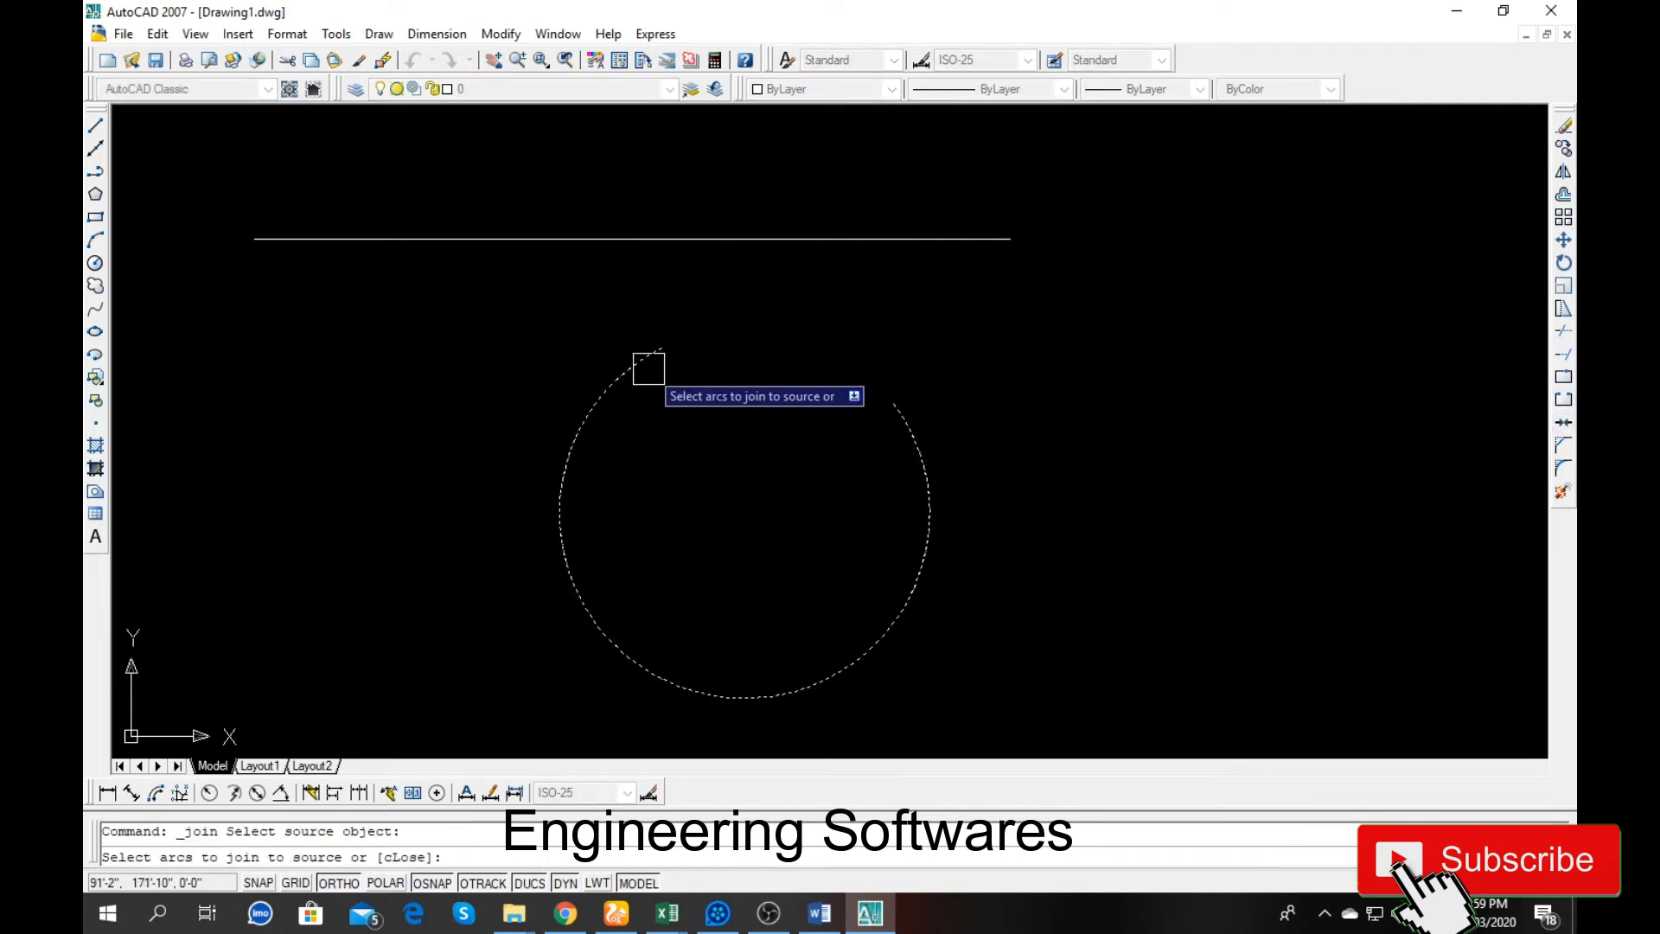
key(Return)
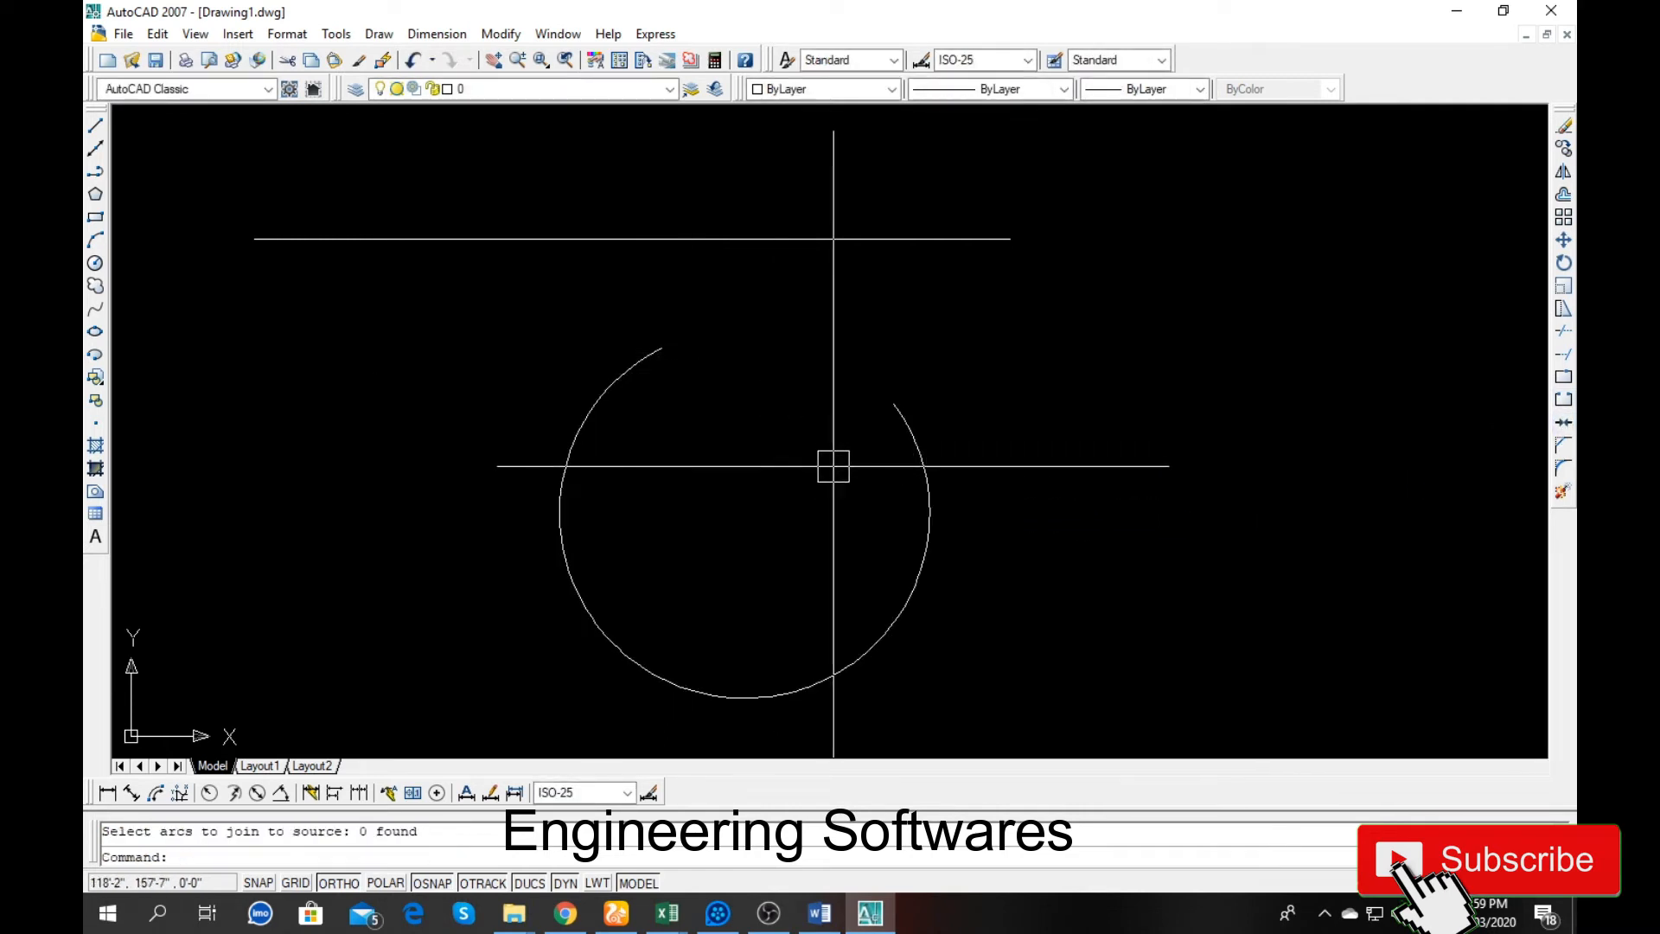
Step: Break the arc near its lowest point to open a second, smaller gap at the lower left
click(701, 692)
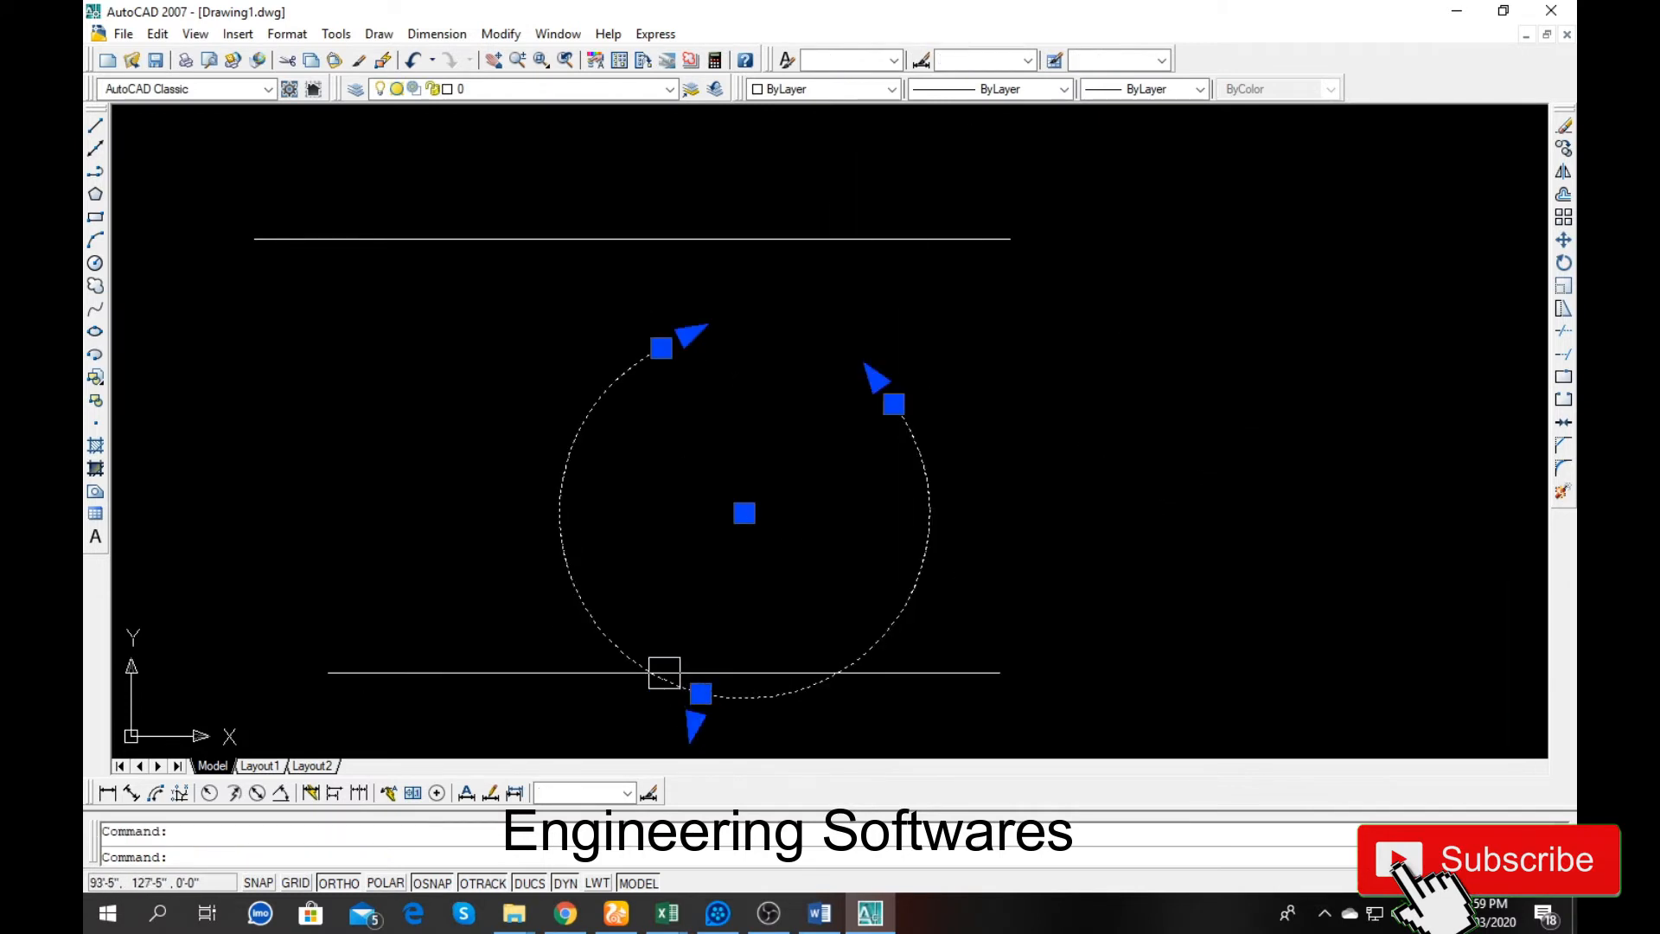
click(1563, 399)
click(718, 695)
click(639, 663)
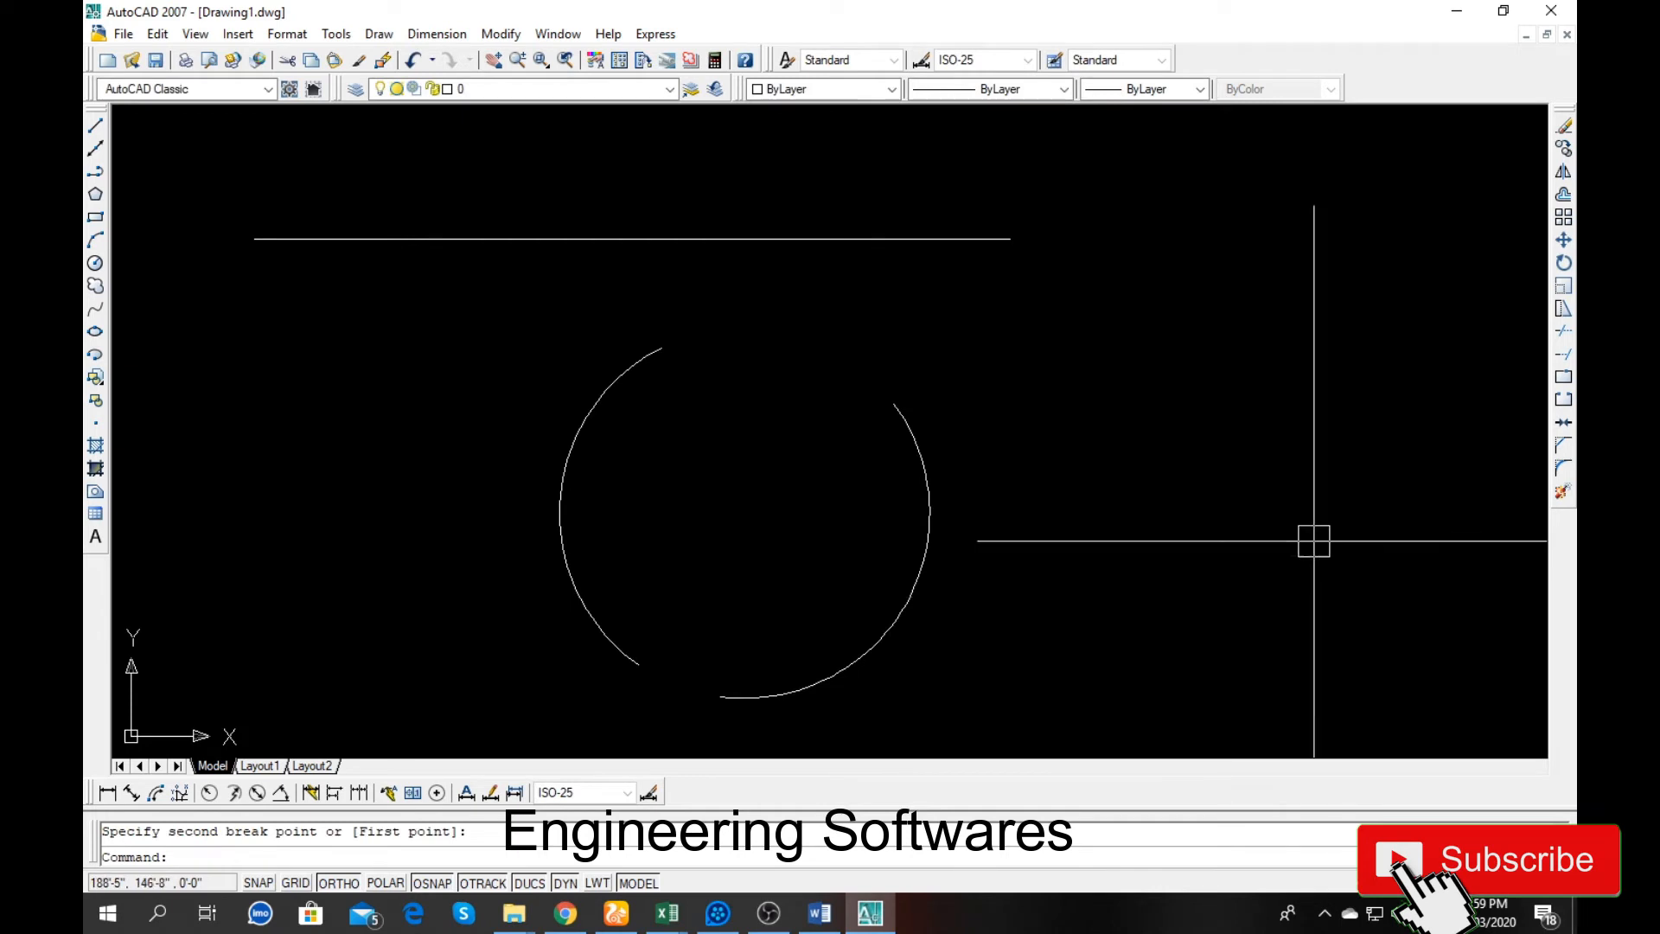
Step: Join the left arc to the right arc to close the upper gap
click(1564, 422)
click(899, 437)
click(642, 351)
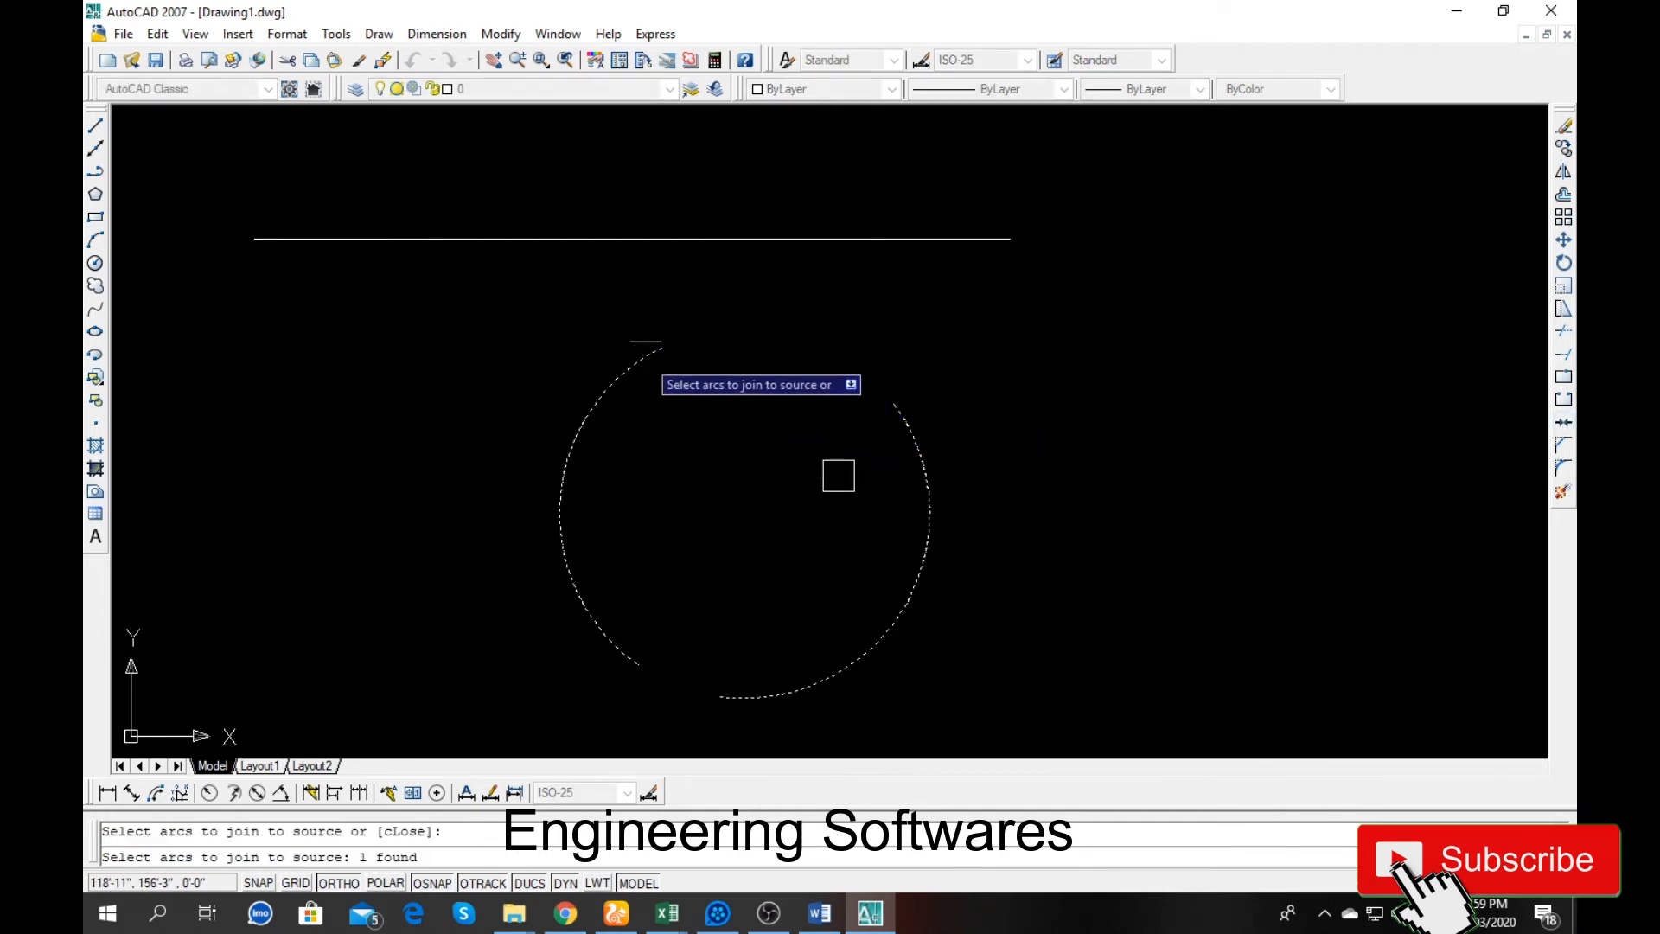
key(Return)
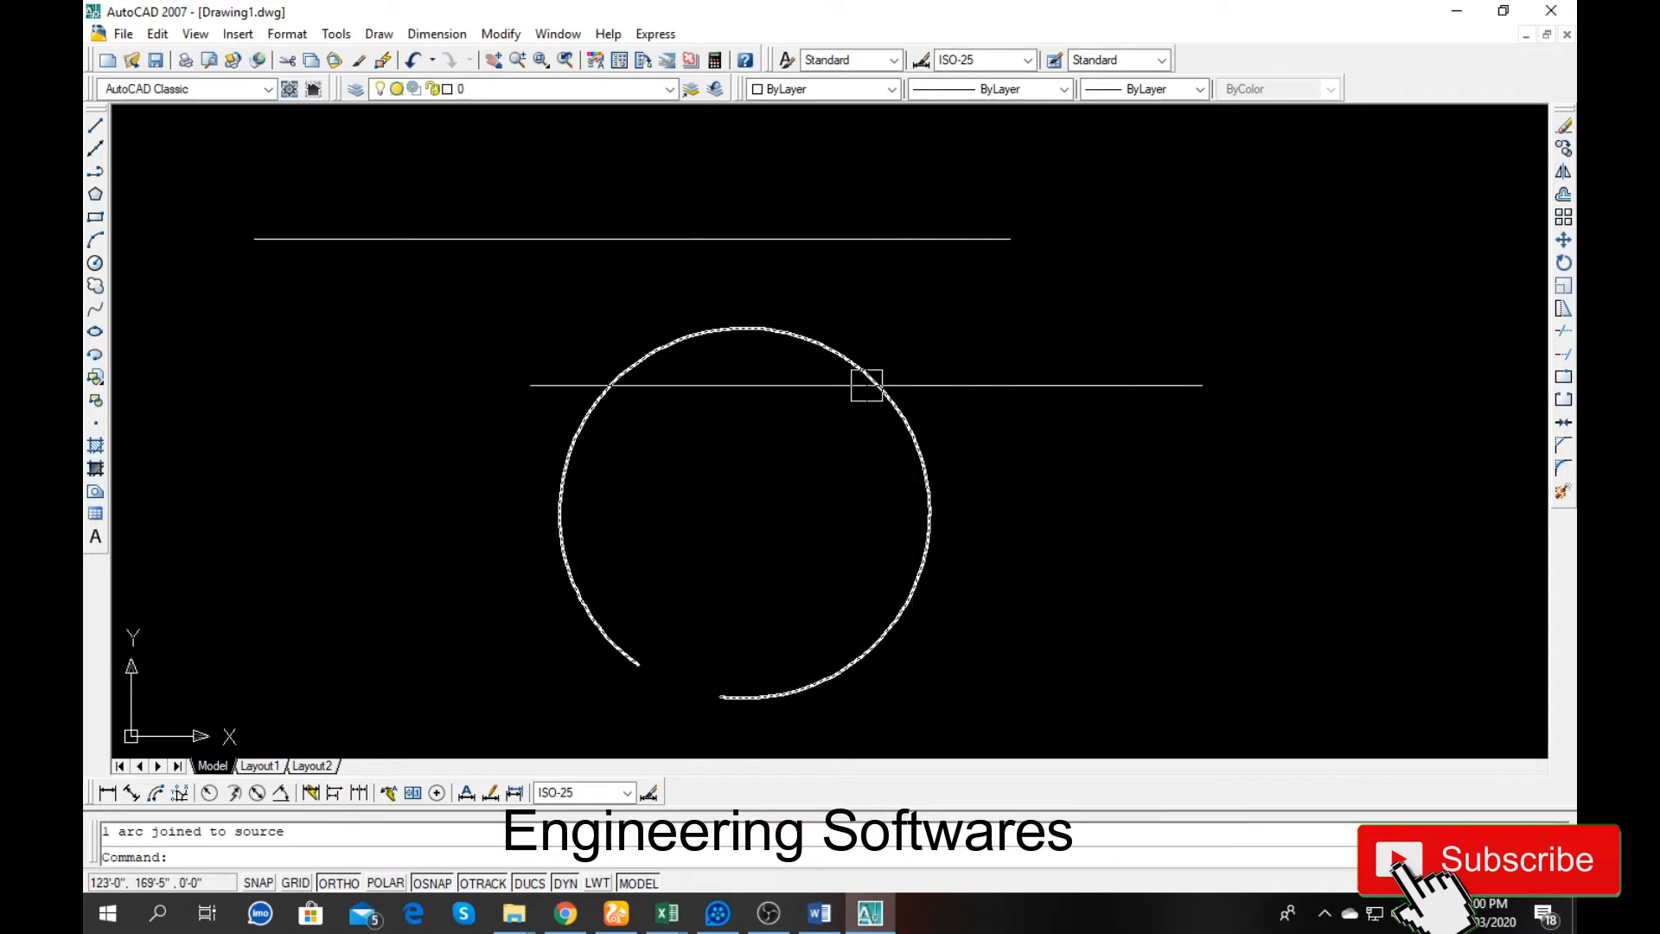
Step: Break the joined arc again between its upper right and its top to split it into two arcs
click(832, 357)
click(1564, 400)
click(873, 381)
click(735, 352)
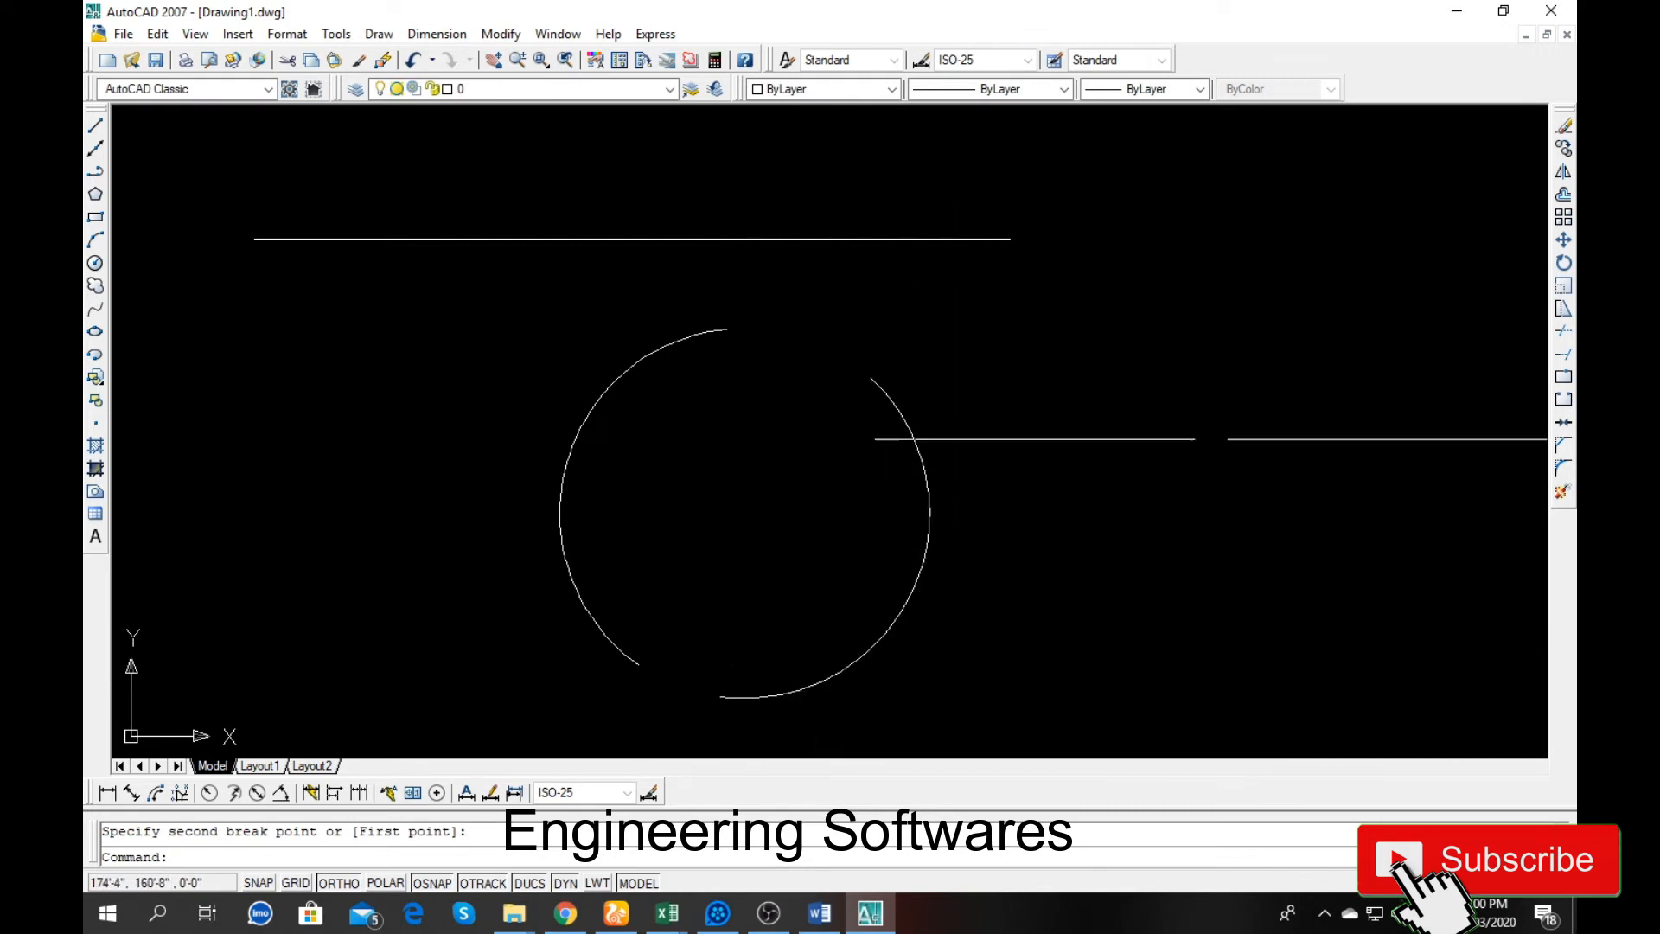
Step: Join the two arcs across the reopened upper gap, using the right arc as the source
click(1564, 423)
click(887, 389)
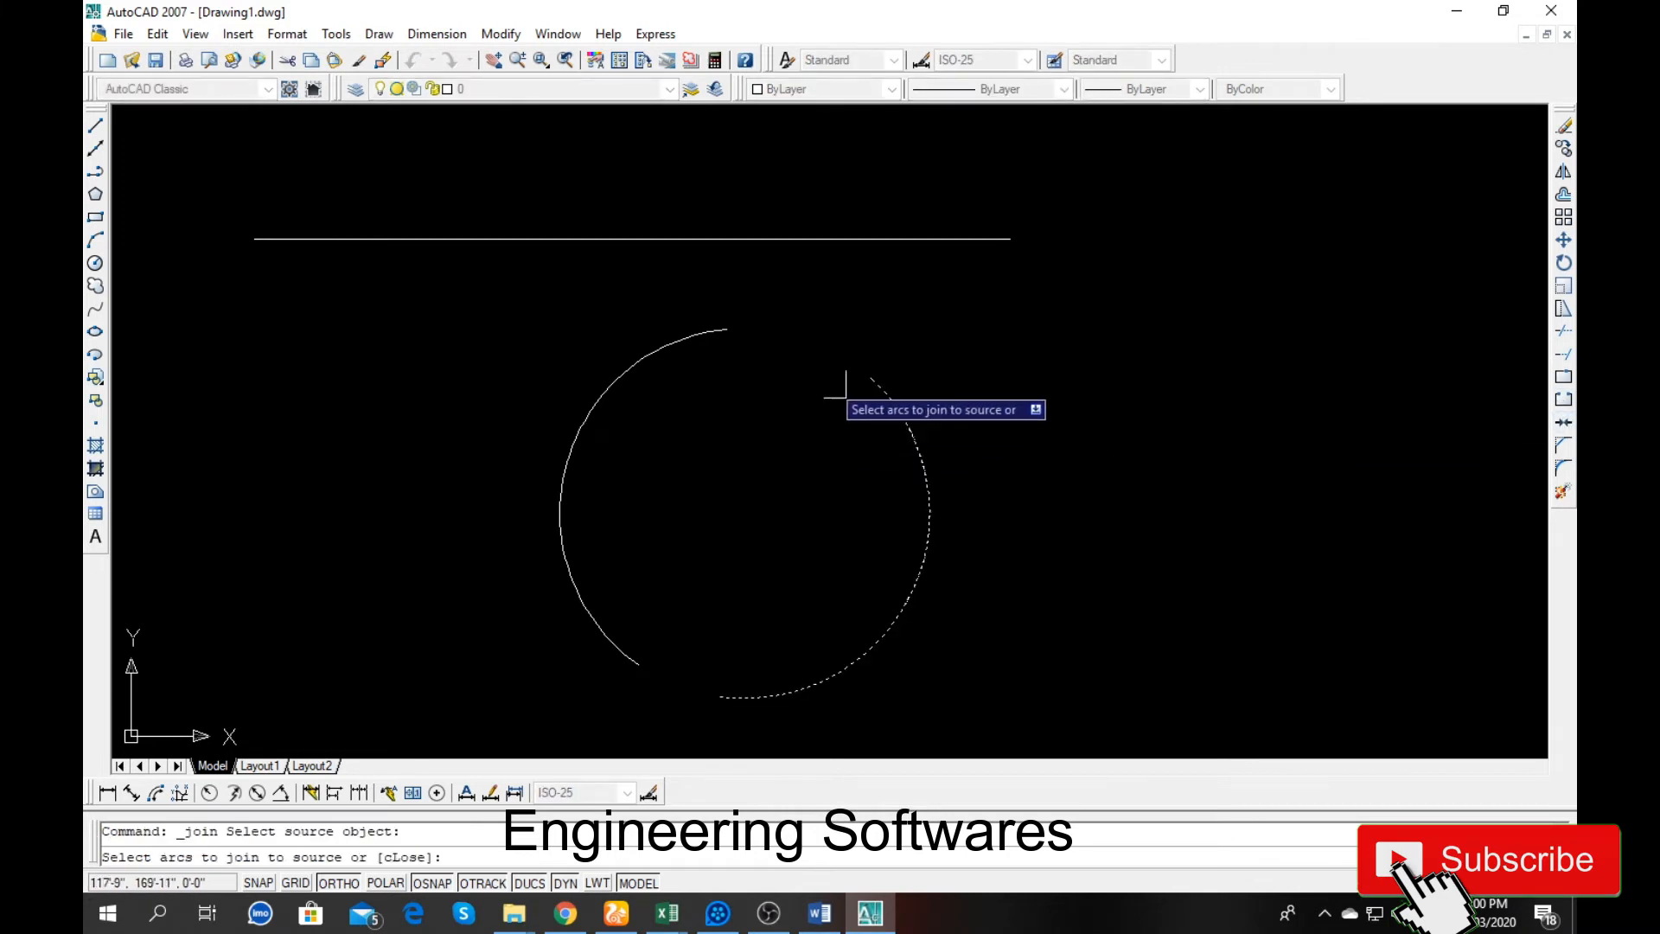
click(683, 326)
key(Return)
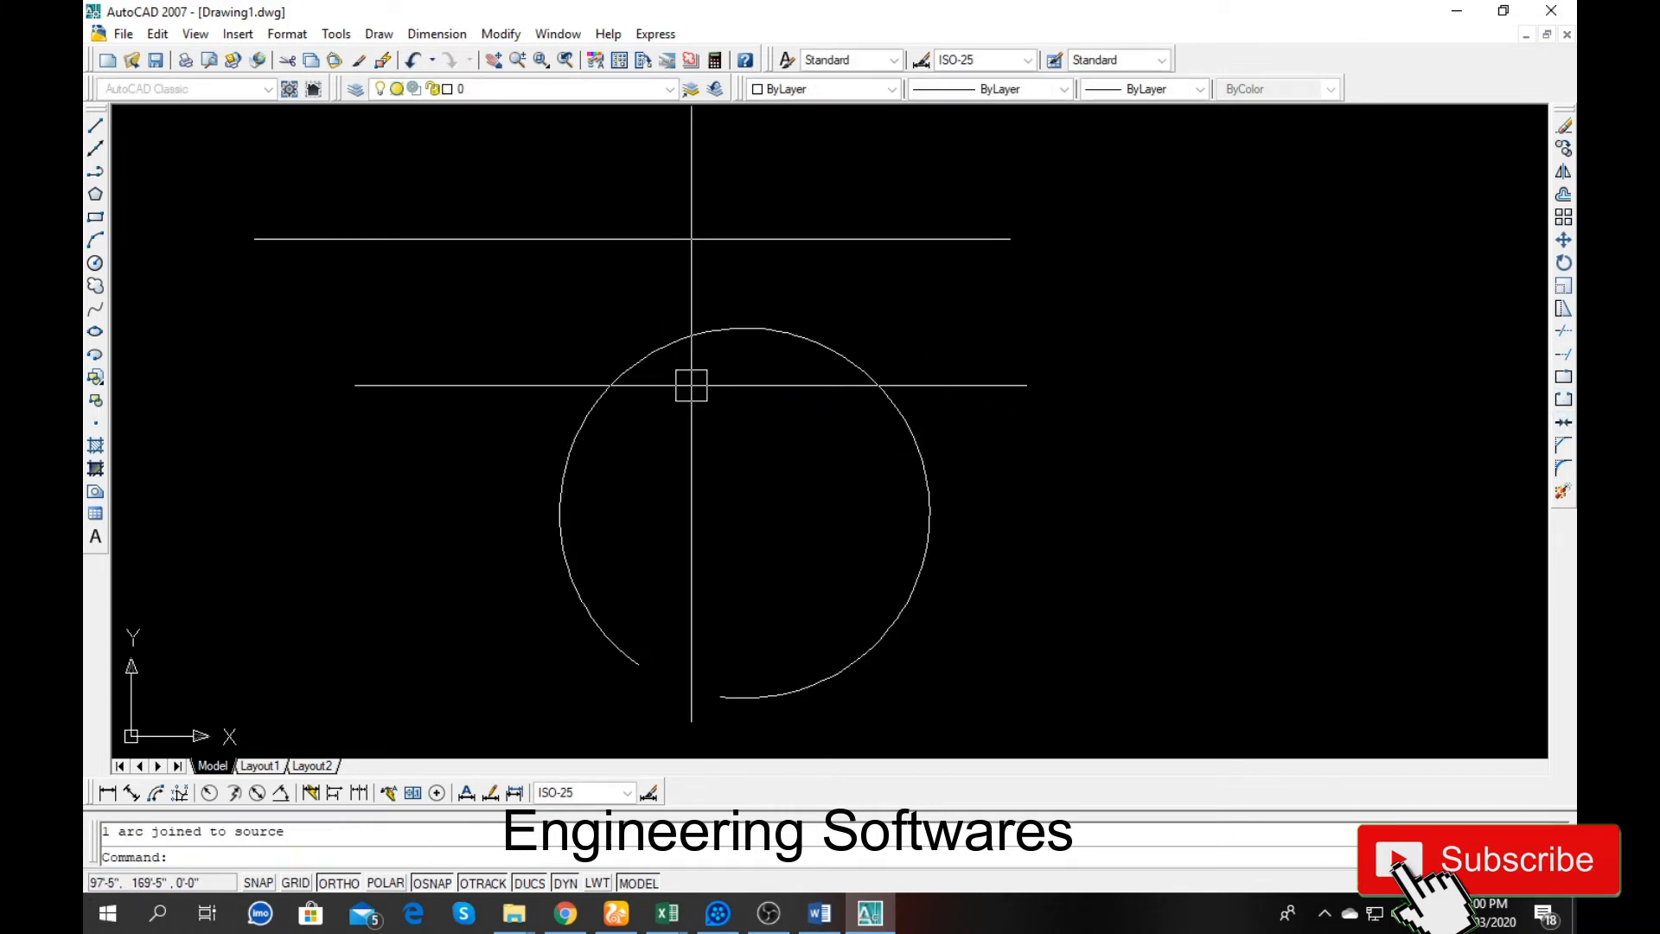
scroll(921, 486, down, 1)
scroll(921, 486, down, 1)
scroll(845, 527, up, 4)
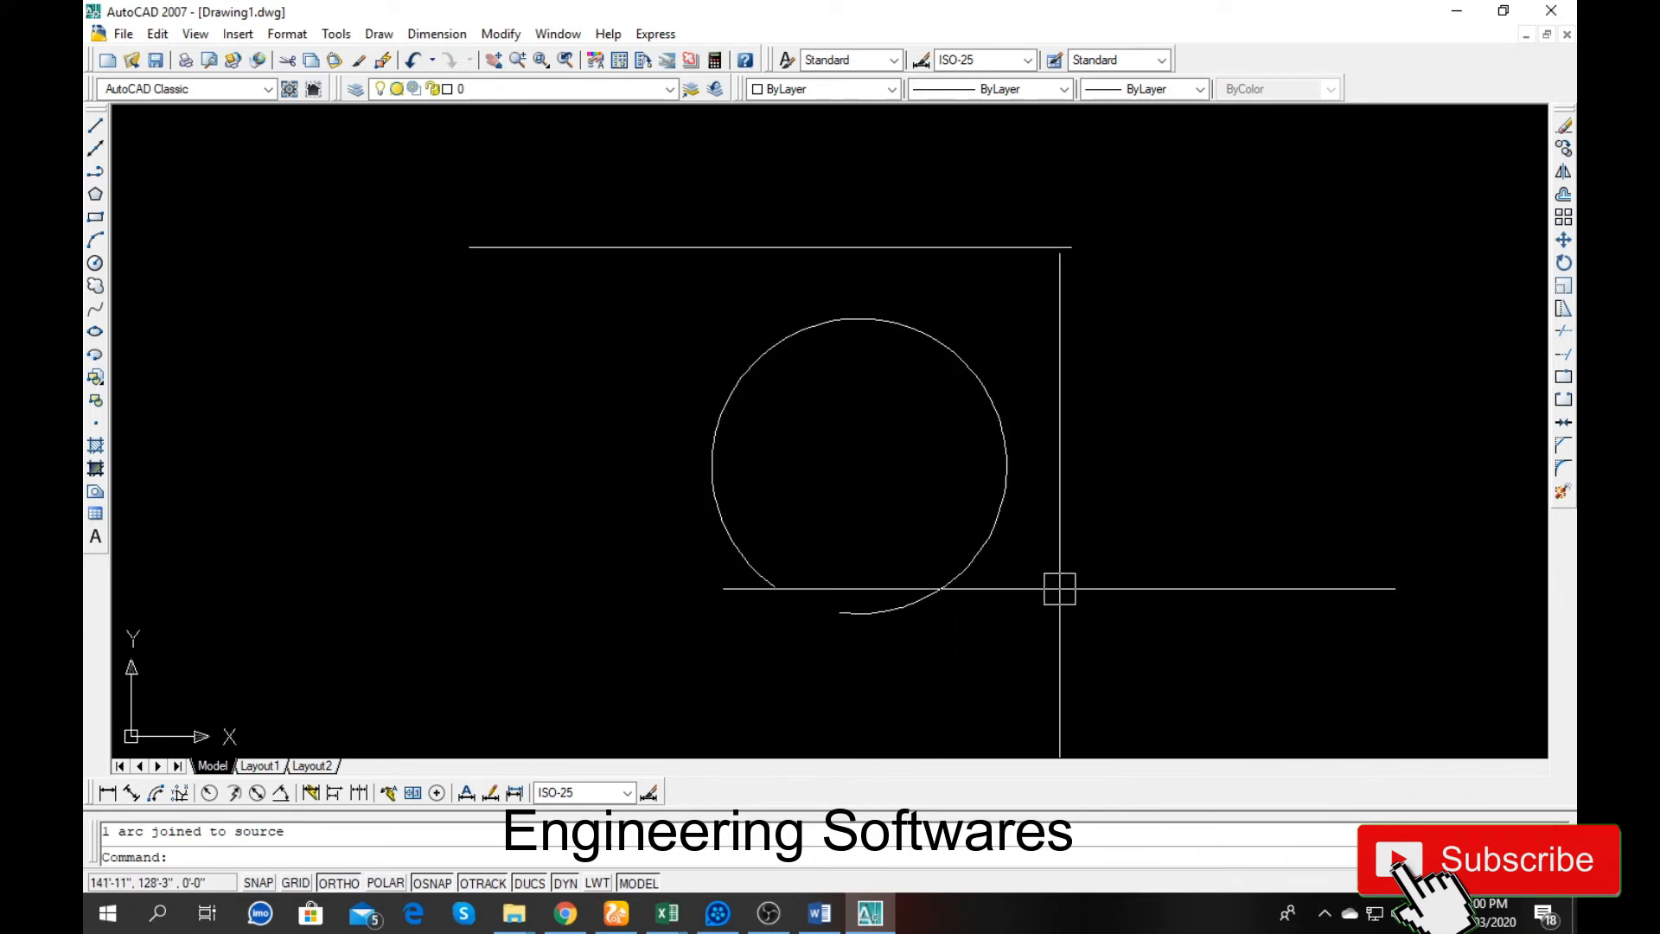